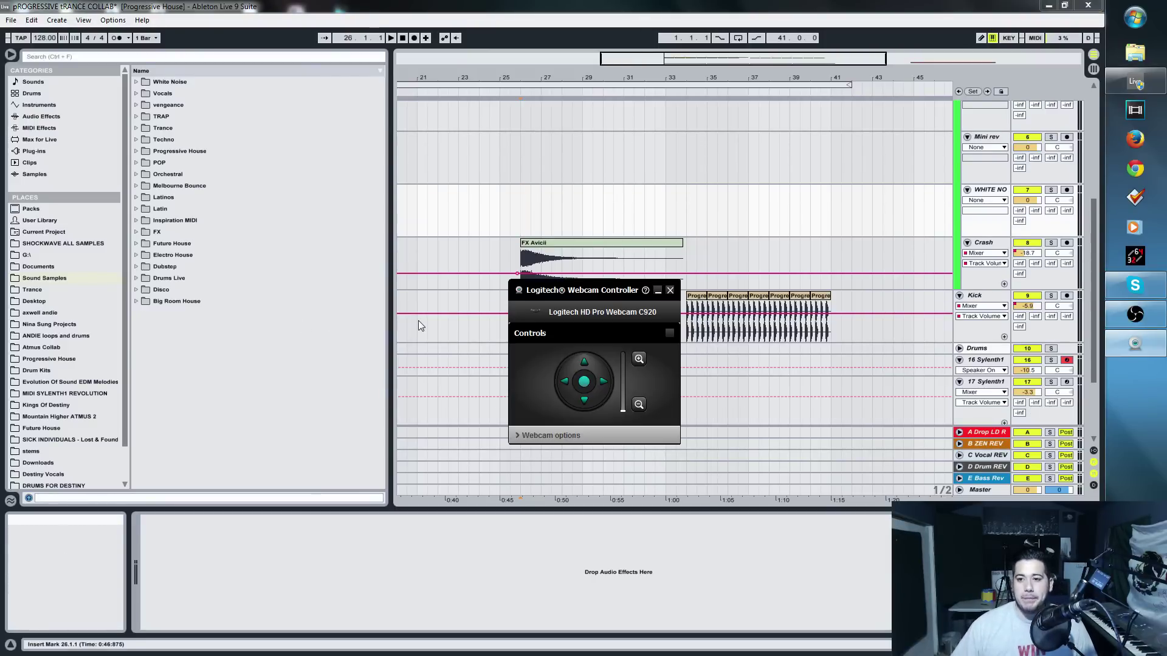
Step: Close the webcam controller window and play back the kick and bass section from bar 26
{"action": "left_click", "coordinate": [670, 292]}
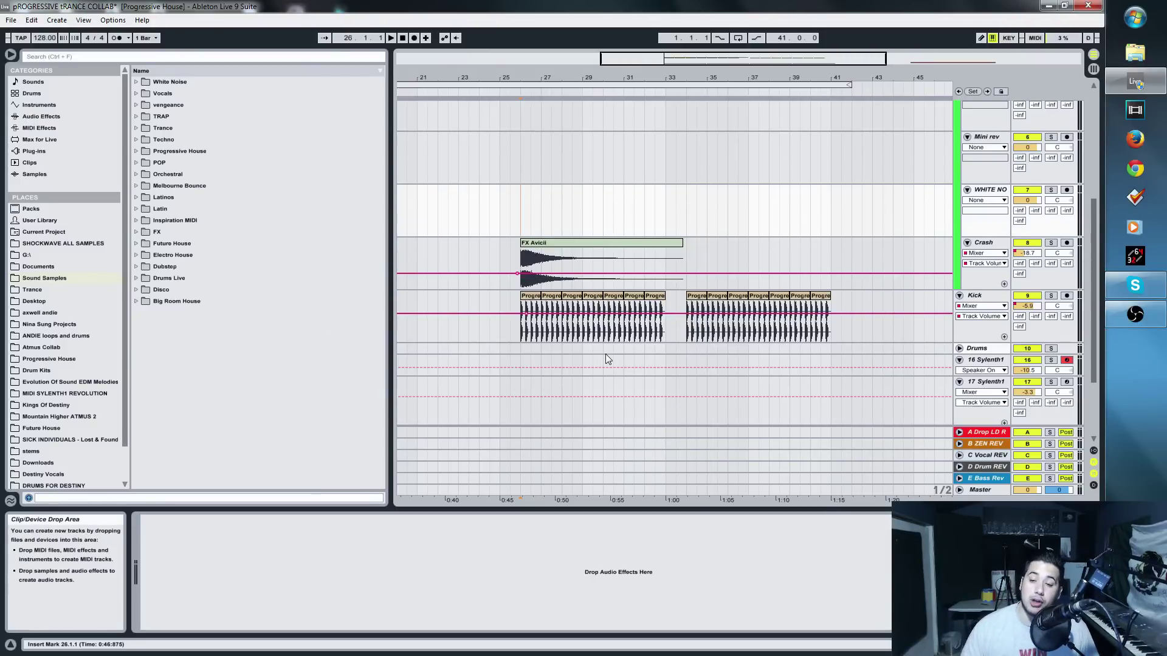
{"action": "scroll", "coordinate": [611, 349], "scroll_direction": "down", "scroll_amount": 3}
{"action": "left_click", "coordinate": [516, 343]}
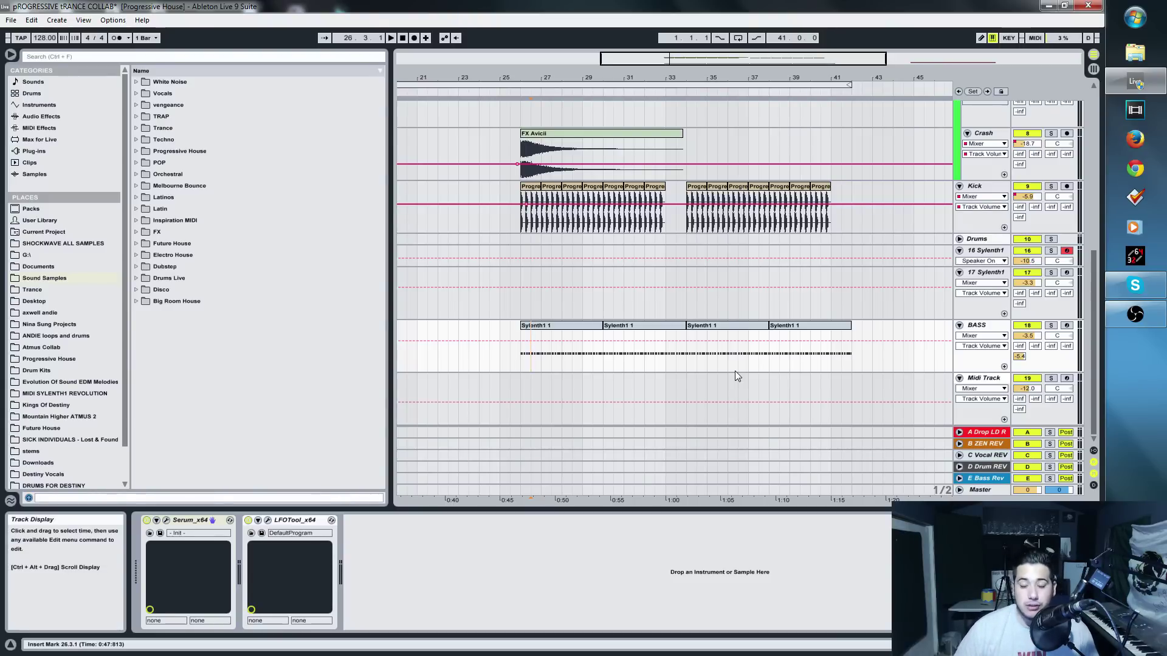
{"action": "left_click_drag", "start_coordinate": [647, 54], "coordinate": [696, 40]}
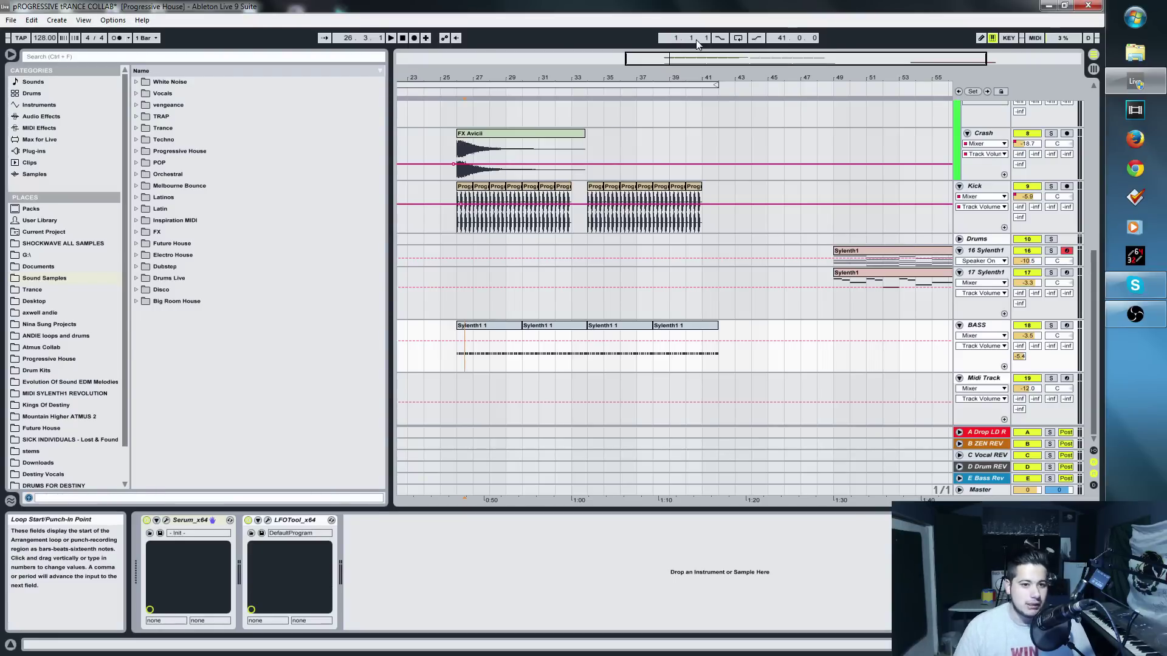
{"action": "mouse_move", "coordinate": [746, 56]}
{"action": "left_mouse_down"}
{"action": "mouse_move", "coordinate": [747, 32]}
{"action": "mouse_move", "coordinate": [744, 44]}
{"action": "mouse_move", "coordinate": [689, 57]}
{"action": "mouse_move", "coordinate": [719, 68]}
{"action": "left_mouse_up"}
{"action": "left_click", "coordinate": [522, 365]}
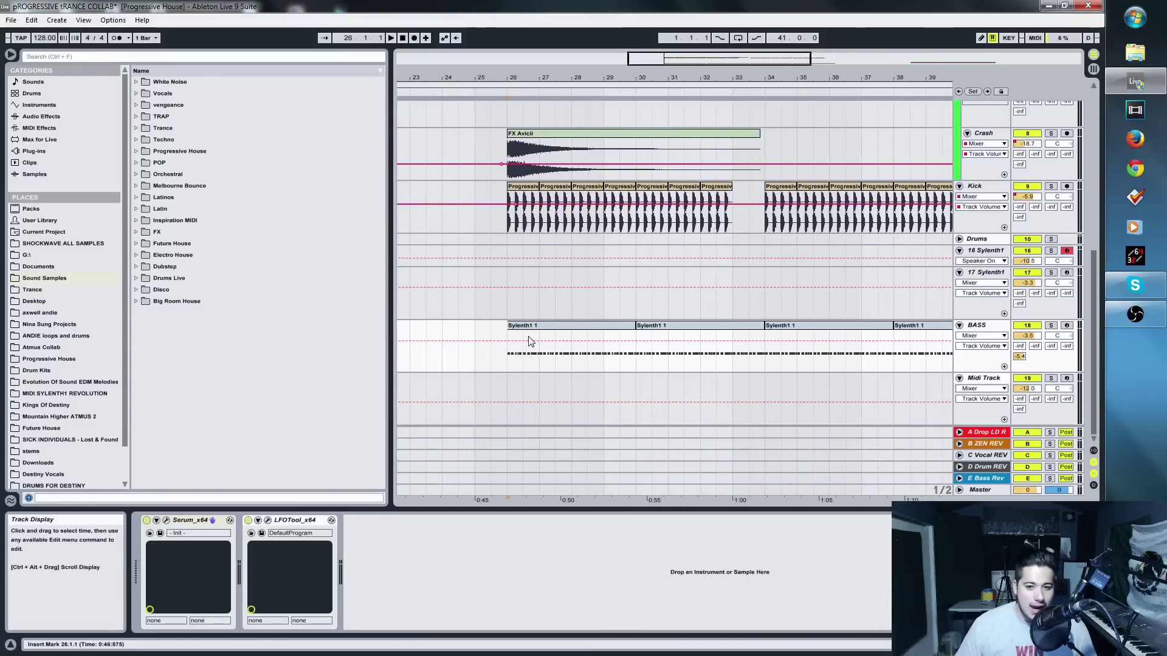
{"action": "left_click", "coordinate": [516, 299]}
{"action": "scroll", "coordinate": [796, 101], "scroll_direction": "down", "scroll_amount": 1}
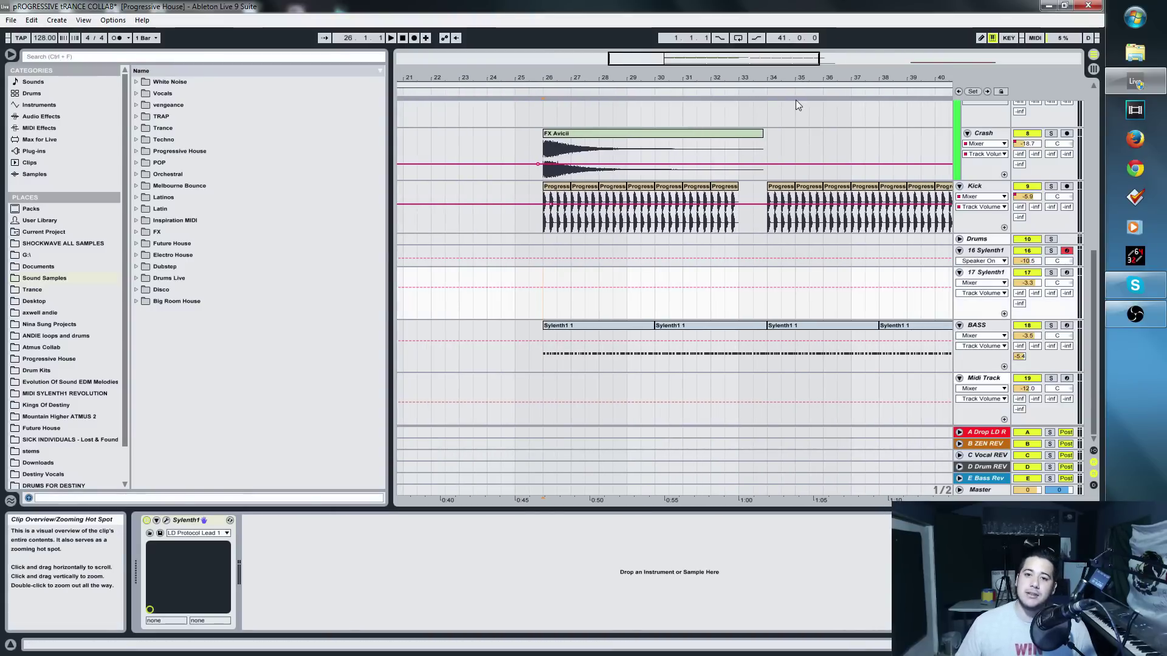
{"action": "key", "text": "space"}
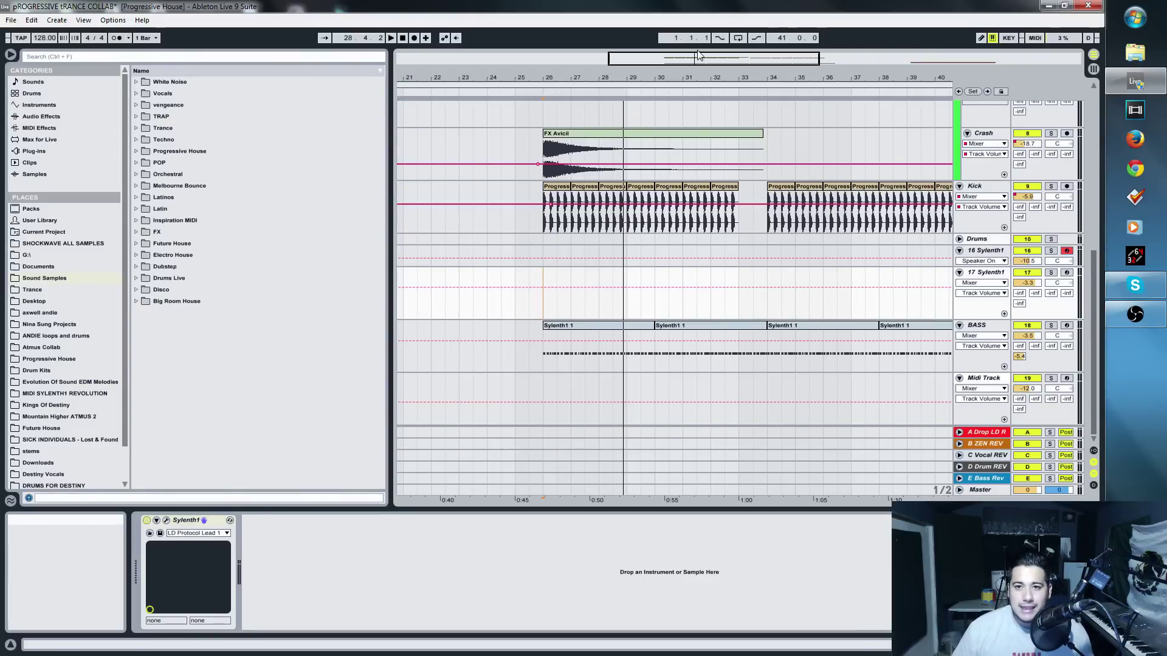
Step: Fold the 16 Sylenth1 track after selecting its clip at bar 49
{"action": "left_click_drag", "start_coordinate": [764, 59], "coordinate": [865, 188]}
{"action": "left_click", "coordinate": [877, 249]}
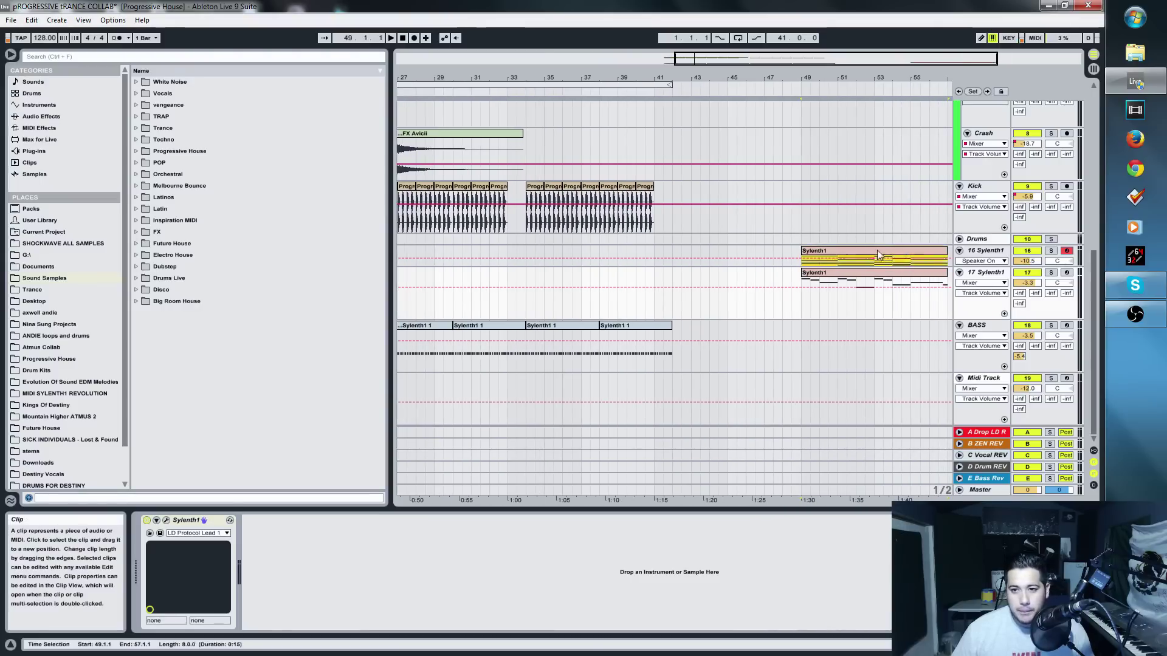
{"action": "left_click", "coordinate": [959, 250]}
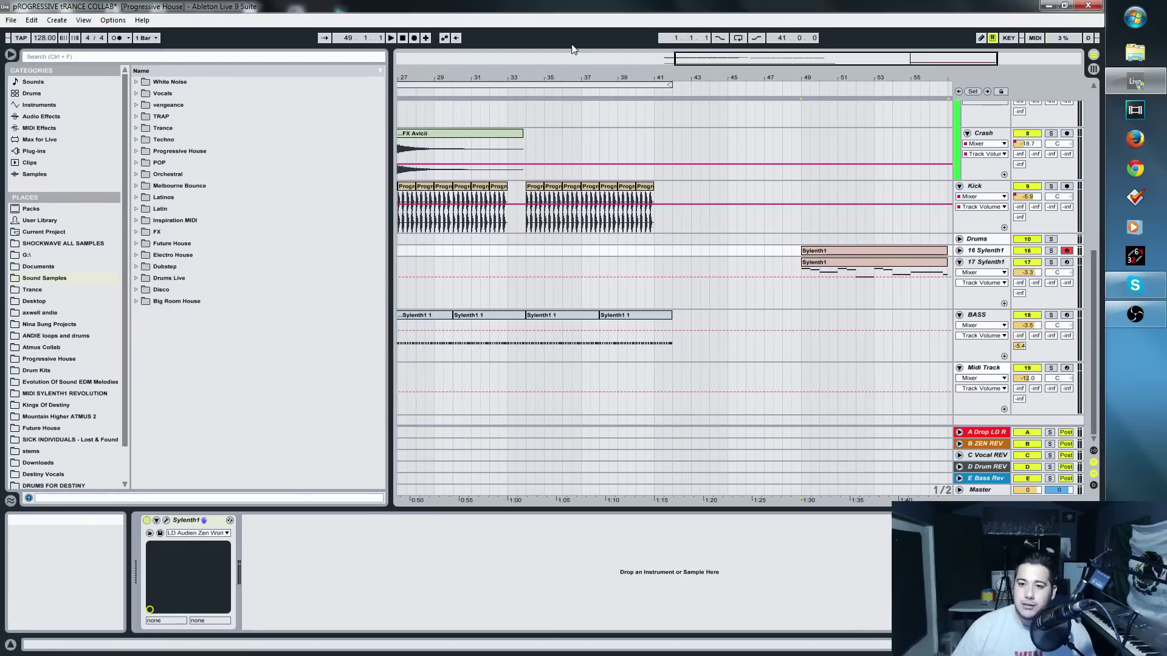
Step: Examine how the bass and kick clips line up from bar 26 in the arrangement
{"action": "left_click_drag", "start_coordinate": [767, 59], "coordinate": [697, 64]}
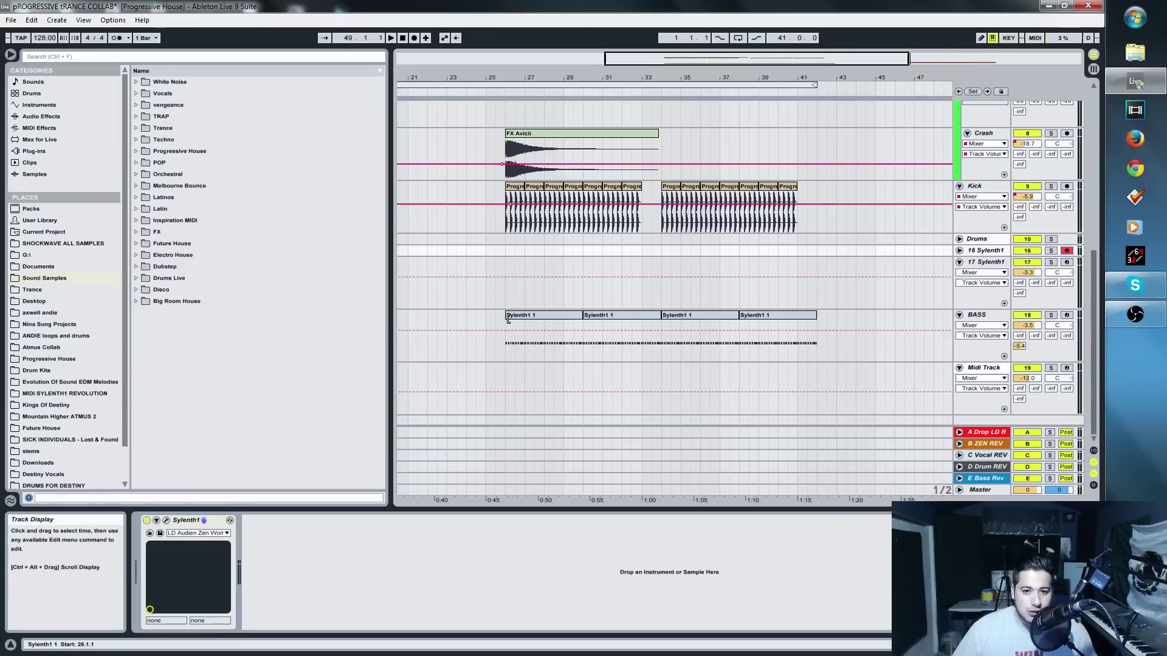
{"action": "left_click", "coordinate": [538, 316]}
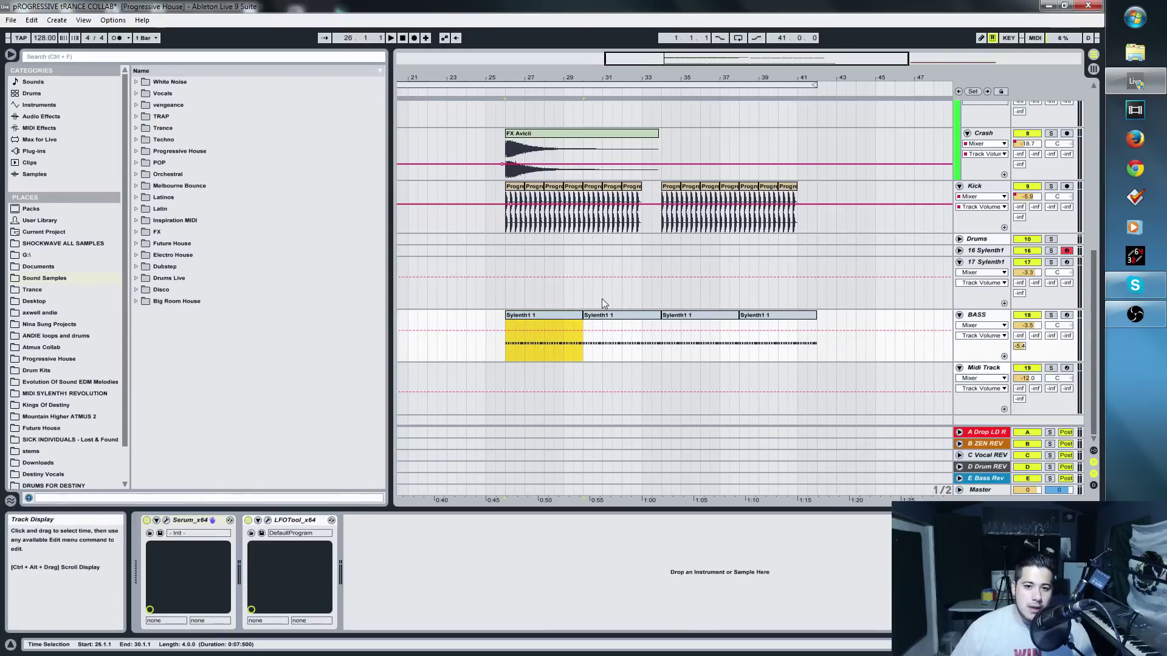
{"action": "left_click", "coordinate": [517, 341]}
{"action": "left_click", "coordinate": [505, 230]}
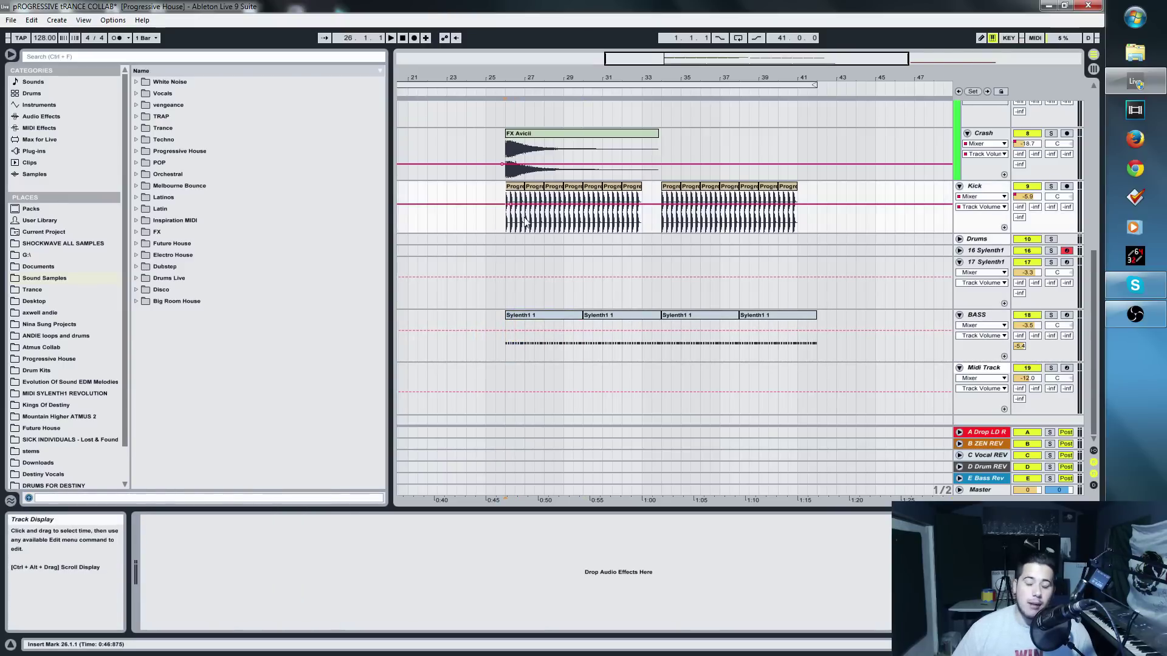
{"action": "mouse_move", "coordinate": [712, 59]}
{"action": "left_mouse_down"}
{"action": "mouse_move", "coordinate": [720, 44]}
{"action": "mouse_move", "coordinate": [729, 63]}
{"action": "left_mouse_up"}
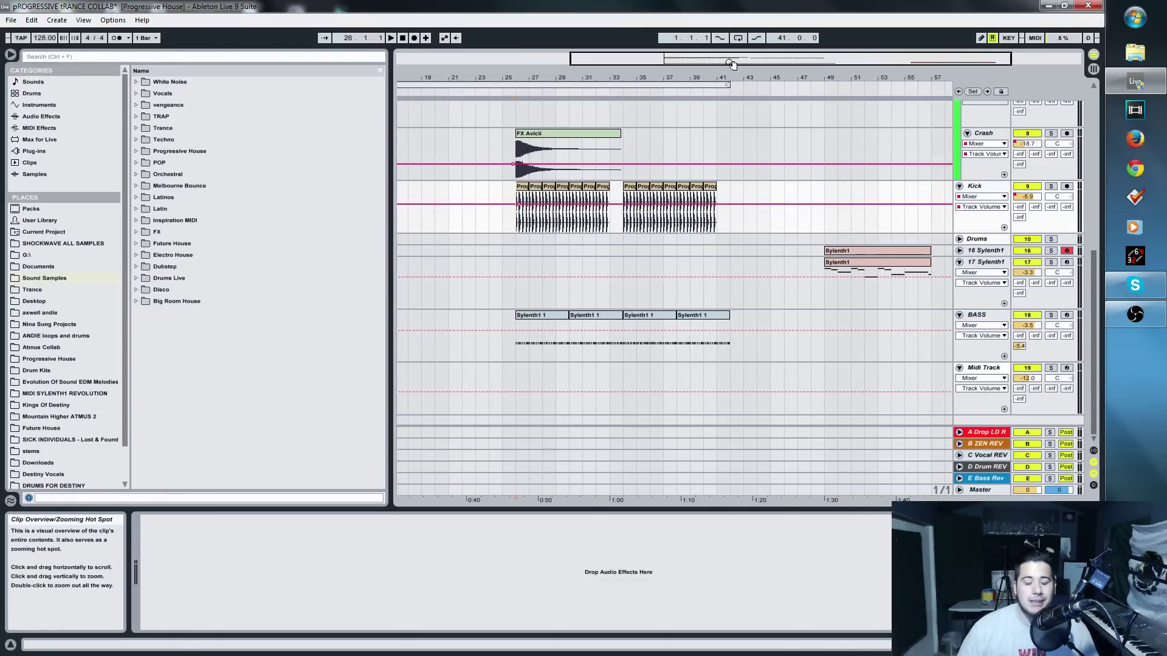
{"action": "left_click_drag", "start_coordinate": [731, 63], "coordinate": [731, 133]}
{"action": "left_click_drag", "start_coordinate": [769, 58], "coordinate": [716, 43]}
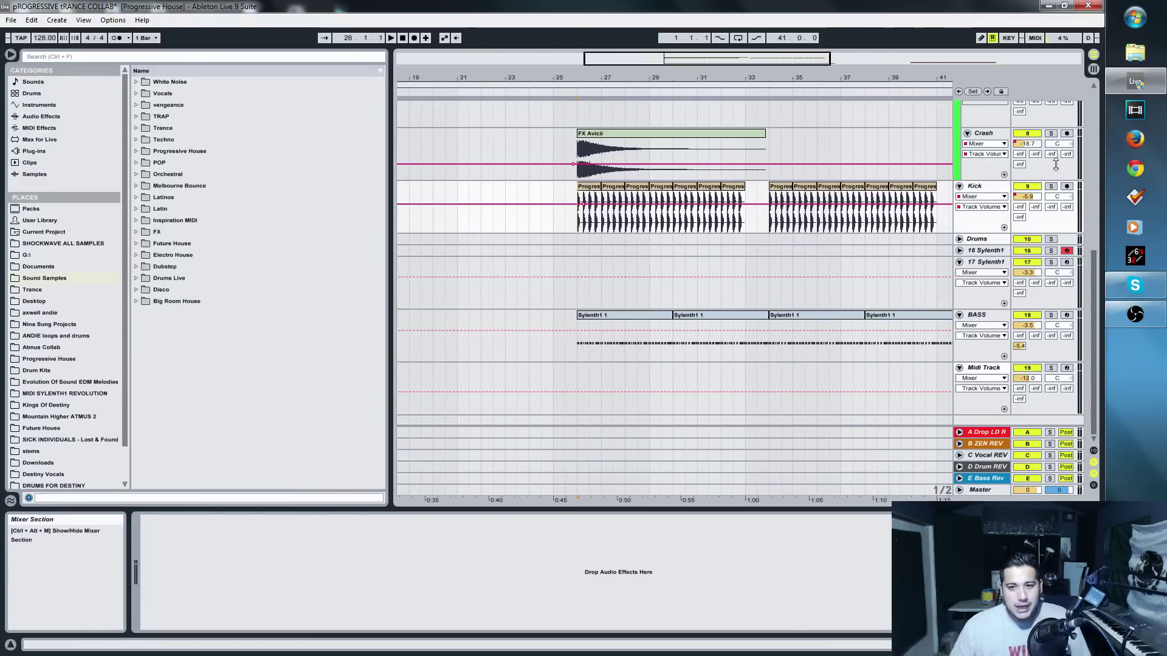
Step: Unfold the Drums group to show its clap, high hat, toms and percussion tracks
{"action": "scroll", "coordinate": [706, 331], "scroll_direction": "up", "scroll_amount": 1}
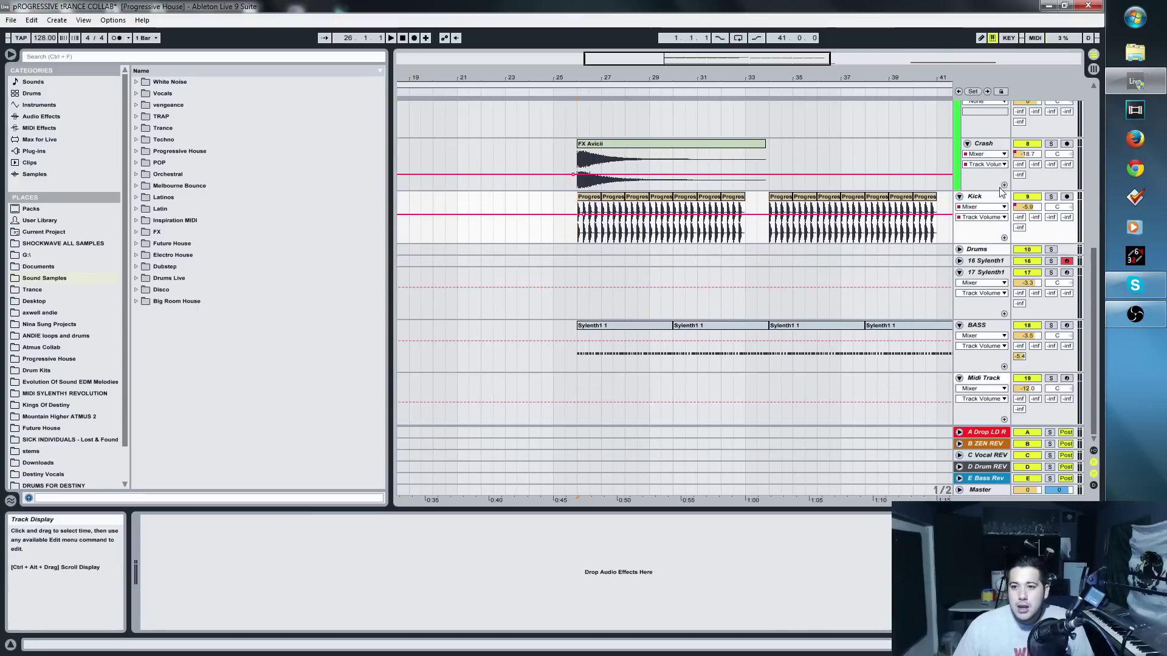
{"action": "left_click", "coordinate": [959, 249]}
{"action": "scroll", "coordinate": [689, 251], "scroll_direction": "down", "scroll_amount": 5}
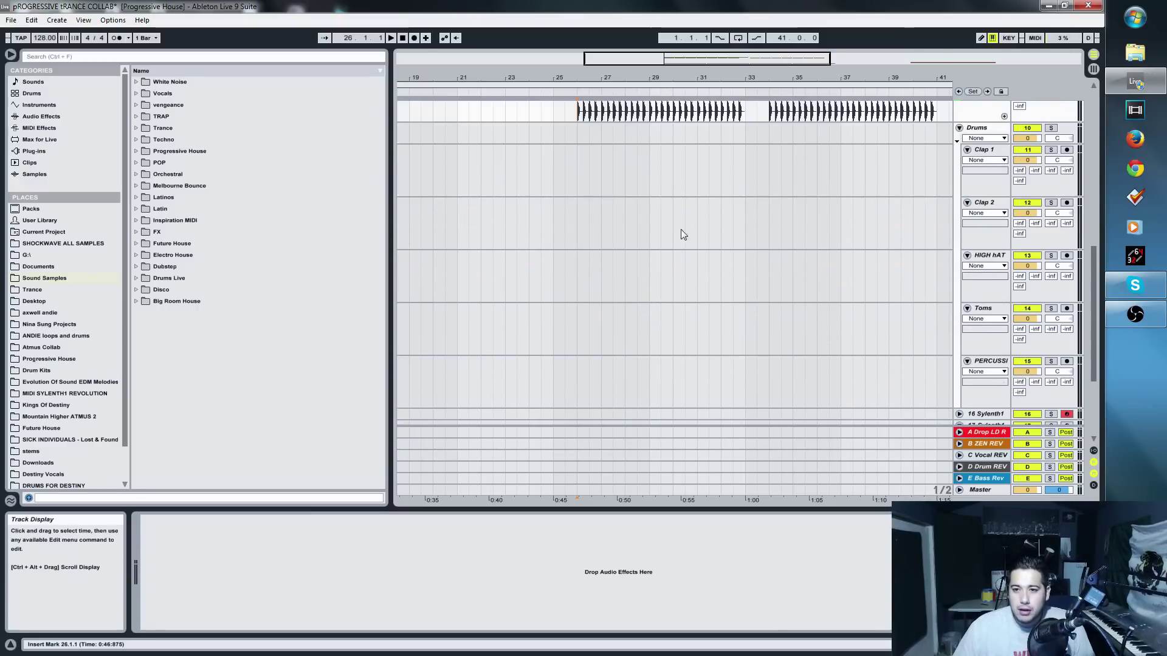
{"action": "left_click_drag", "start_coordinate": [755, 76], "coordinate": [628, 67]}
{"action": "scroll", "coordinate": [627, 390], "scroll_direction": "up", "scroll_amount": 3}
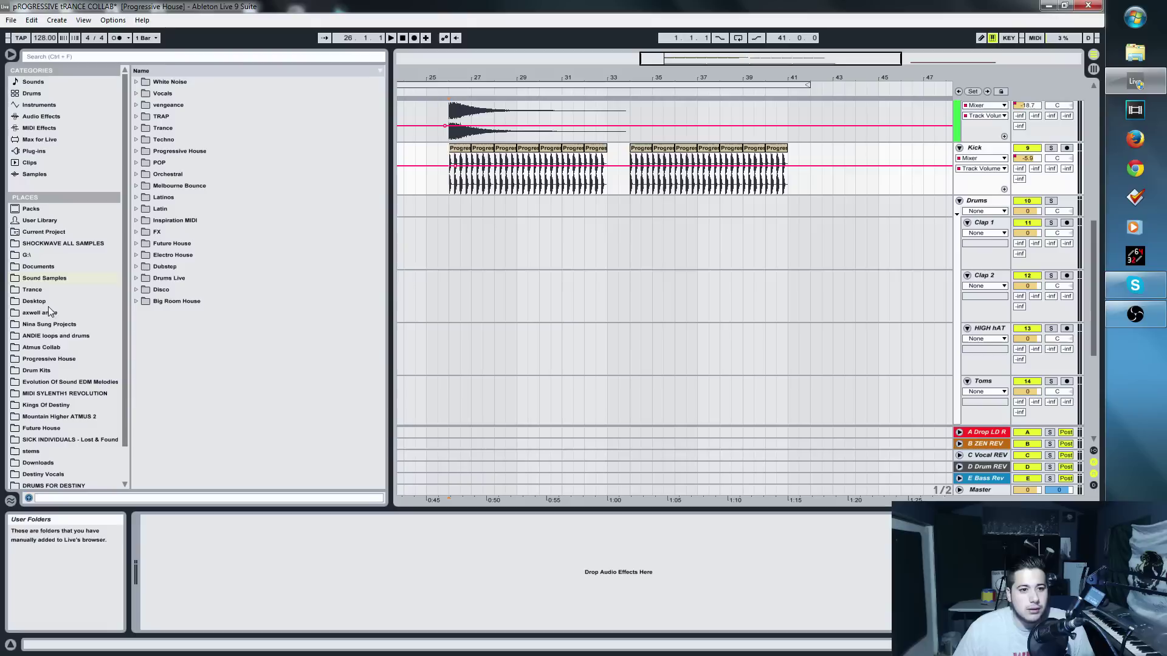
Step: Delete the Vandalism.Clap.It!.WAV.SCD-DISCOVER folder from the ULTIMATE DRUMS - Trance folder in the Trance samples
{"action": "left_click", "coordinate": [136, 128]}
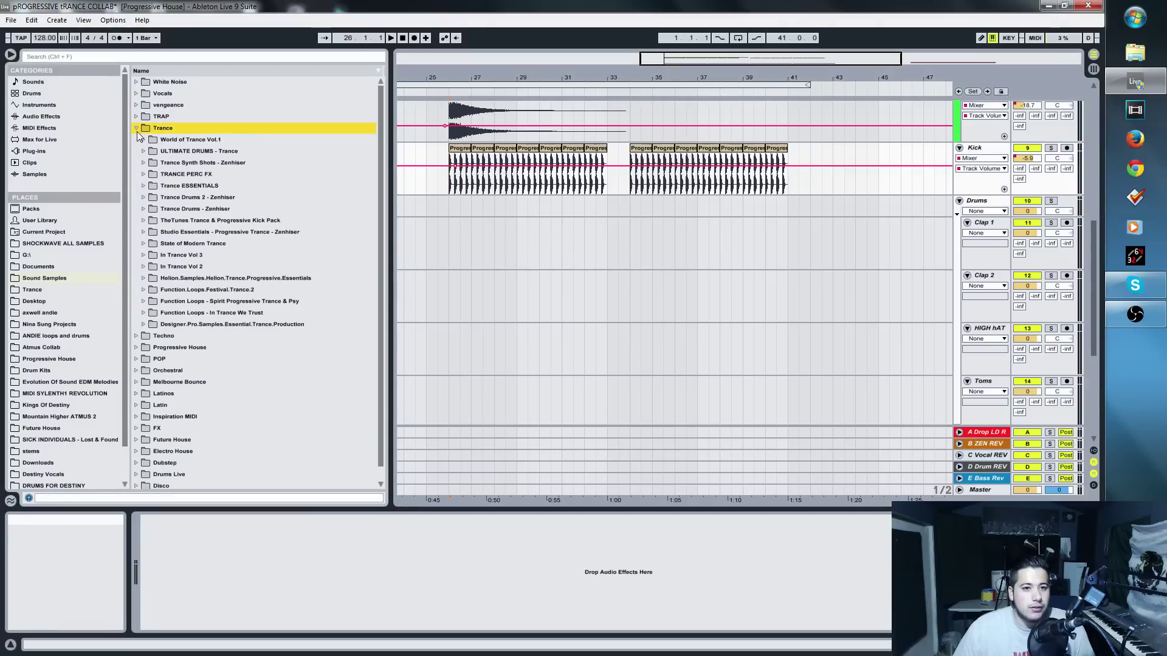
{"action": "left_click", "coordinate": [185, 174]}
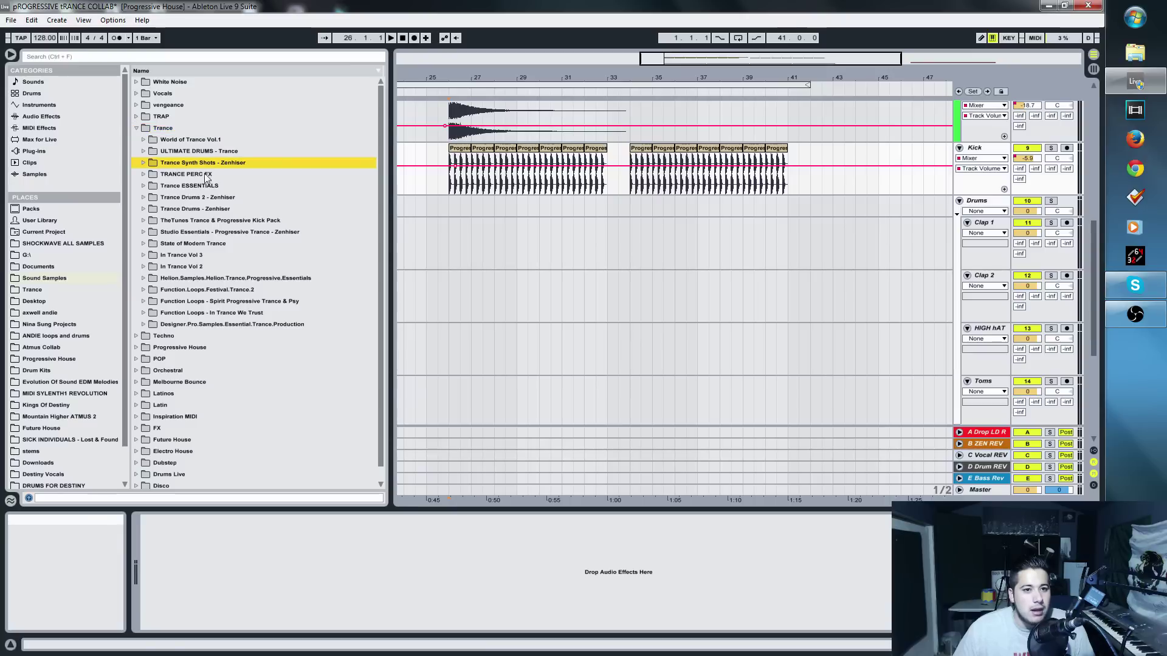
{"action": "left_click", "coordinate": [180, 163]}
{"action": "left_click", "coordinate": [144, 152]}
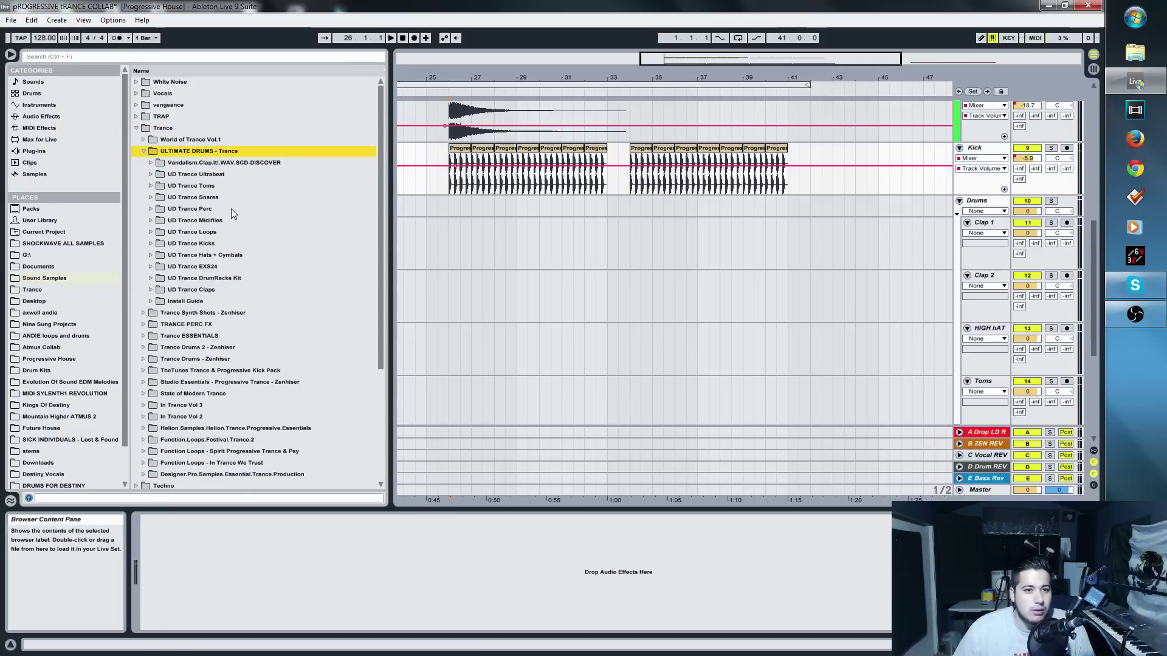
{"action": "right_click", "coordinate": [228, 163]}
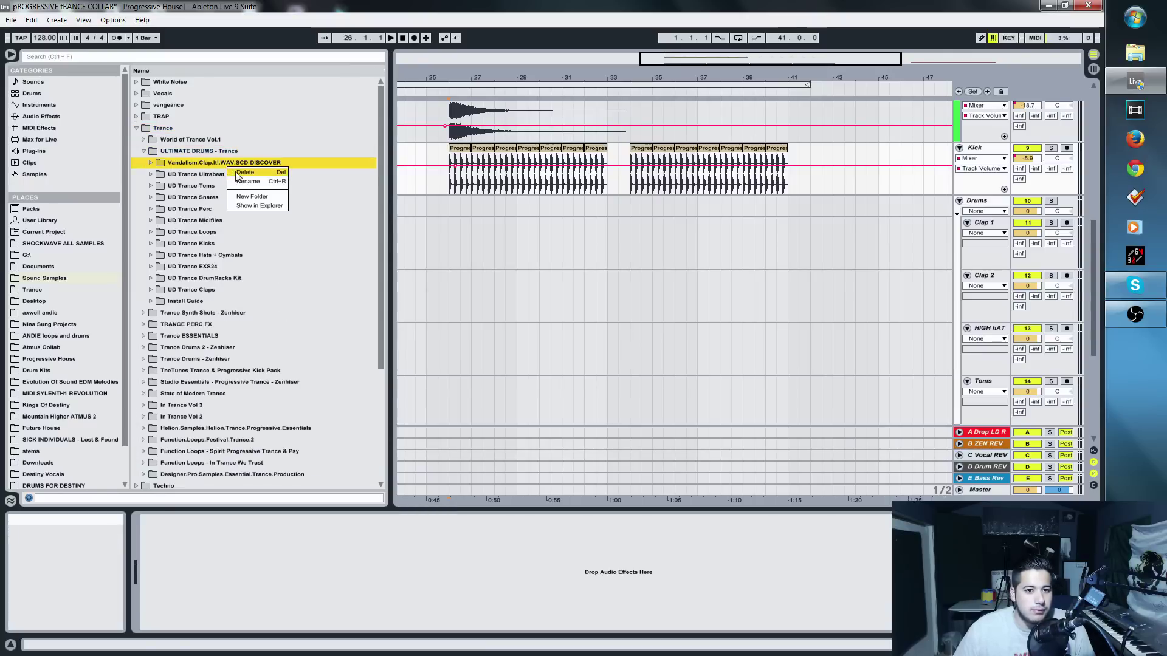
{"action": "left_click", "coordinate": [236, 176]}
{"action": "left_click", "coordinate": [517, 363]}
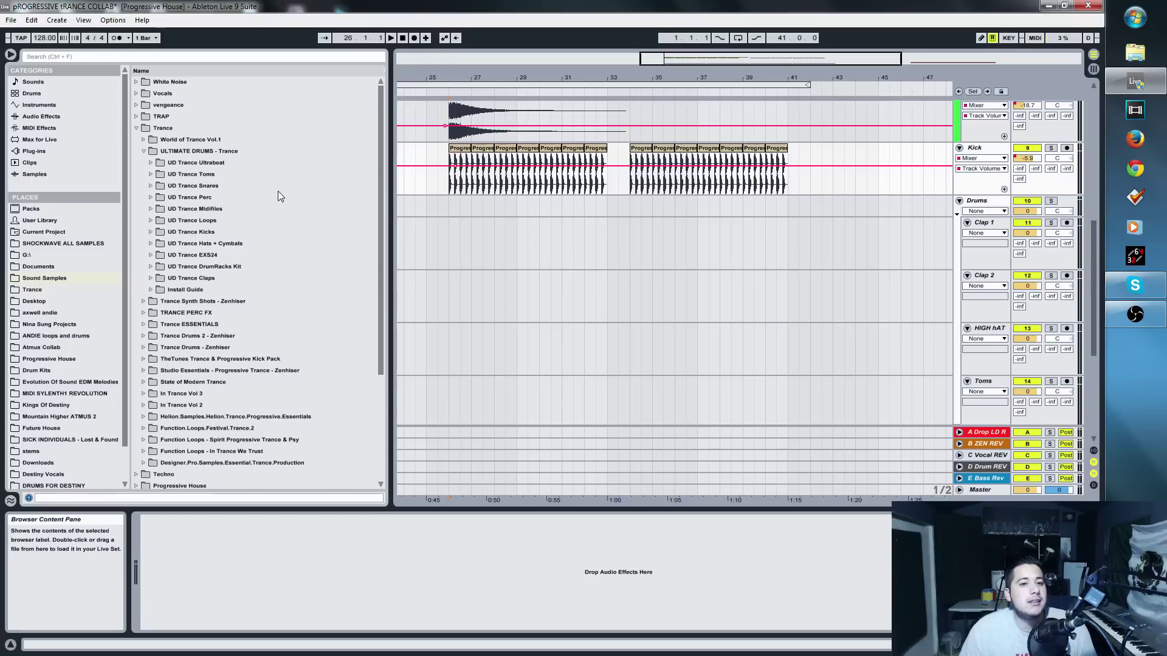
Step: Open the inner UD Trance Claps sample folder within ULTIMATE DRUMS - Trance
{"action": "left_click", "coordinate": [152, 278]}
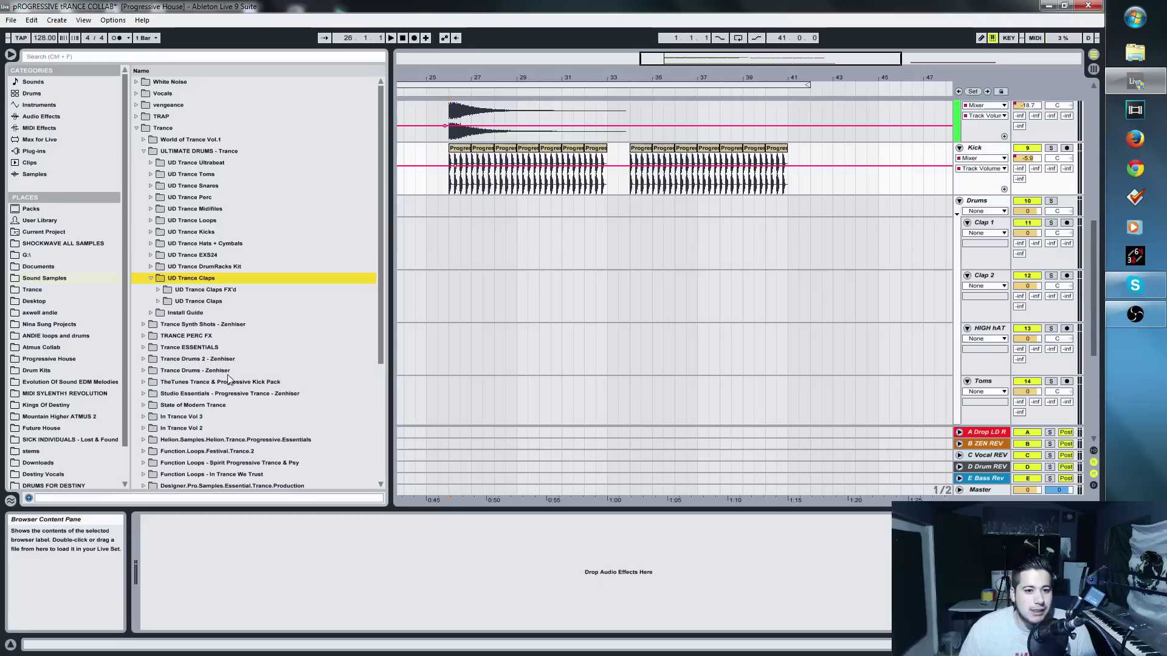
{"action": "scroll", "coordinate": [264, 358], "scroll_direction": "down", "scroll_amount": 3}
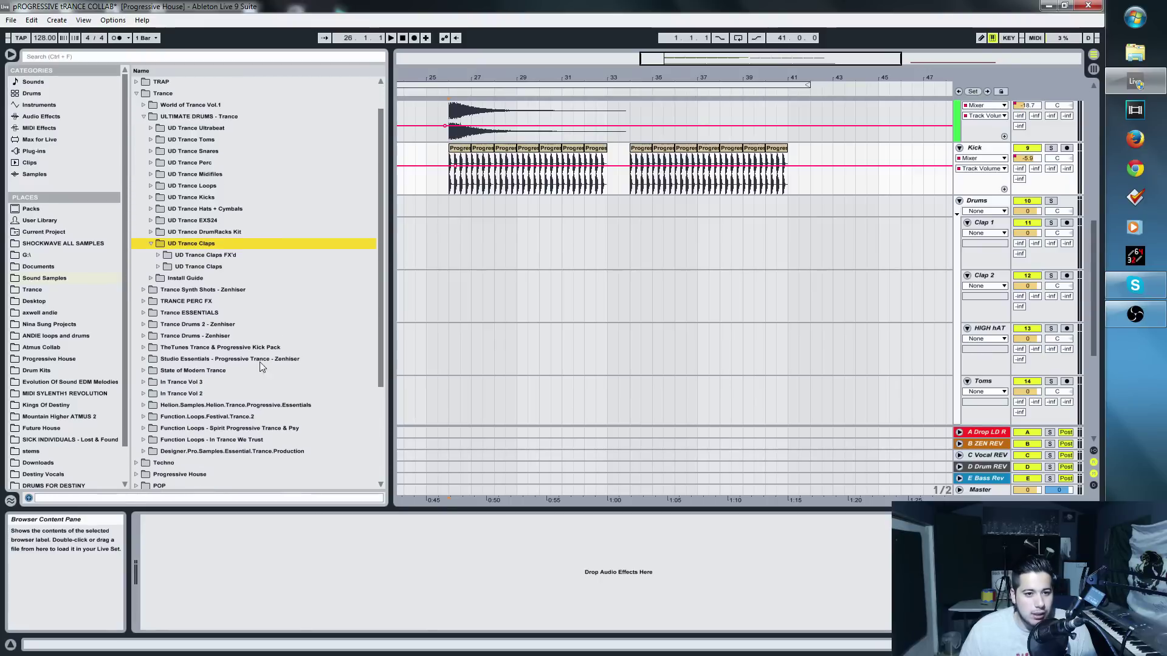
{"action": "scroll", "coordinate": [250, 370], "scroll_direction": "up", "scroll_amount": 3}
{"action": "left_click", "coordinate": [222, 360]}
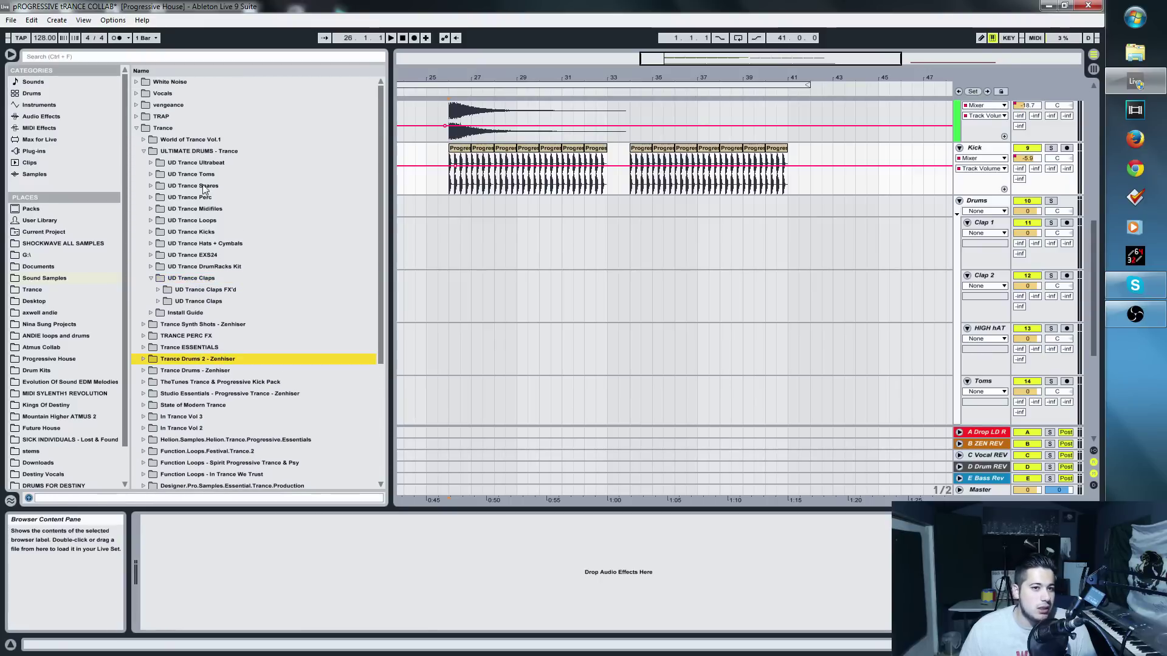
{"action": "left_click", "coordinate": [203, 152]}
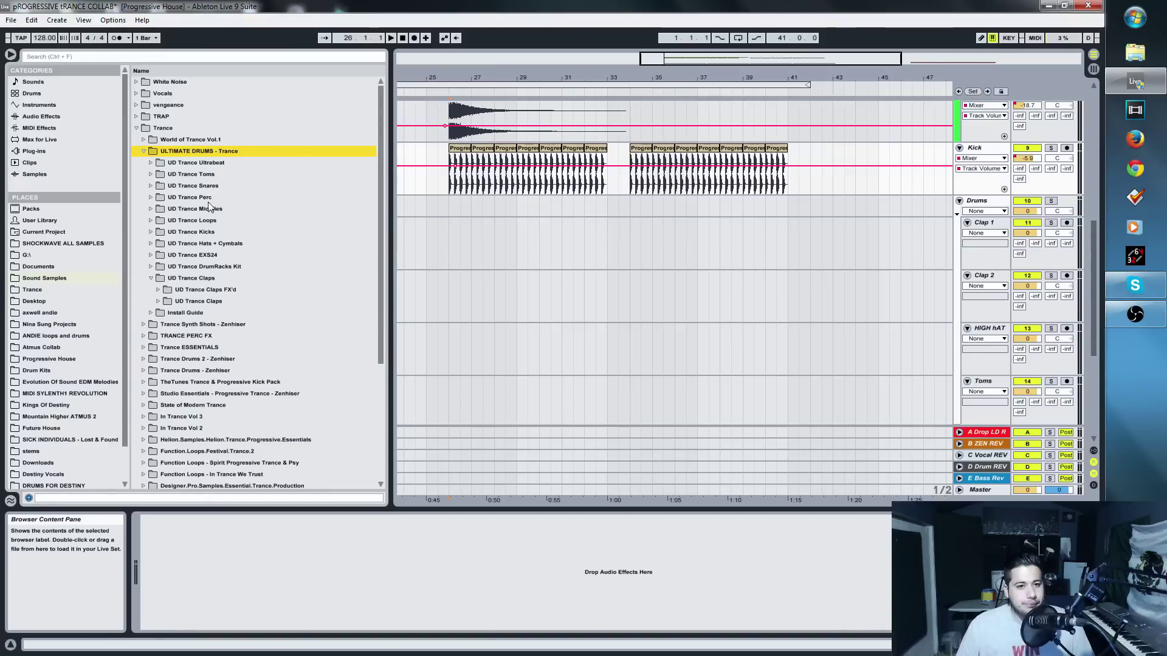
{"action": "left_click", "coordinate": [159, 301]}
{"action": "left_click_drag", "start_coordinate": [775, 59], "coordinate": [714, 83]}
{"action": "scroll", "coordinate": [447, 330], "scroll_direction": "up", "scroll_amount": 2}
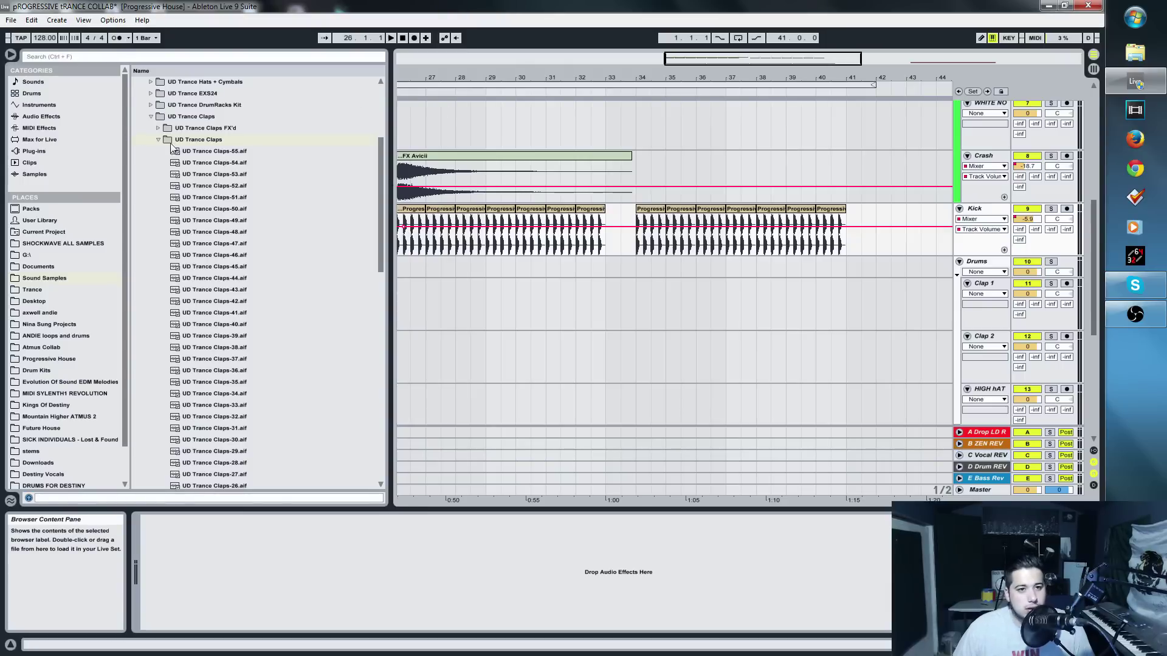
Step: Audition the clap samples UD Trance Claps-55, 54, 50 and 49
{"action": "left_click", "coordinate": [192, 152]}
{"action": "left_click", "coordinate": [203, 165]}
{"action": "left_click", "coordinate": [202, 154]}
{"action": "left_click", "coordinate": [215, 206]}
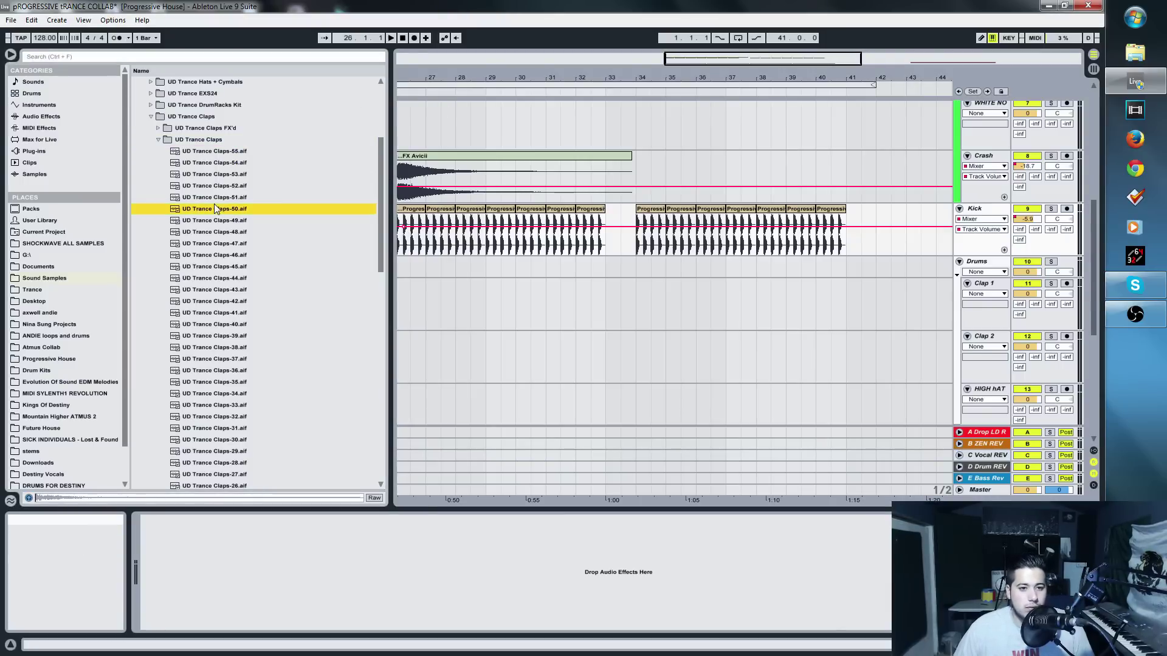
{"action": "left_click", "coordinate": [209, 221]}
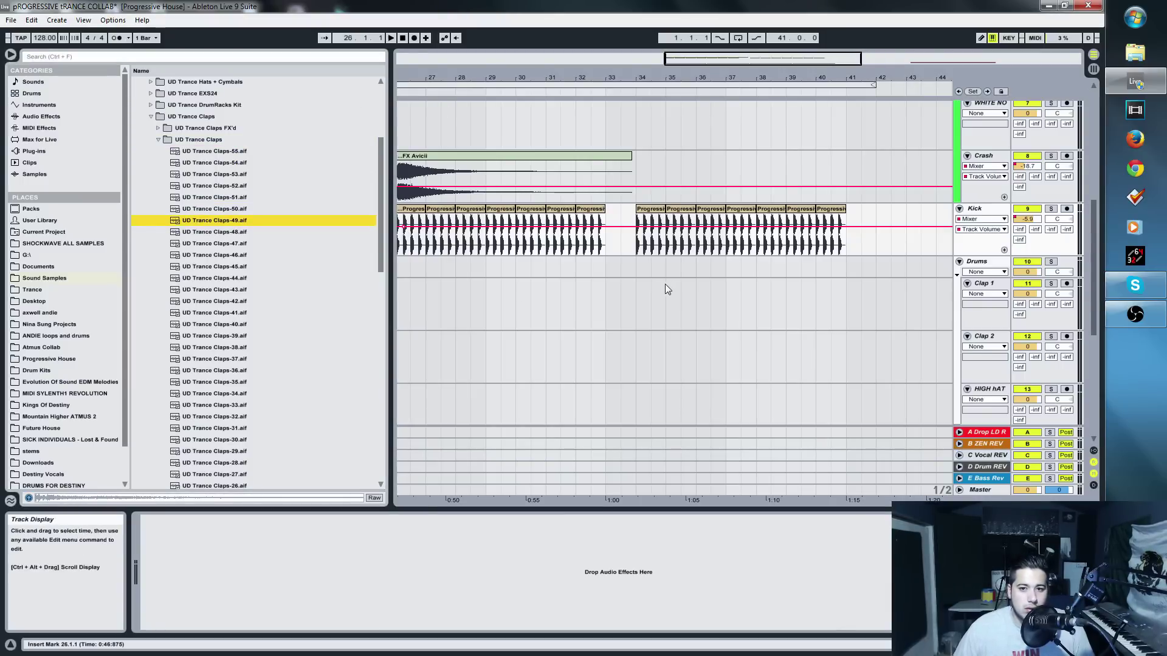
Step: Place UD Trance Claps-49.aif on the Clap 1 track at beats 2 and 4 of bar 34
{"action": "left_click", "coordinate": [665, 307]}
{"action": "key", "text": "space"}
{"action": "left_click_drag", "start_coordinate": [224, 226], "coordinate": [658, 304]}
{"action": "key", "text": "space"}
{"action": "mouse_move", "coordinate": [745, 82]}
{"action": "left_mouse_down"}
{"action": "mouse_move", "coordinate": [627, 292]}
{"action": "mouse_move", "coordinate": [590, 303]}
{"action": "mouse_move", "coordinate": [630, 307]}
{"action": "mouse_move", "coordinate": [615, 307]}
{"action": "mouse_move", "coordinate": [623, 294]}
{"action": "mouse_move", "coordinate": [576, 302]}
{"action": "left_mouse_up"}
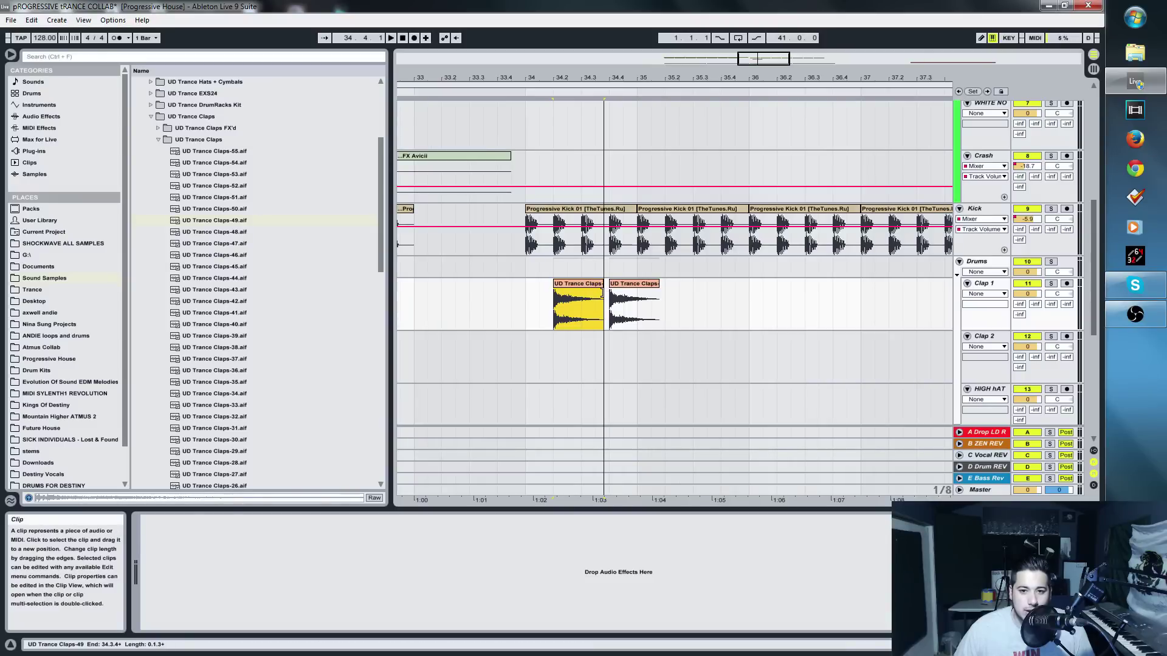
{"action": "left_click_drag", "start_coordinate": [657, 291], "coordinate": [677, 292]}
{"action": "left_click_drag", "start_coordinate": [668, 312], "coordinate": [637, 327]}
{"action": "left_click", "coordinate": [637, 327]}
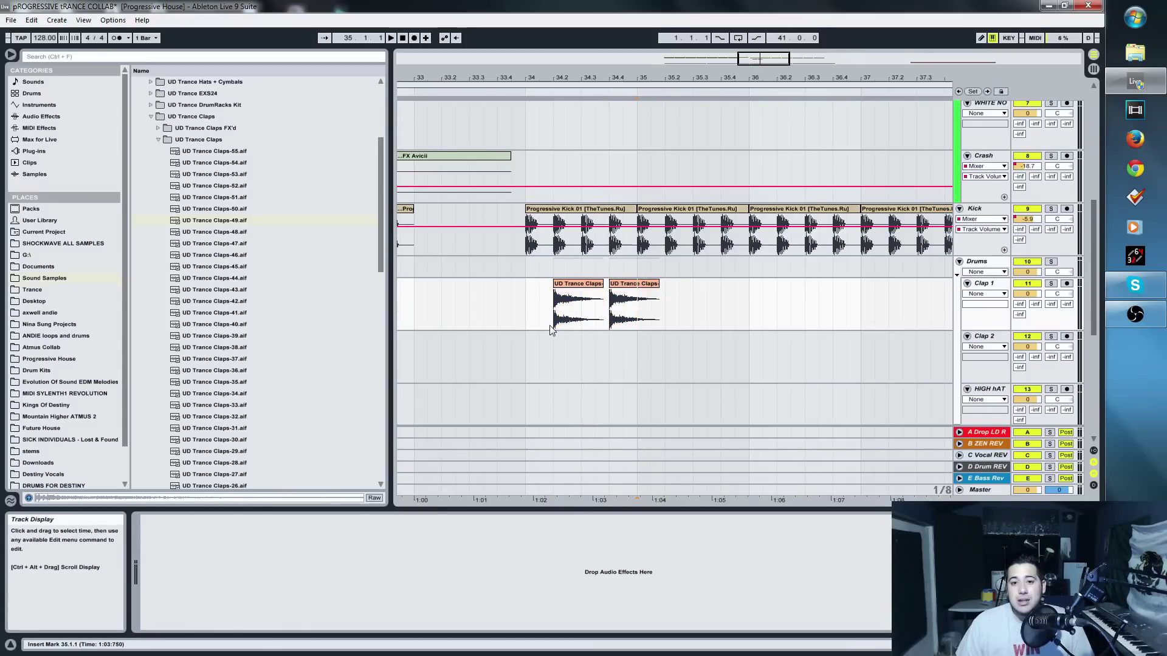
Step: Set the Clap 1 track's volume to -16.0 dB and play the claps with the kick from bar 34
{"action": "mouse_move", "coordinate": [1027, 294]}
{"action": "left_mouse_down"}
{"action": "mouse_move", "coordinate": [1027, 325]}
{"action": "mouse_move", "coordinate": [1027, 297]}
{"action": "left_mouse_up"}
{"action": "key", "text": "space"}
{"action": "key", "text": "space"}
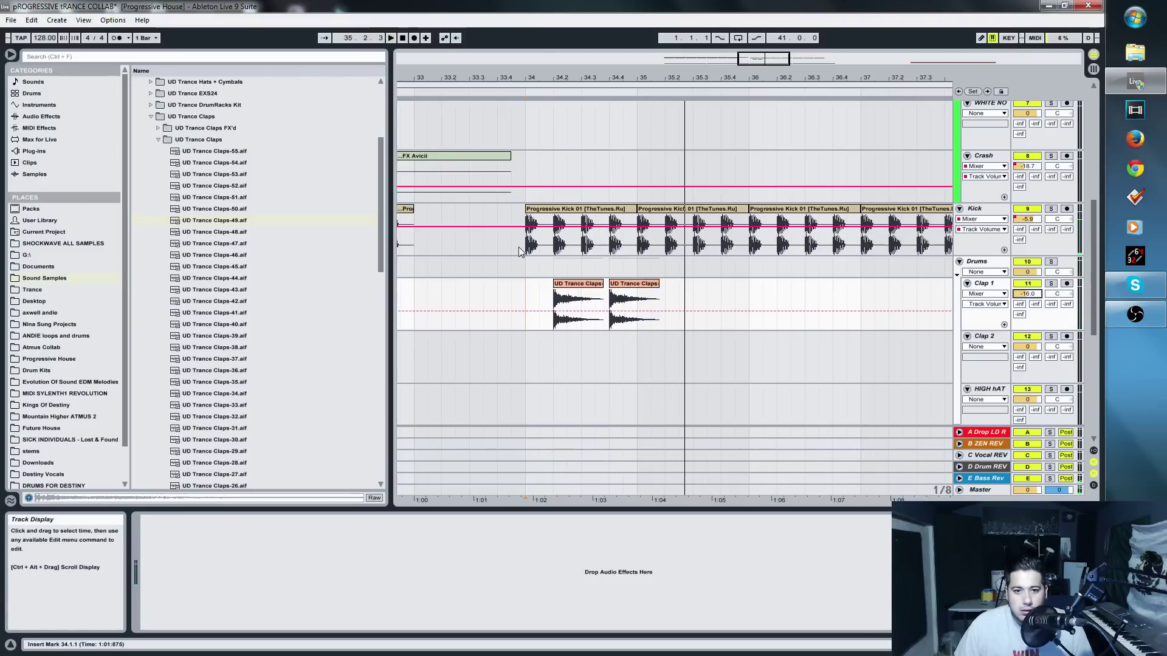
{"action": "left_click", "coordinate": [520, 248]}
{"action": "key", "text": "space"}
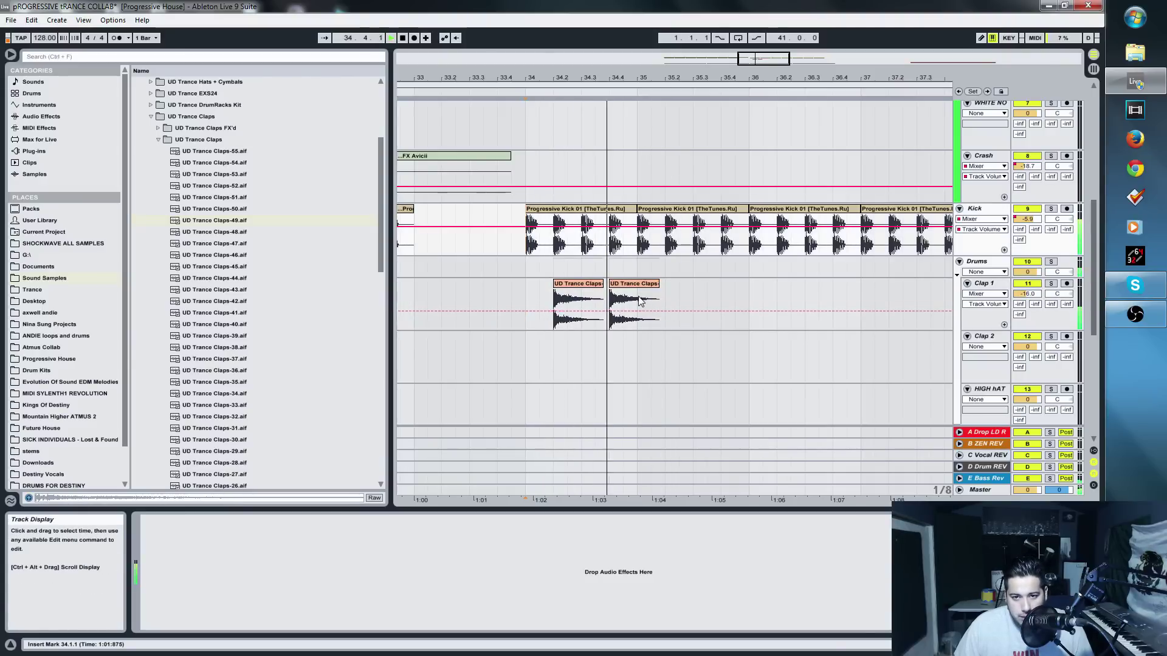
{"action": "key", "text": "space"}
Step: Duplicate the clap onto beats 2 and 4 of bars 35 and 36 on the Clap 1 track and play it back
{"action": "left_click_drag", "start_coordinate": [664, 300], "coordinate": [740, 295]}
{"action": "left_click", "coordinate": [662, 303]}
{"action": "left_click", "coordinate": [592, 286]}
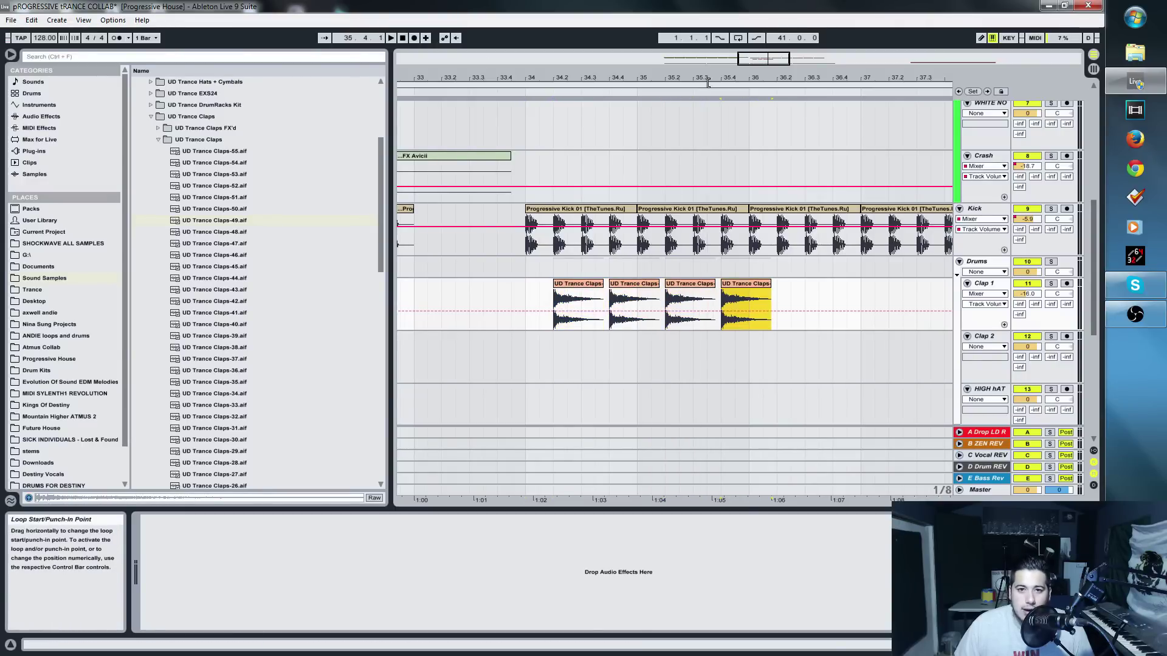
{"action": "left_click_drag", "start_coordinate": [771, 57], "coordinate": [785, 42]}
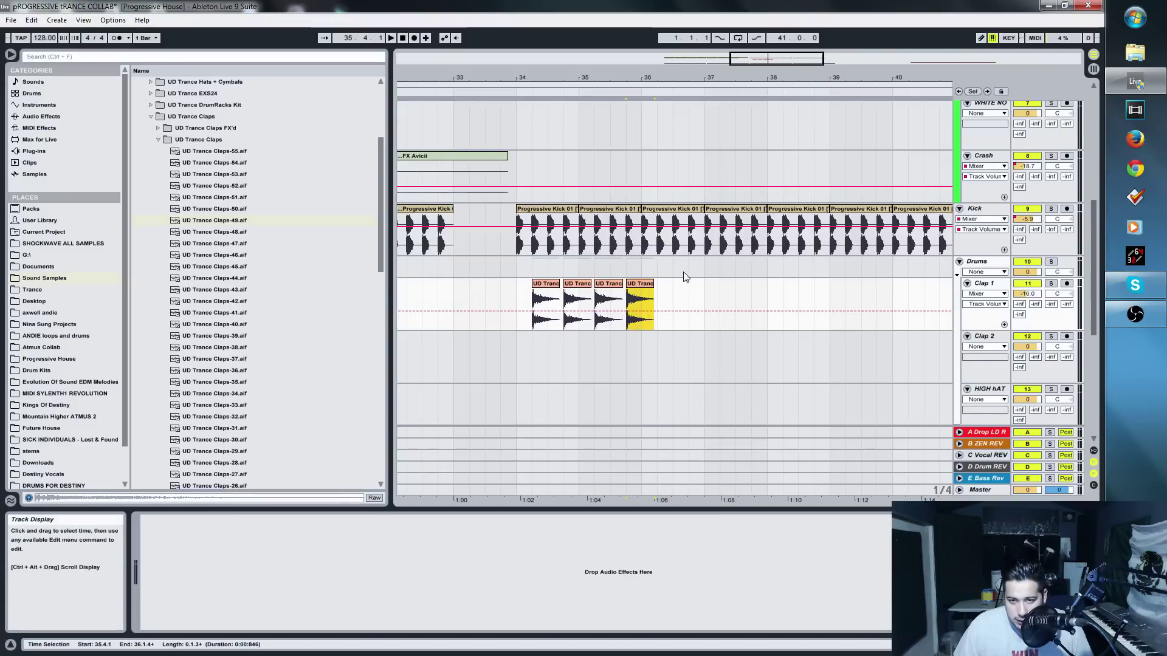
{"action": "scroll", "coordinate": [696, 258], "scroll_direction": "down", "scroll_amount": 1}
{"action": "left_click", "coordinate": [661, 265]}
{"action": "left_click", "coordinate": [509, 220]}
{"action": "key", "text": "space"}
{"action": "left_click_drag", "start_coordinate": [637, 271], "coordinate": [705, 252]}
Step: Consolidate the six clap clips on the Clap 1 track into one clip
{"action": "left_click_drag", "start_coordinate": [531, 280], "coordinate": [718, 283]}
{"action": "key", "text": "ctrl+j"}
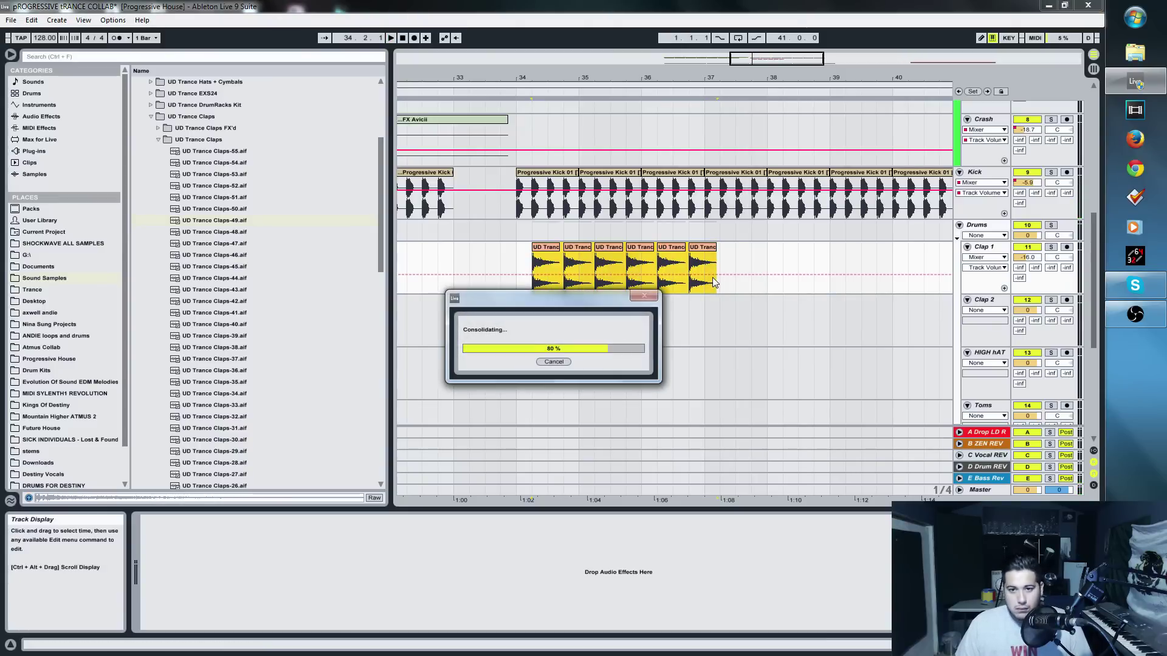
Step: Copy the consolidated clap clip along the Clap 1 track so the claps run up to bar 41
{"action": "left_click", "coordinate": [557, 255]}
{"action": "left_click_drag", "start_coordinate": [556, 255], "coordinate": [745, 255]}
{"action": "key", "text": "space"}
{"action": "left_click_drag", "start_coordinate": [764, 63], "coordinate": [753, 97]}
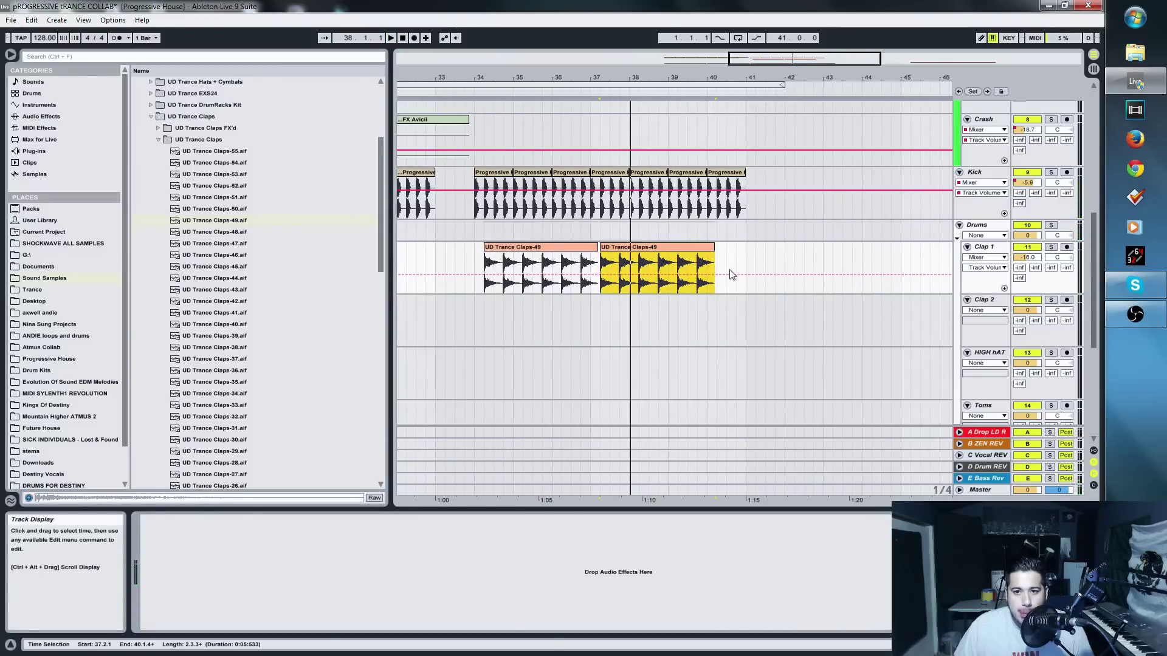
{"action": "left_click_drag", "start_coordinate": [644, 276], "coordinate": [756, 278]}
{"action": "left_click_drag", "start_coordinate": [829, 249], "coordinate": [743, 251]}
Step: Play back the extended clap section, and listen to the earlier crash and kick section from bar 26
{"action": "left_click", "coordinate": [464, 210]}
{"action": "key", "text": "space"}
{"action": "left_click_drag", "start_coordinate": [790, 54], "coordinate": [742, 51]}
{"action": "scroll", "coordinate": [644, 272], "scroll_direction": "up", "scroll_amount": 2}
{"action": "left_click_drag", "start_coordinate": [767, 63], "coordinate": [692, 53]}
{"action": "left_click", "coordinate": [573, 157]}
{"action": "key", "text": "space"}
{"action": "left_click", "coordinate": [602, 171]}
{"action": "key", "text": "space"}
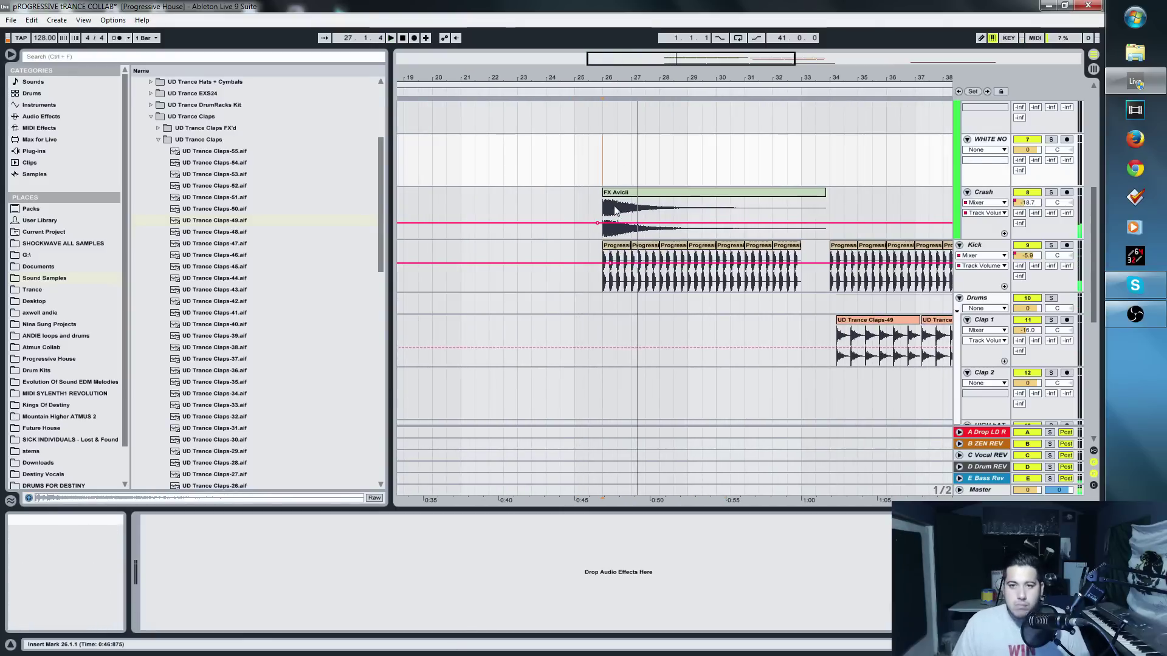
Step: Select the HIGH hAT track and collapse the inner UD Trance Claps sample folder
{"action": "left_click_drag", "start_coordinate": [664, 59], "coordinate": [771, 55]}
{"action": "scroll", "coordinate": [863, 200], "scroll_direction": "down", "scroll_amount": 3}
{"action": "left_click", "coordinate": [996, 241]}
{"action": "left_click", "coordinate": [996, 293]}
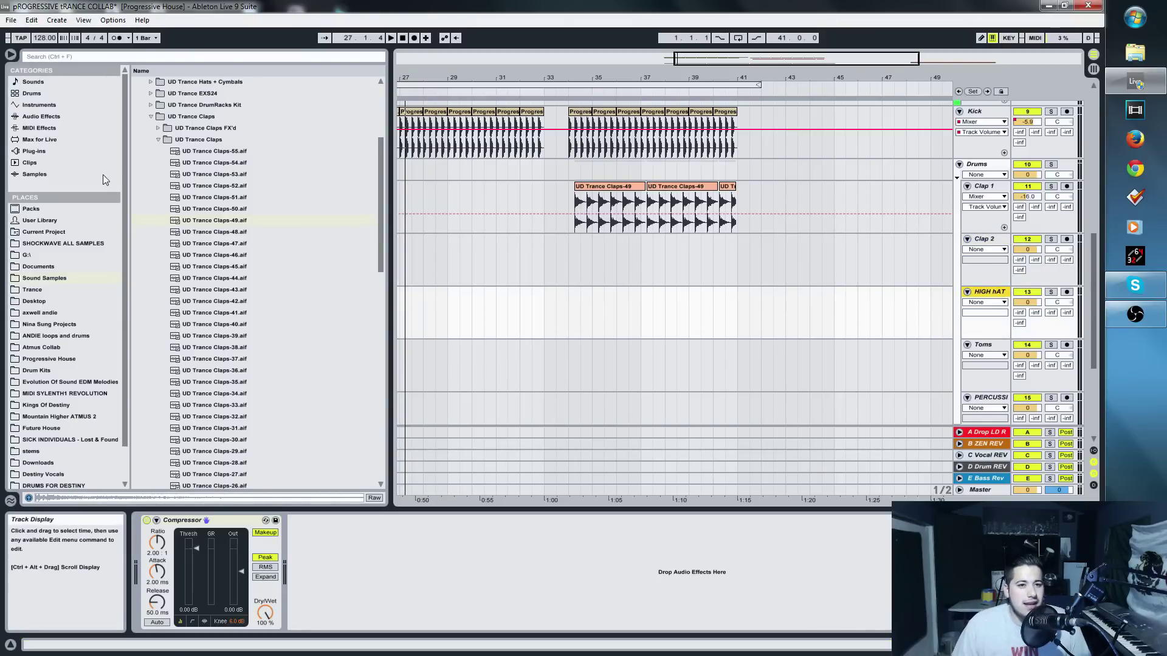
{"action": "left_click", "coordinate": [159, 139]}
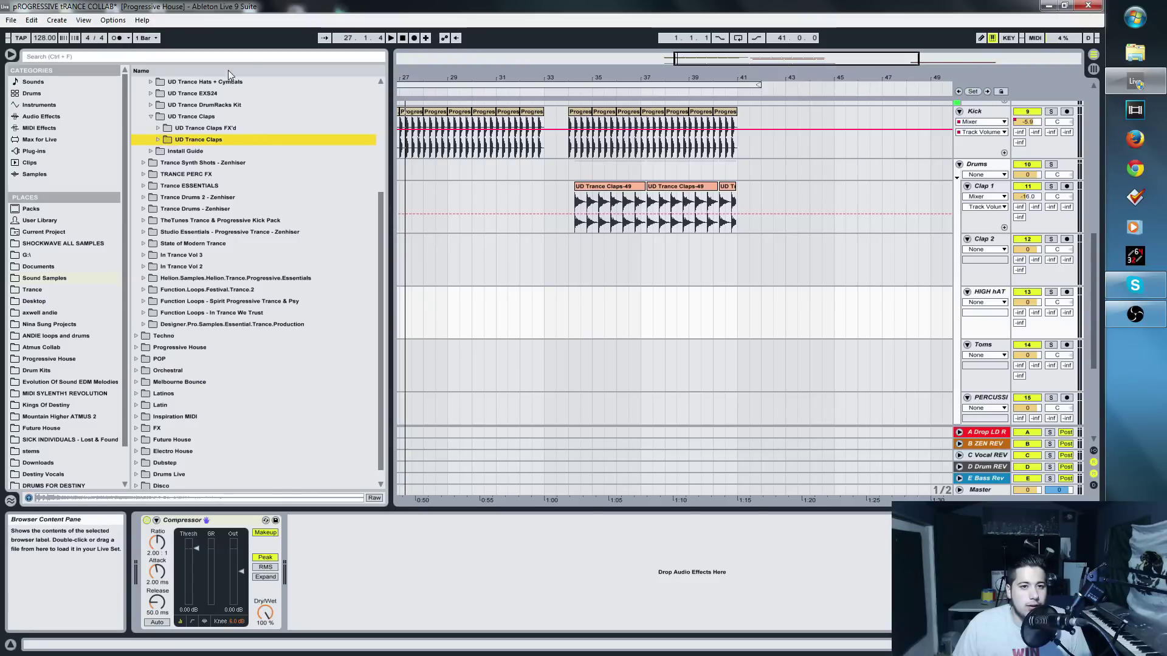
{"action": "left_click_drag", "start_coordinate": [616, 75], "coordinate": [570, 182]}
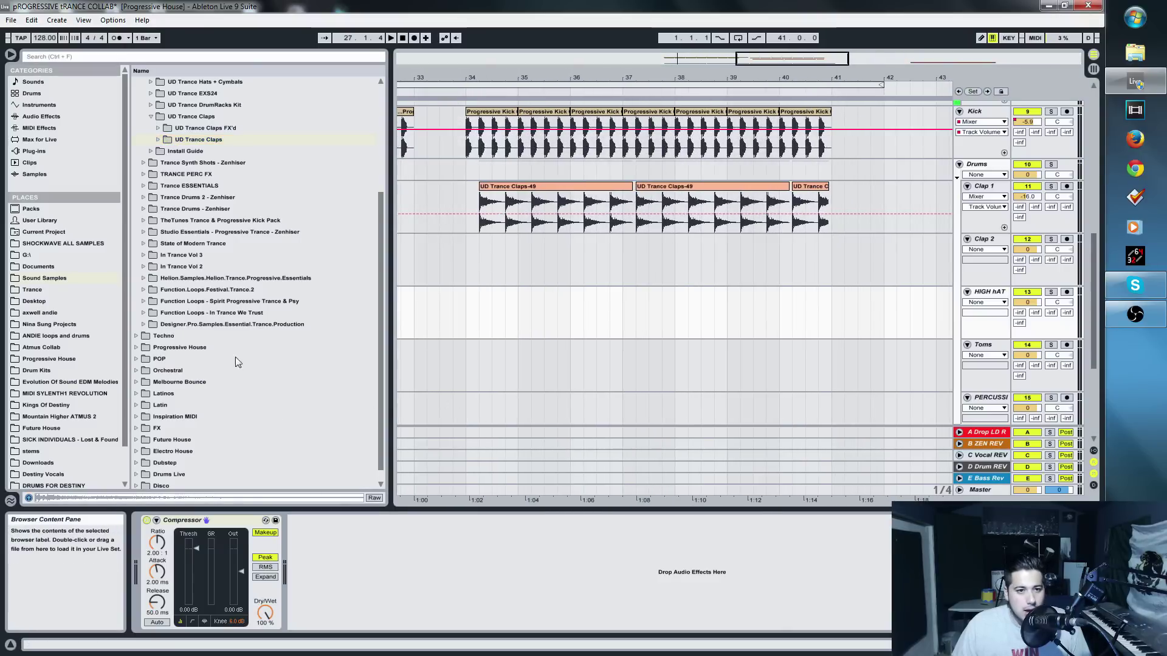
Step: Open the UD Trance Hats folder inside UD Trance Hats + Cymbals in the sample browser
{"action": "scroll", "coordinate": [175, 262], "scroll_direction": "up", "scroll_amount": 4}
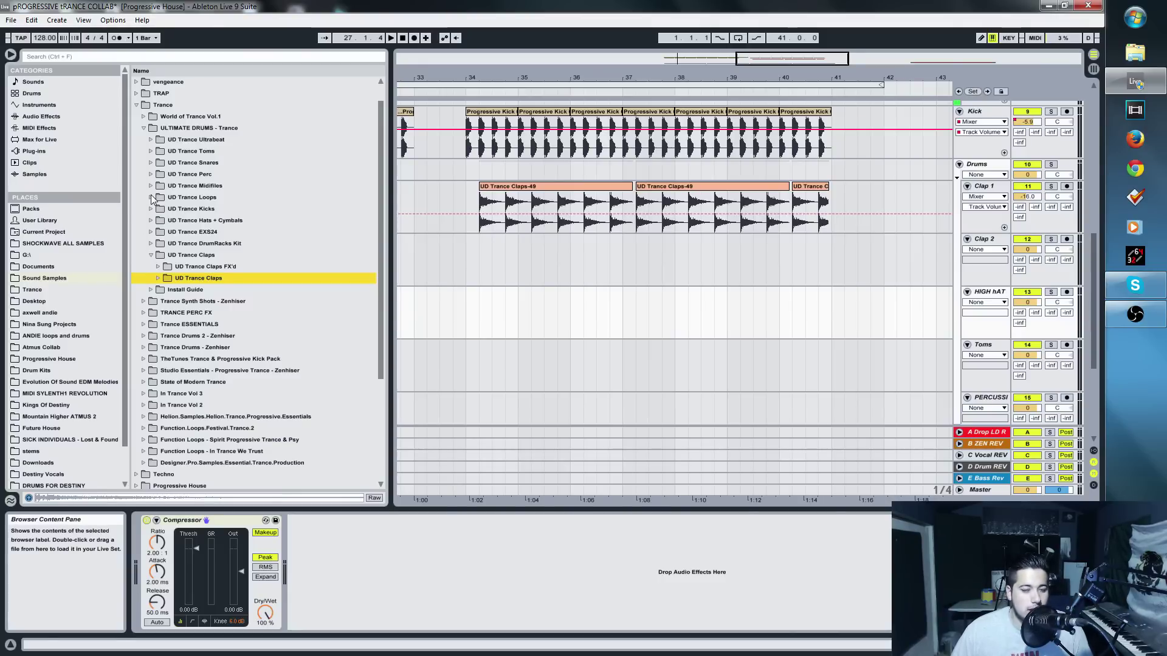
{"action": "left_click", "coordinate": [148, 172]}
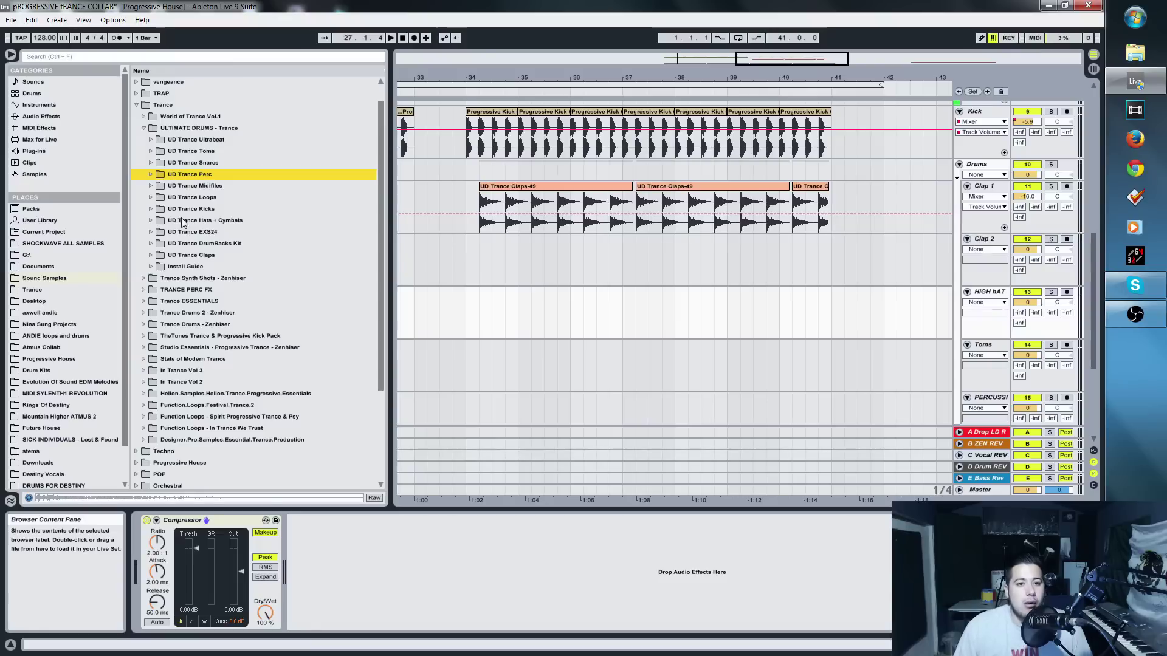
{"action": "left_click", "coordinate": [150, 197]}
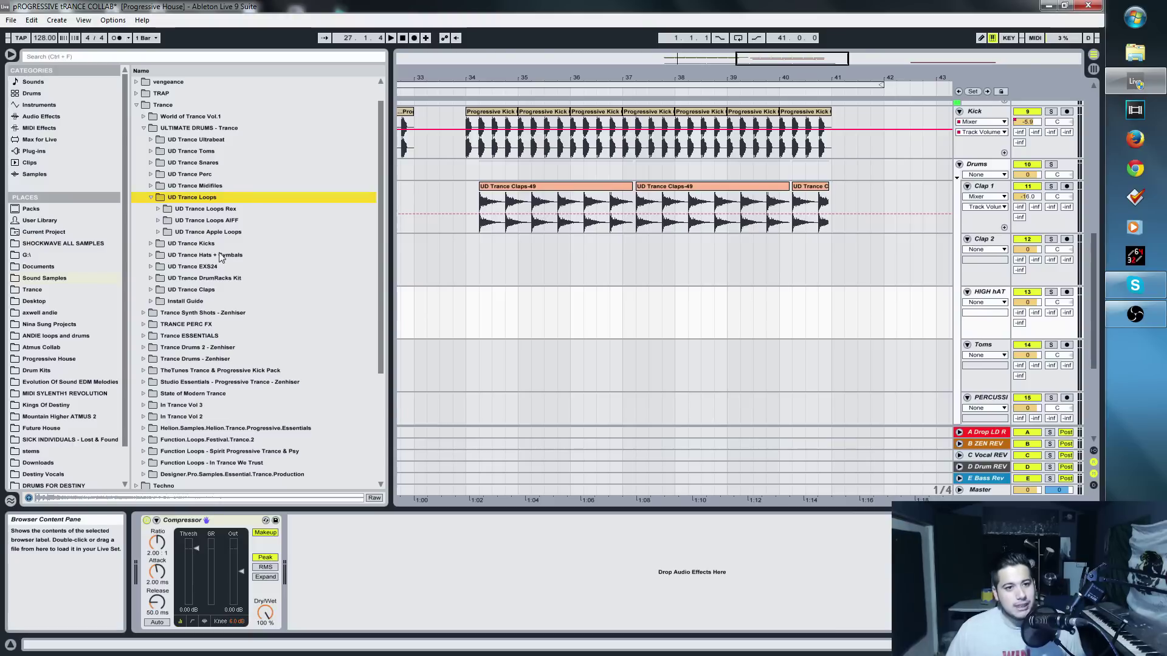
{"action": "left_click", "coordinate": [156, 256]}
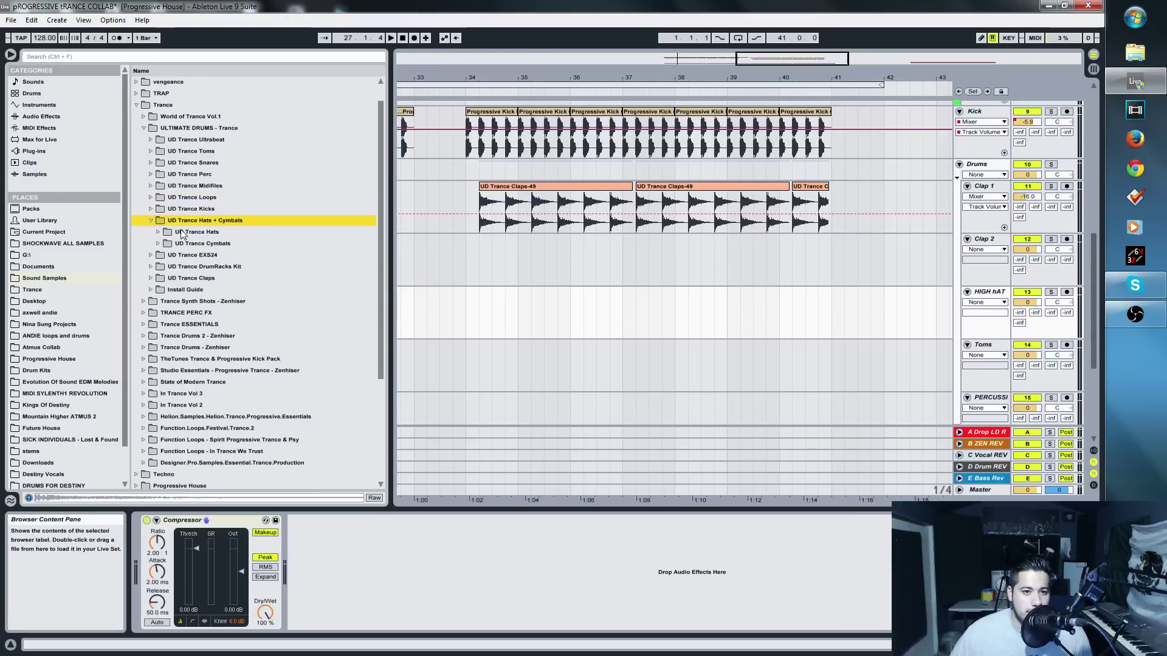
{"action": "left_click", "coordinate": [158, 232]}
{"action": "left_click_drag", "start_coordinate": [782, 60], "coordinate": [782, 82]}
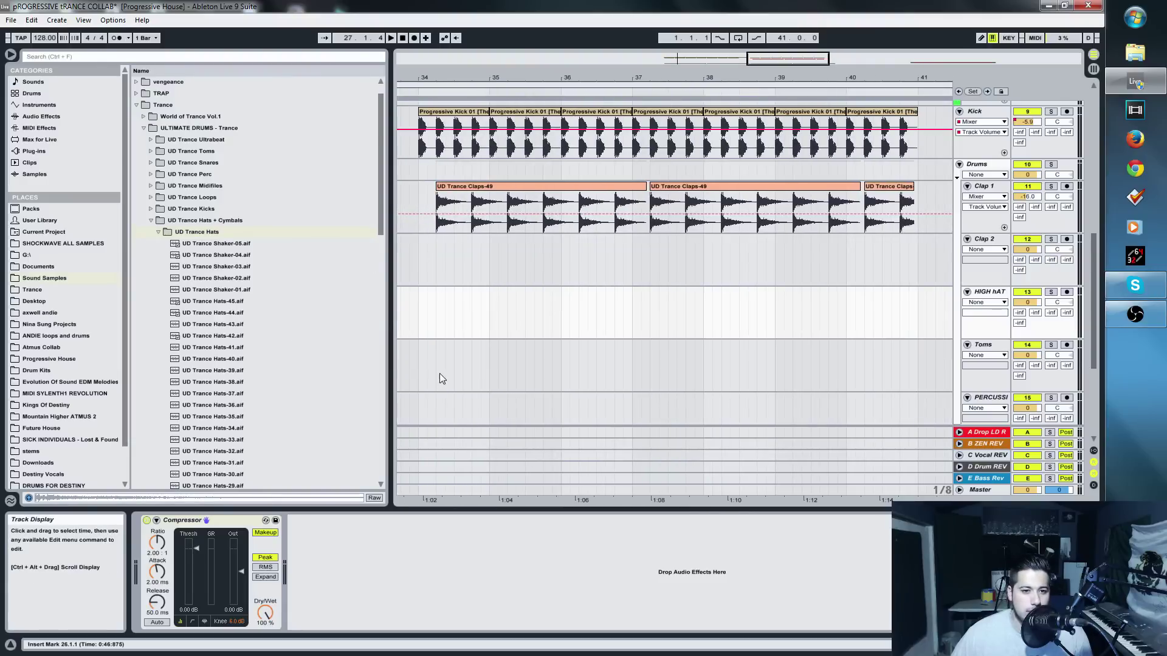
Step: Place UD Trance Hats-45.aif at the start of bar 34 on the HIGH hAT track and duplicate it onto beats 2, 3 and 4
{"action": "left_click", "coordinate": [186, 303]}
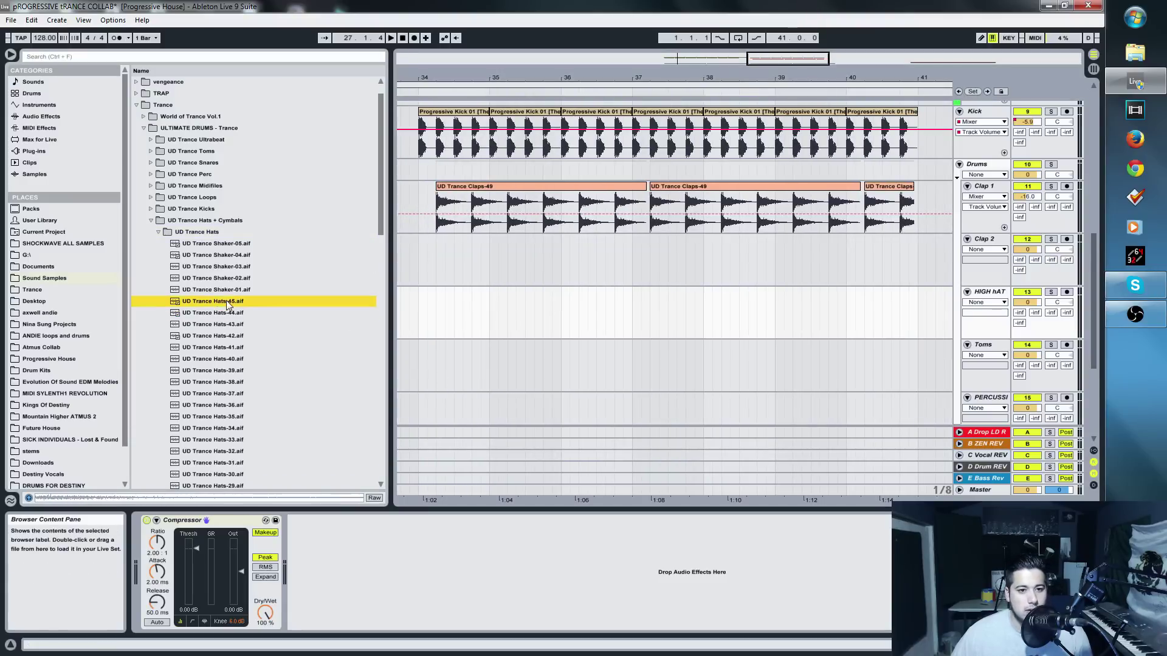
{"action": "left_click_drag", "start_coordinate": [316, 318], "coordinate": [421, 310]}
{"action": "left_click_drag", "start_coordinate": [463, 77], "coordinate": [711, 121]}
{"action": "left_click_drag", "start_coordinate": [620, 316], "coordinate": [569, 328]}
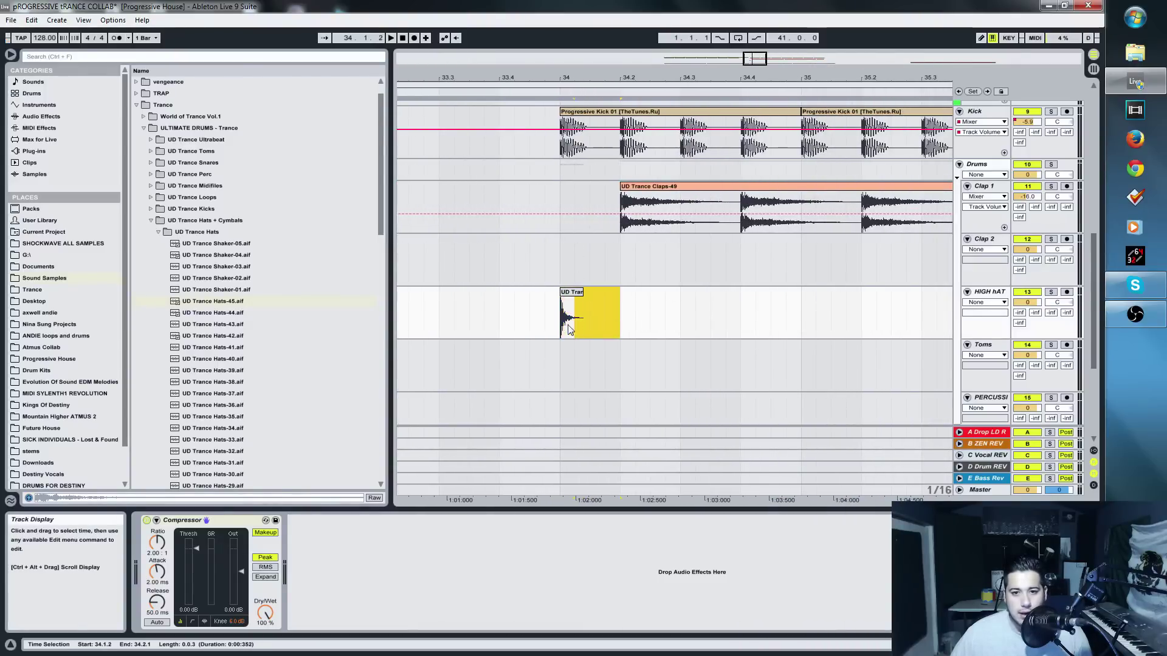
{"action": "key", "text": "ctrl+d"}
{"action": "key", "text": "ctrl+d"}
{"action": "key", "text": "ctrl+d"}
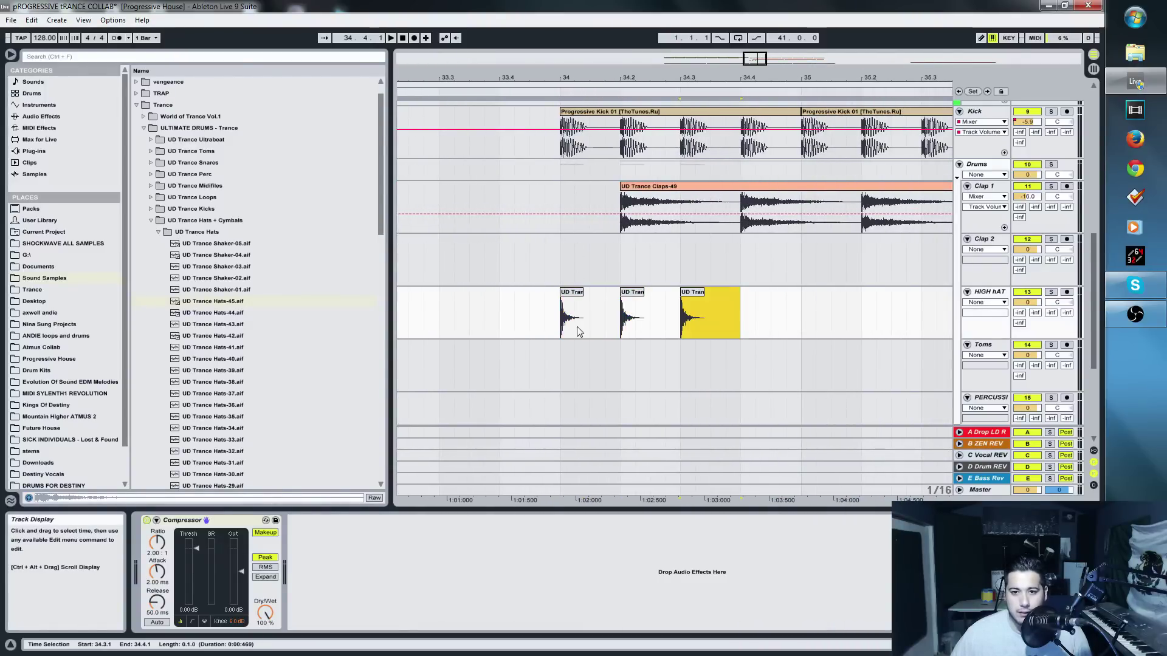
Step: Play the hats from bar 34 and set the HIGH hAT track's volume to -8.4 dB
{"action": "left_click", "coordinate": [562, 328]}
{"action": "key", "text": "space"}
{"action": "key", "text": "space"}
{"action": "left_click_drag", "start_coordinate": [1027, 302], "coordinate": [1027, 323]}
{"action": "key", "text": "space"}
Step: Copy the hat onto the off-beats of beats 1 to 3, and shorten the first off-beat hat to a sixteenth and duplicate it at 34.1.4
{"action": "left_click_drag", "start_coordinate": [570, 292], "coordinate": [723, 305]}
{"action": "left_click", "coordinate": [629, 294]}
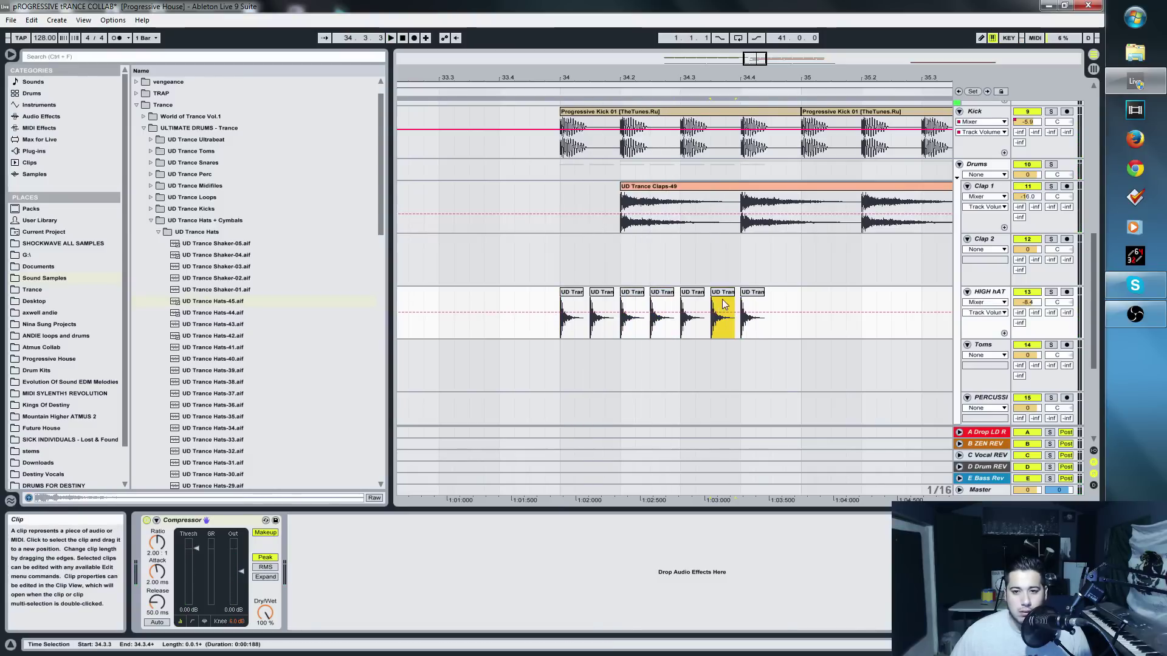
{"action": "mouse_move", "coordinate": [751, 58]}
{"action": "left_mouse_down"}
{"action": "mouse_move", "coordinate": [750, 103]}
{"action": "mouse_move", "coordinate": [751, 72]}
{"action": "left_mouse_up"}
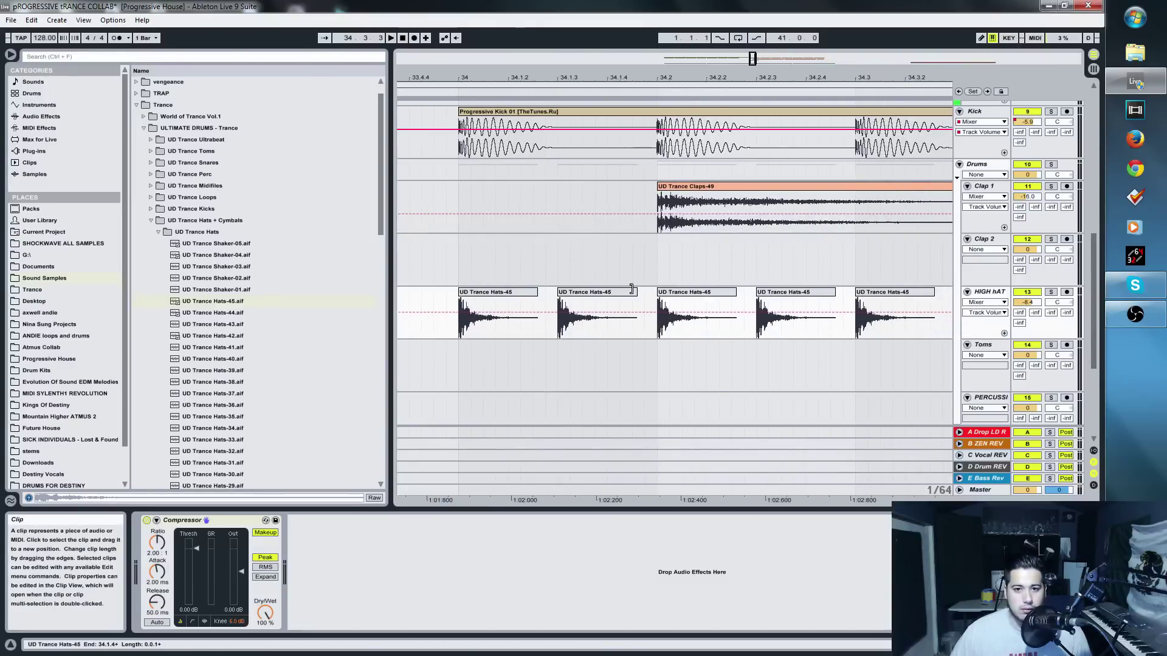
{"action": "left_click", "coordinate": [601, 293]}
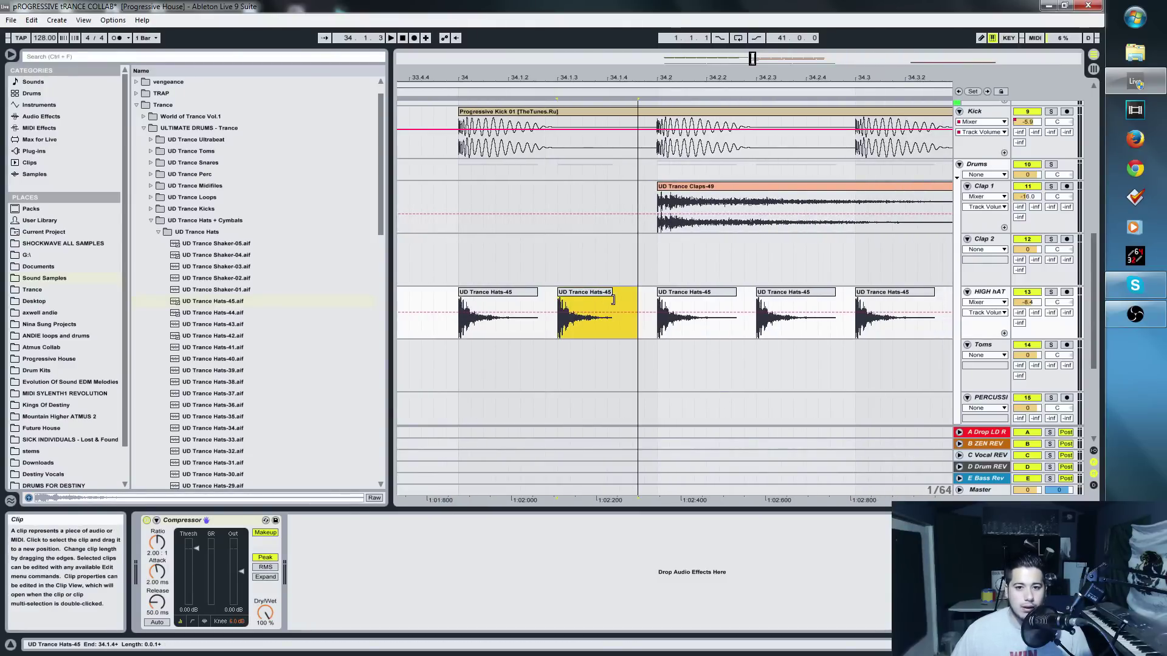
{"action": "left_click_drag", "start_coordinate": [612, 300], "coordinate": [607, 298]}
{"action": "left_click", "coordinate": [588, 294]}
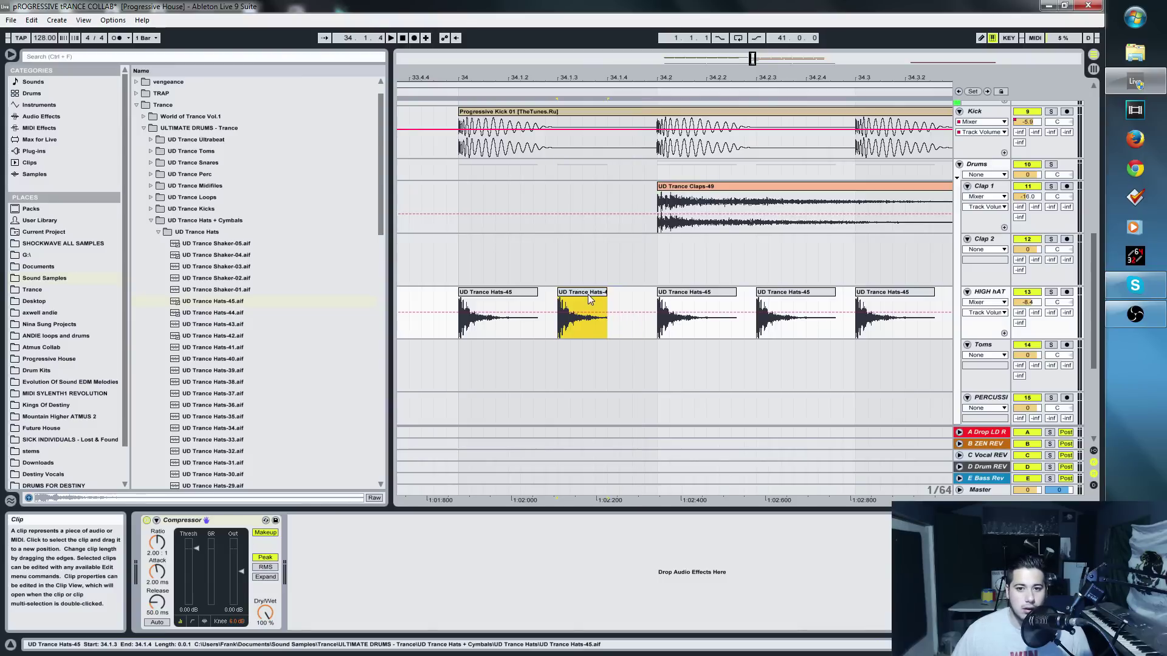
{"action": "key", "text": "ctrl+d"}
Step: Play the hat pattern with the kick and claps from bar 34
{"action": "left_click", "coordinate": [504, 341]}
{"action": "key", "text": "space"}
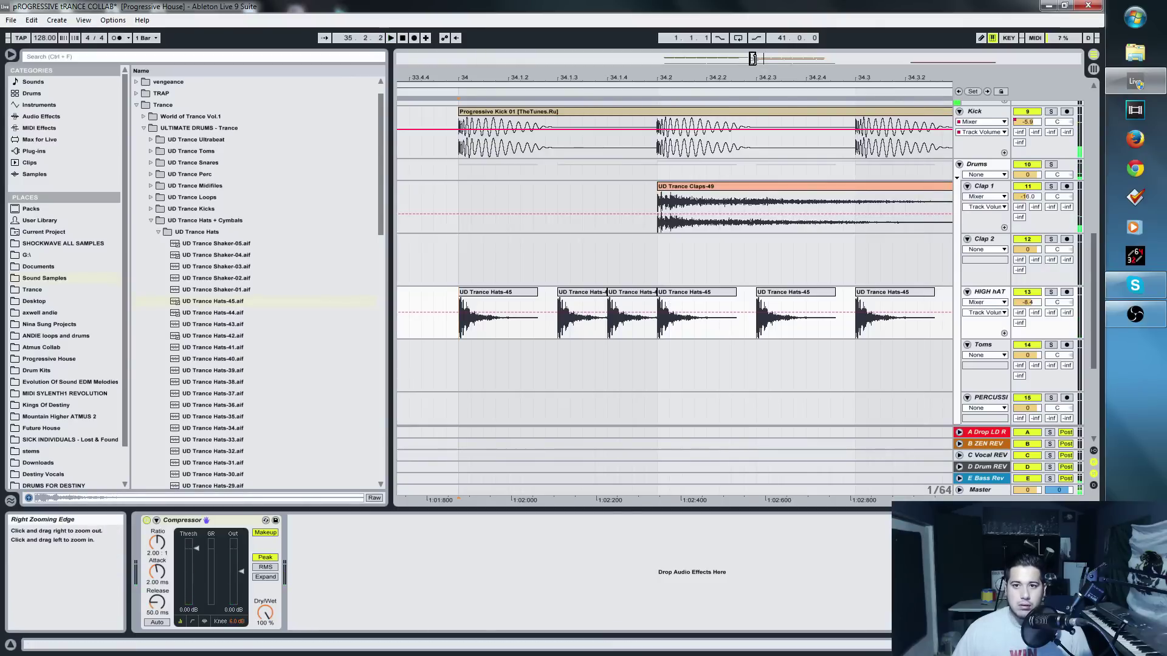
{"action": "left_click_drag", "start_coordinate": [678, 77], "coordinate": [592, 42]}
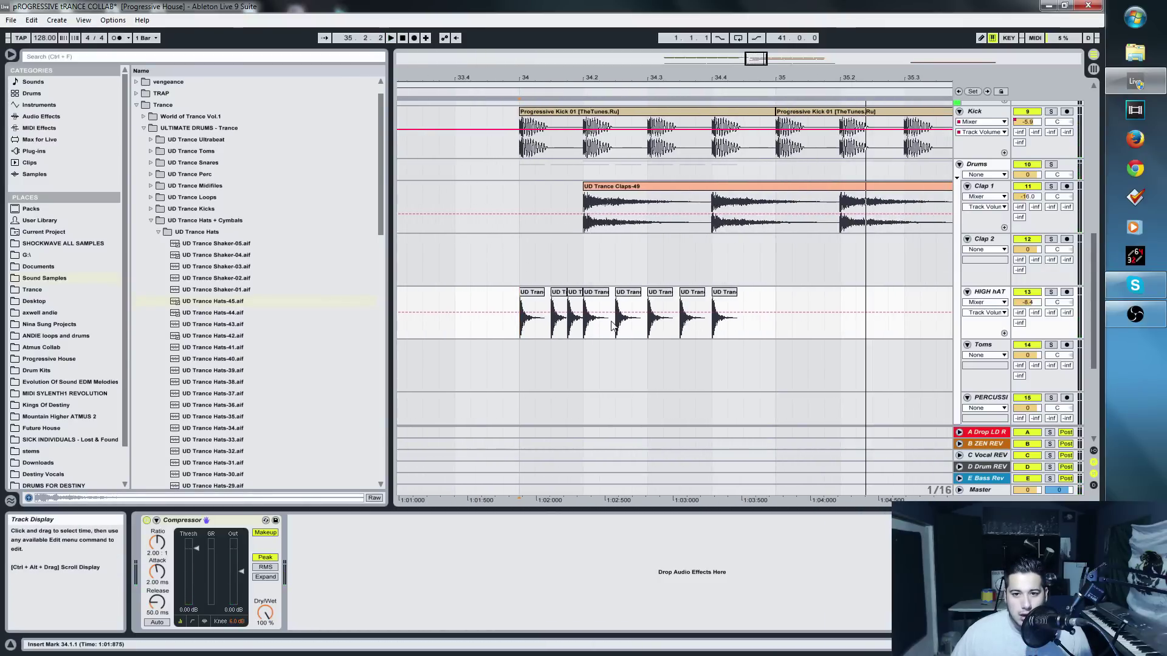
{"action": "left_click", "coordinate": [523, 262]}
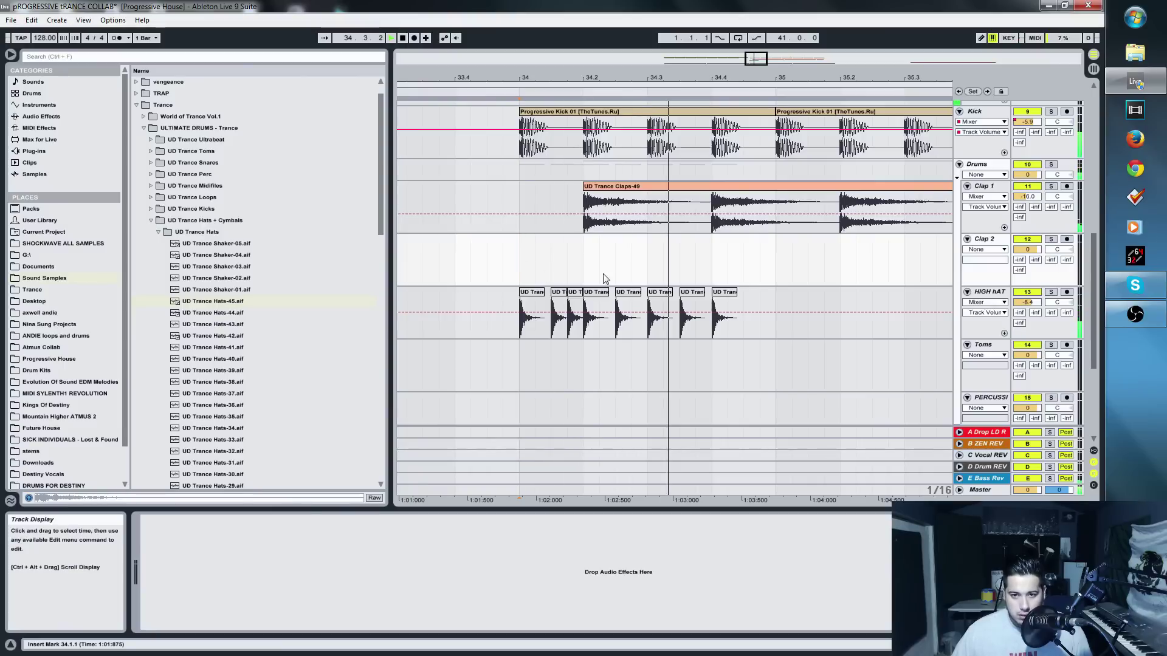
{"action": "key", "text": "space"}
Step: Consolidate the hats in bar 34 on the HIGH hAT track into one one-bar clip
{"action": "mouse_move", "coordinate": [774, 325]}
{"action": "left_mouse_down"}
{"action": "mouse_move", "coordinate": [522, 322]}
{"action": "mouse_move", "coordinate": [758, 327]}
{"action": "left_mouse_up"}
{"action": "left_click", "coordinate": [530, 324]}
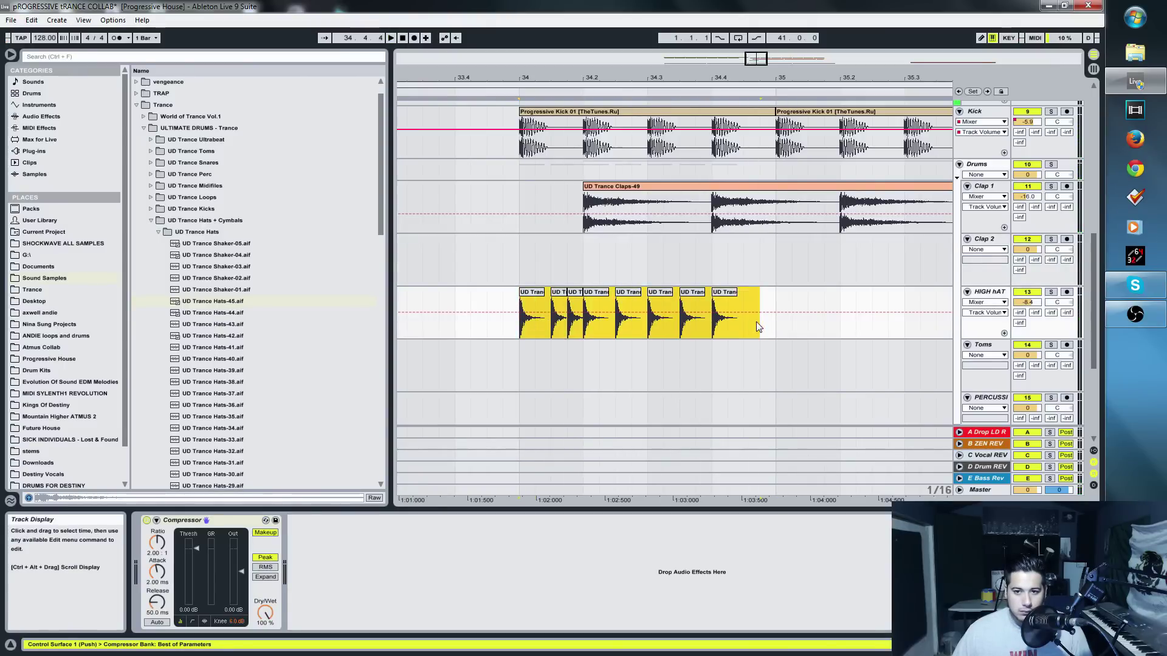
{"action": "key", "text": "ctrl+j"}
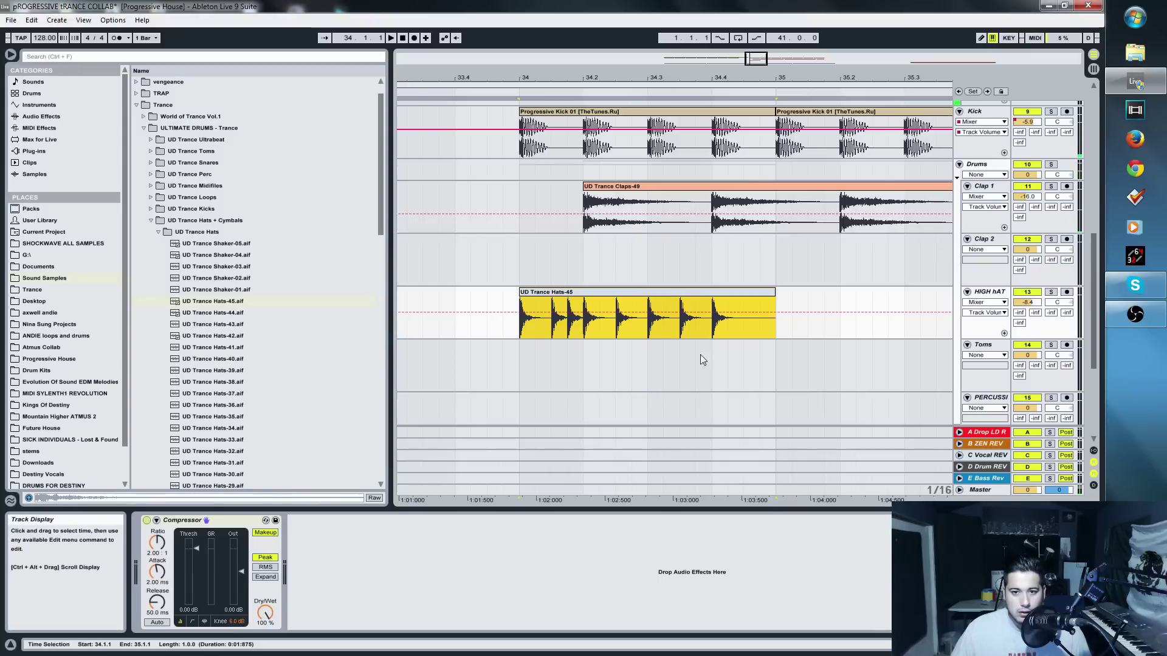
{"action": "left_click", "coordinate": [575, 281]}
{"action": "left_click", "coordinate": [574, 292]}
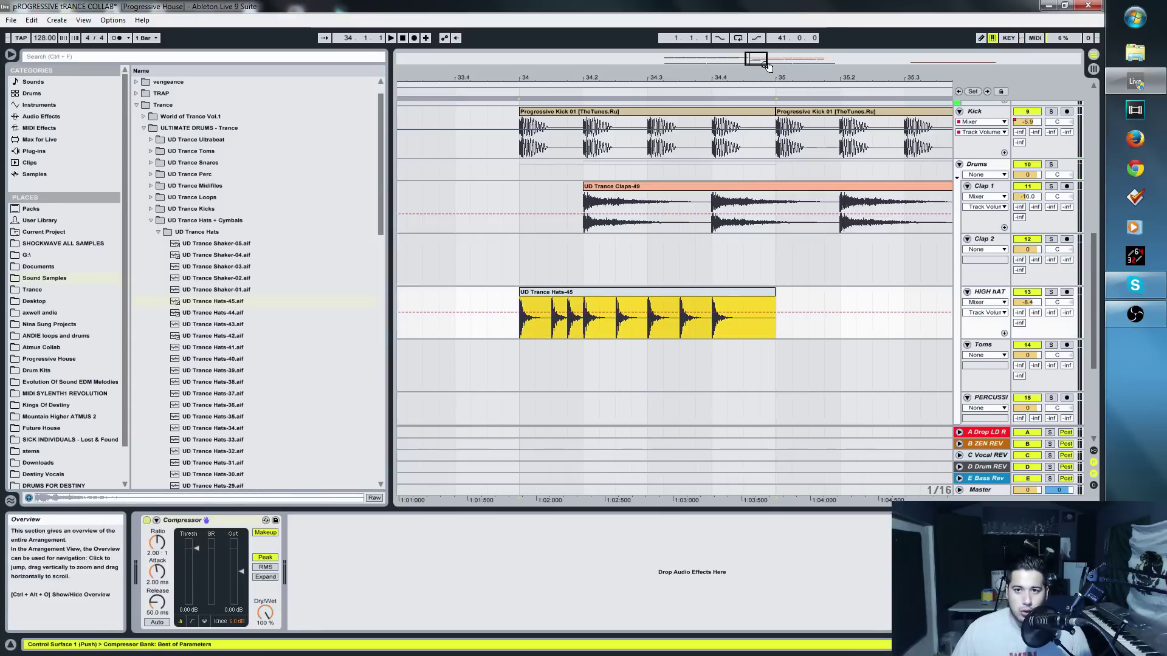
Step: Play the consolidated hat clip with the kick and claps and view its sample details
{"action": "left_click_drag", "start_coordinate": [763, 58], "coordinate": [764, 43]}
{"action": "key", "text": "space"}
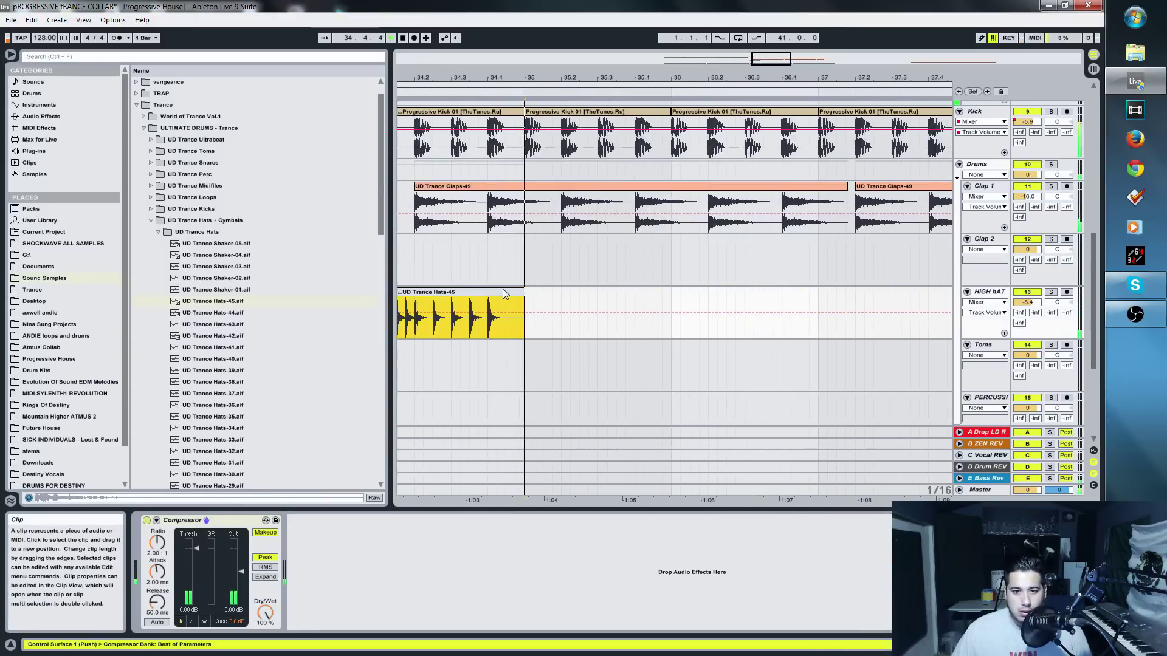
{"action": "left_click", "coordinate": [503, 294]}
{"action": "key", "text": "space"}
{"action": "left_click", "coordinate": [749, 511]}
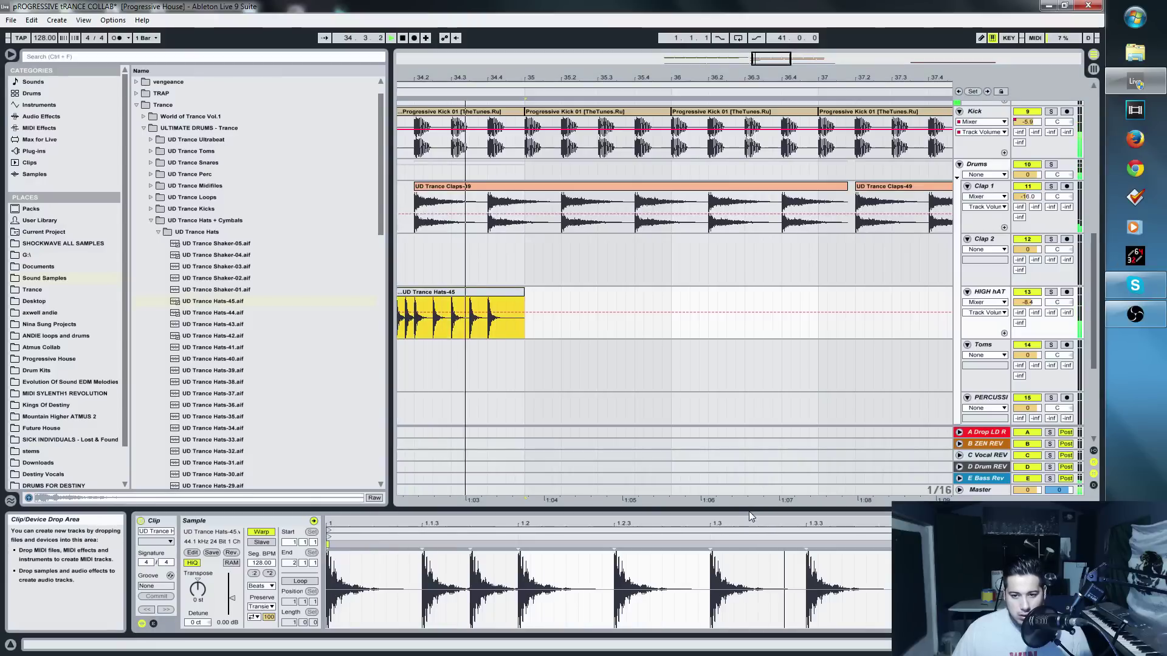
{"action": "key", "text": "space"}
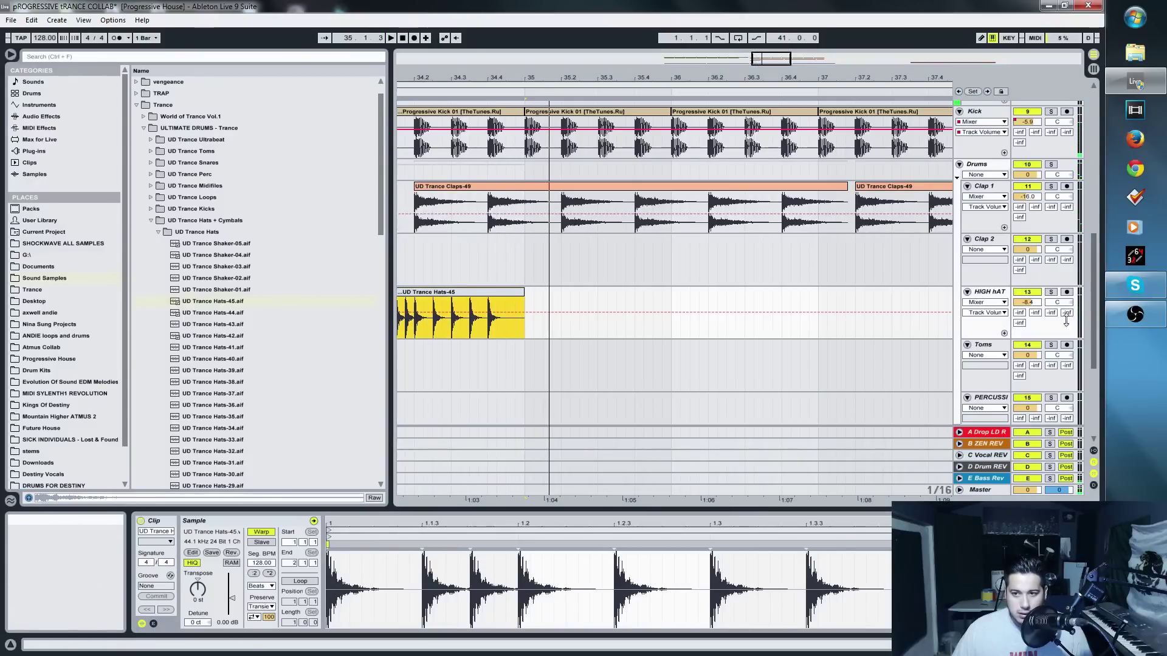
{"action": "left_click", "coordinate": [510, 362]}
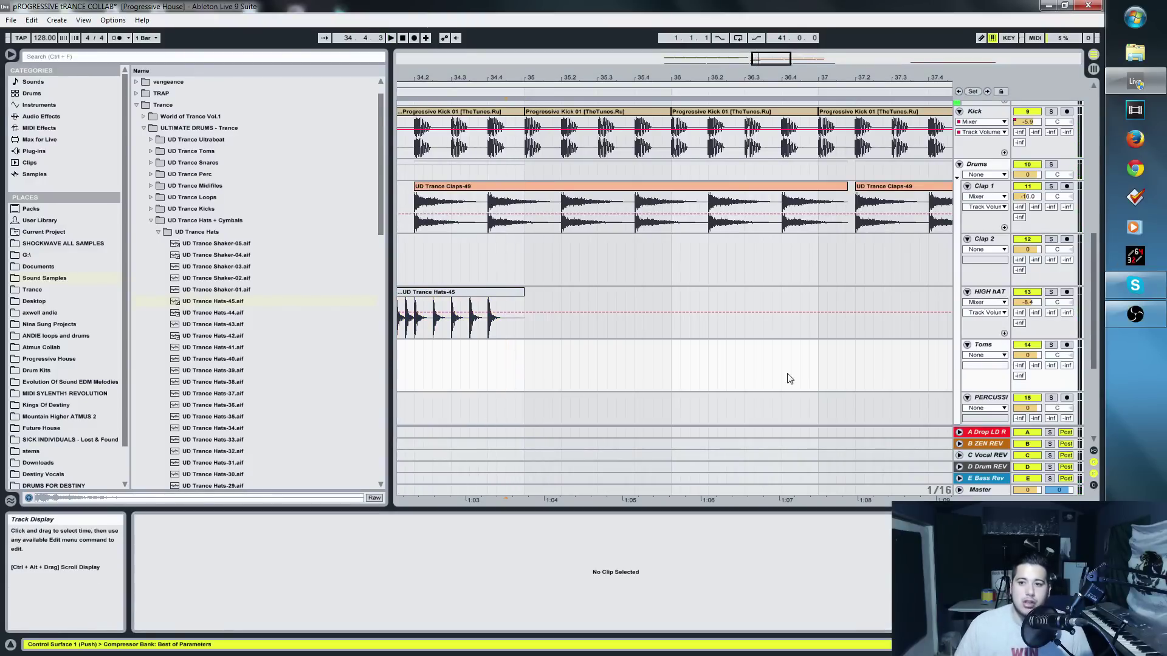
Step: Insert a new audio track below the HIGH hAT track and rename it Hat
{"action": "left_click", "coordinate": [1033, 304]}
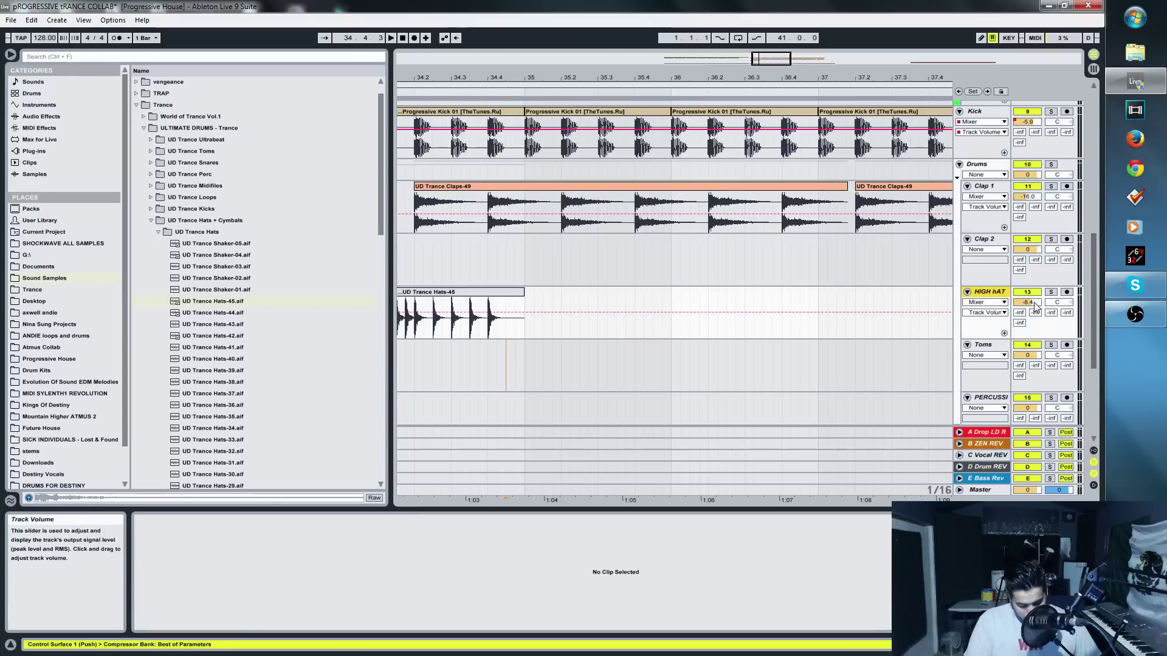
{"action": "key", "text": "ctrl+t"}
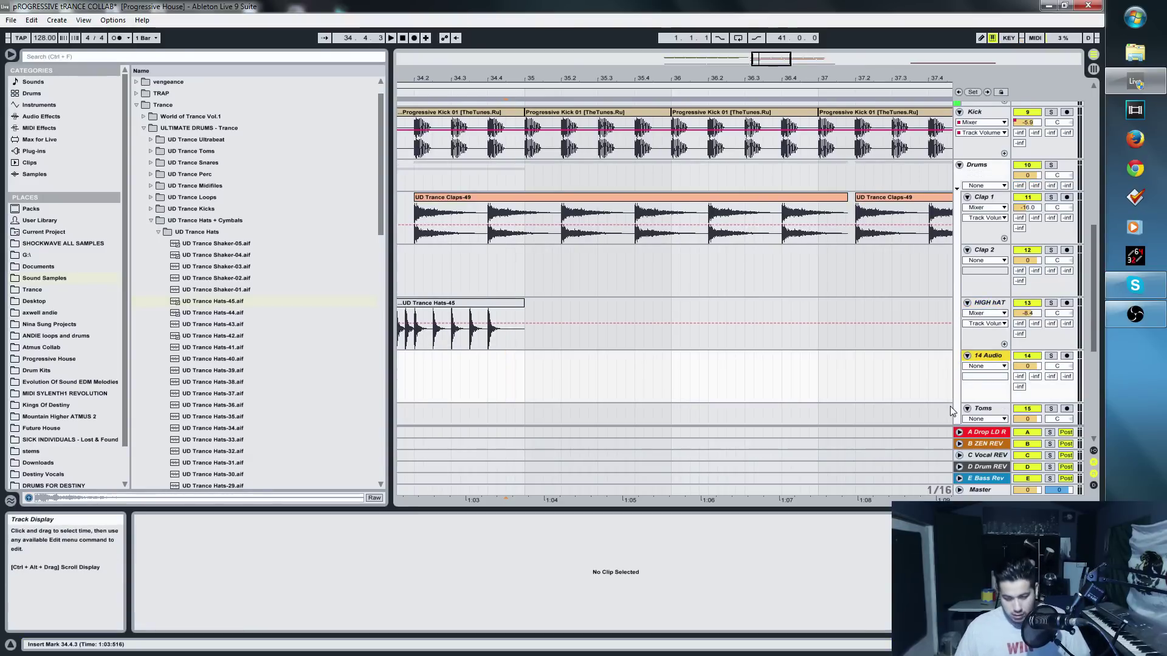
{"action": "key", "text": "ctrl+t"}
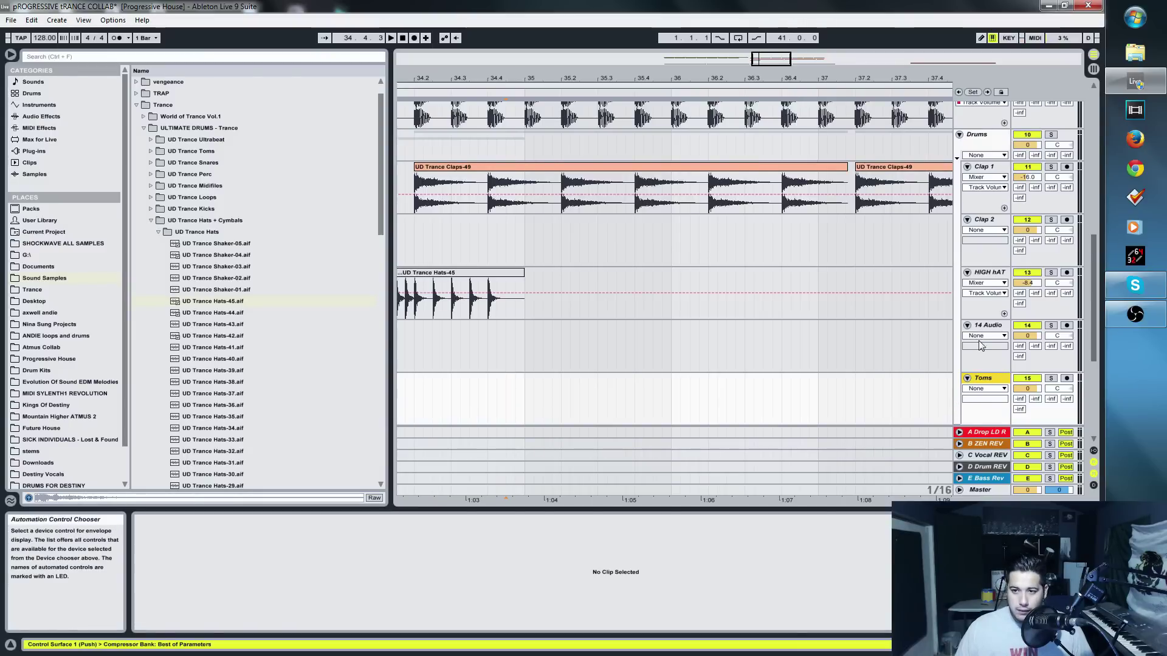
{"action": "left_click", "coordinate": [994, 329]}
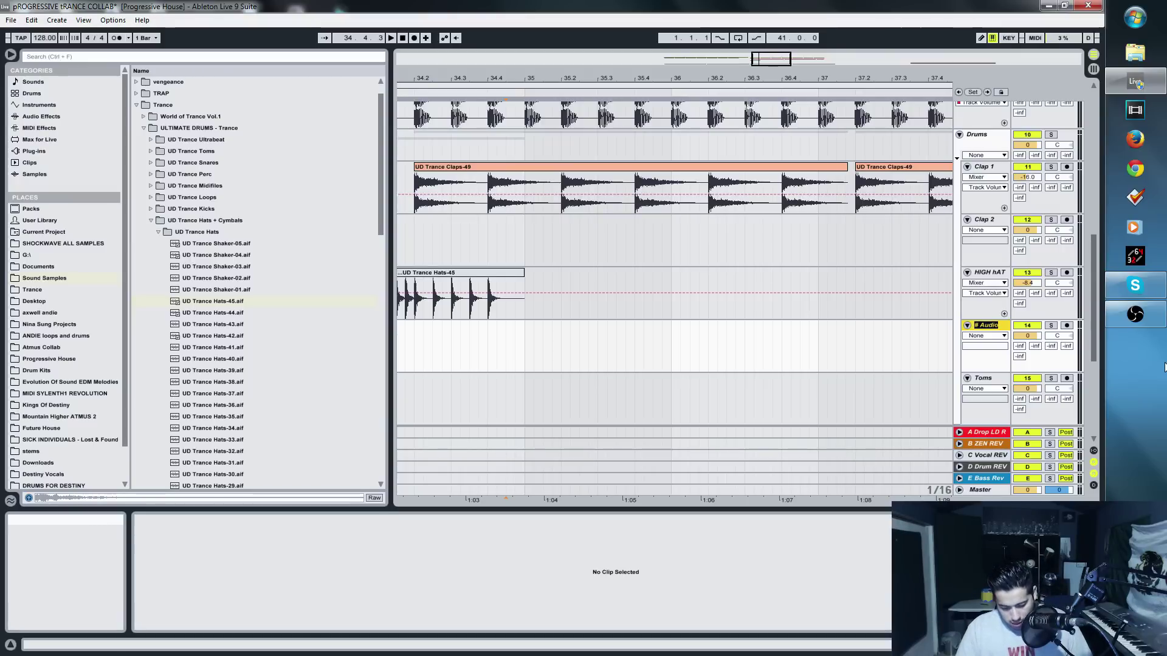
Step: Audition the UD Trance Hats samples in order, ending at UD Trance Hats-15.aif
{"action": "left_click", "coordinate": [238, 325]}
{"action": "left_click", "coordinate": [234, 337]}
{"action": "scroll", "coordinate": [249, 341], "scroll_direction": "down", "scroll_amount": 4}
{"action": "left_click", "coordinate": [249, 340]}
{"action": "scroll", "coordinate": [250, 341], "scroll_direction": "down", "scroll_amount": 1}
{"action": "left_click", "coordinate": [250, 340]}
{"action": "scroll", "coordinate": [250, 341], "scroll_direction": "down", "scroll_amount": 2}
{"action": "left_click", "coordinate": [250, 340]}
{"action": "scroll", "coordinate": [249, 341], "scroll_direction": "down", "scroll_amount": 3}
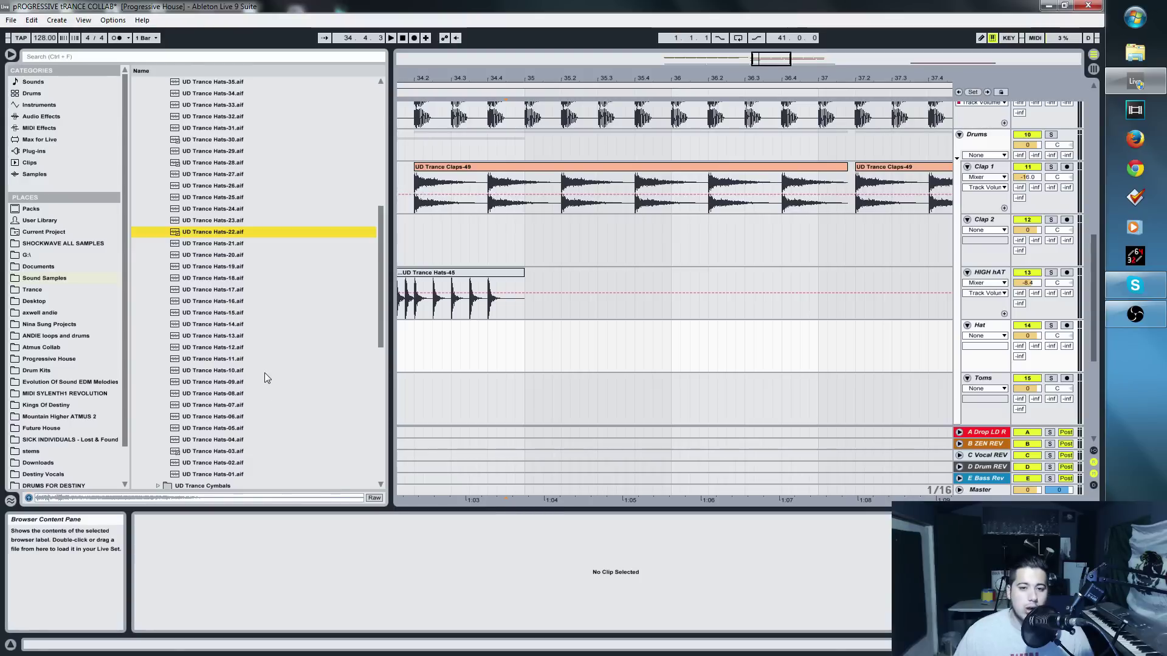
{"action": "key", "text": "Down"}
{"action": "key", "text": "Down"}
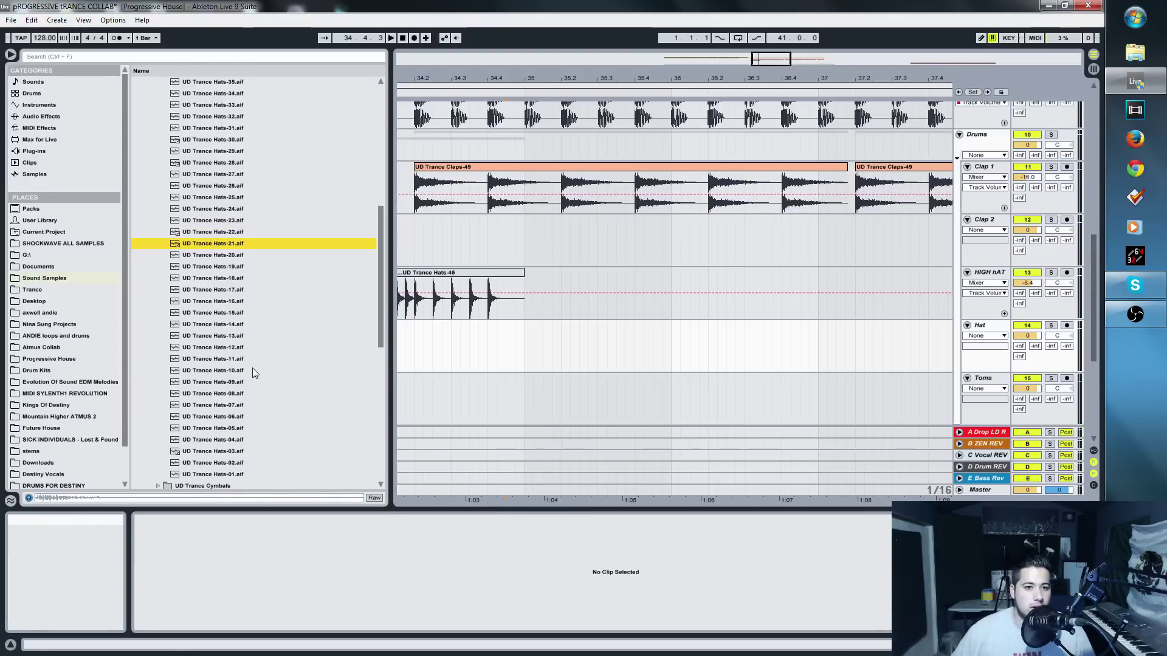
{"action": "key", "text": "Down"}
{"action": "key", "text": "Down"}
{"action": "key", "text": "Down"}
{"action": "key", "text": "Down"}
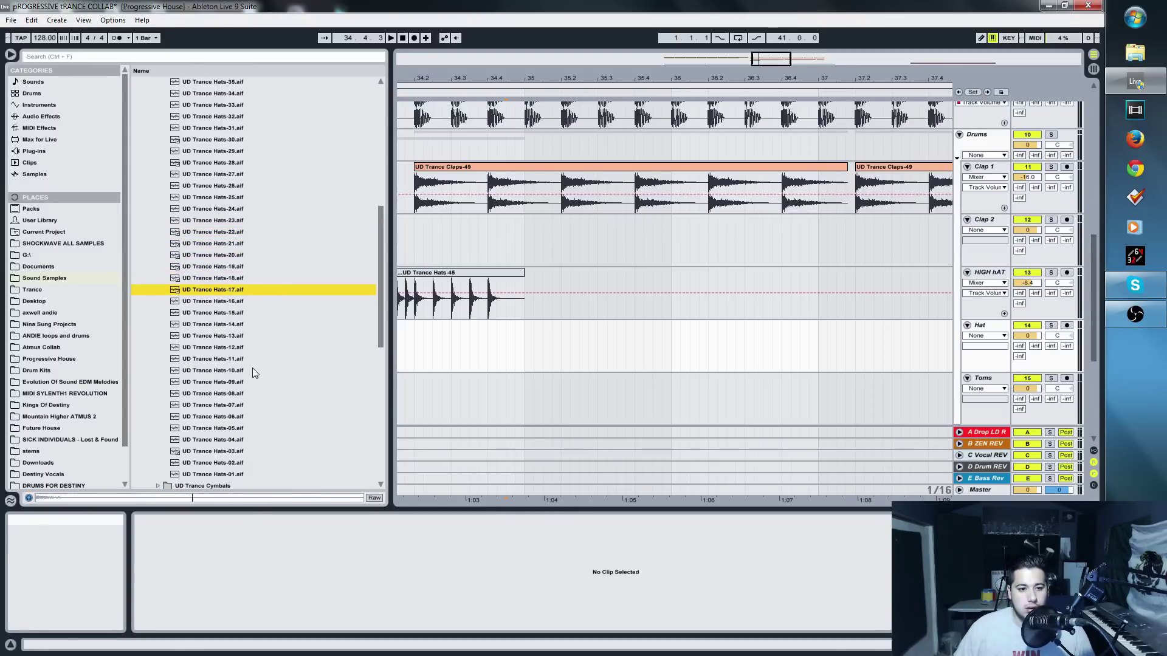
{"action": "key", "text": "Down"}
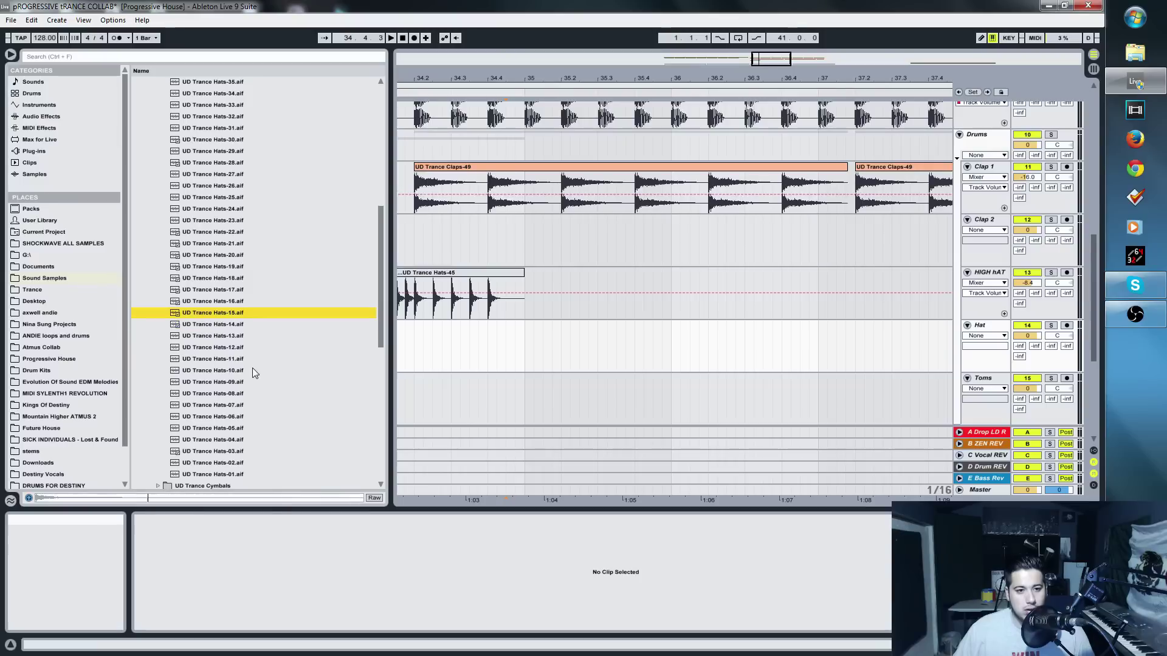
Step: Place UD Trance Hats-15.aif on beat 34.4 of the Hat track, lower the track volume to -6.9, and play it back
{"action": "left_click_drag", "start_coordinate": [202, 317], "coordinate": [488, 358]}
{"action": "left_click", "coordinate": [451, 336]}
{"action": "key", "text": "space"}
{"action": "mouse_move", "coordinate": [1033, 338]}
{"action": "left_mouse_down"}
{"action": "mouse_move", "coordinate": [1033, 352]}
{"action": "mouse_move", "coordinate": [1027, 344]}
{"action": "left_mouse_up"}
{"action": "left_click_drag", "start_coordinate": [771, 61], "coordinate": [760, 59]}
{"action": "key", "text": "space"}
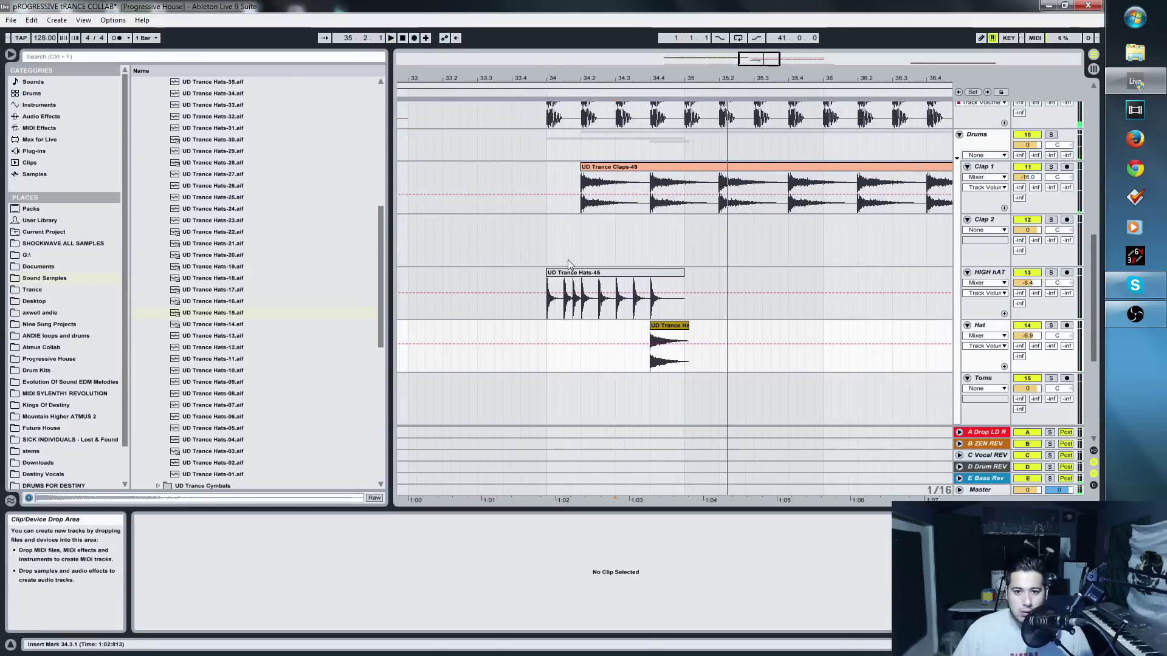
Step: Play the drums from just before bar 34 and lower the Hat track's volume to -19.9
{"action": "left_click", "coordinate": [503, 188]}
{"action": "key", "text": "space"}
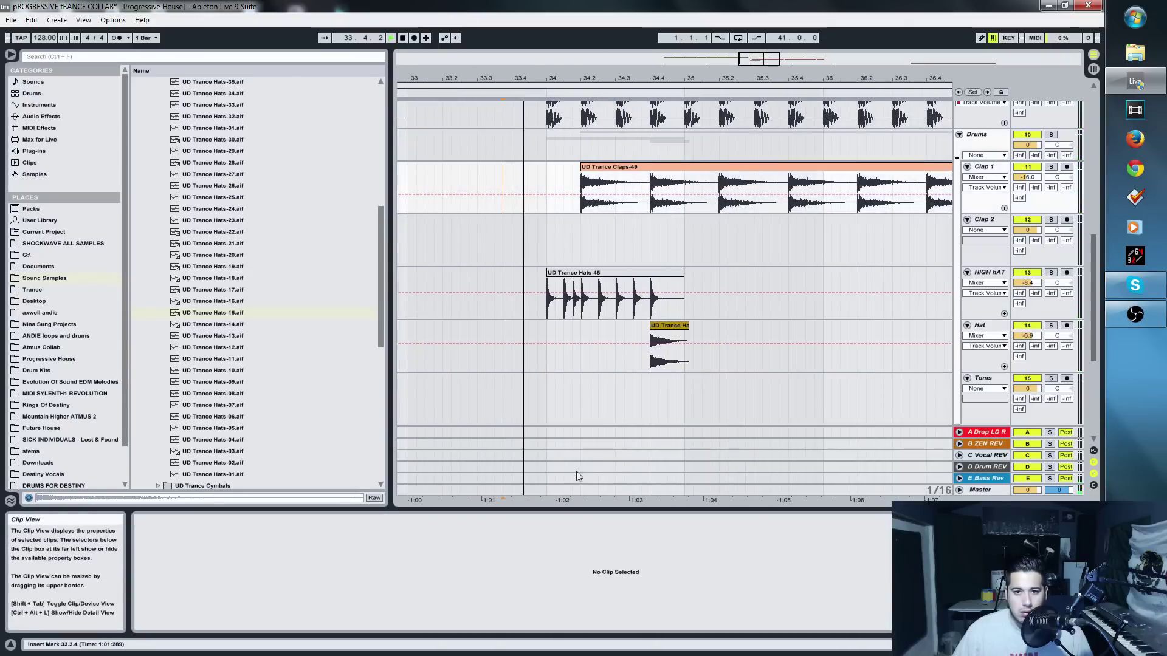
{"action": "left_click_drag", "start_coordinate": [1027, 335], "coordinate": [1027, 352]}
{"action": "key", "text": "space"}
Step: Duplicate bar 34 of the HIGH hAT and Hat tracks six times so both patterns run through bar 40
{"action": "left_click_drag", "start_coordinate": [680, 341], "coordinate": [668, 339]}
{"action": "left_click", "coordinate": [680, 344]}
{"action": "left_click", "coordinate": [550, 308], "text": "shift"}
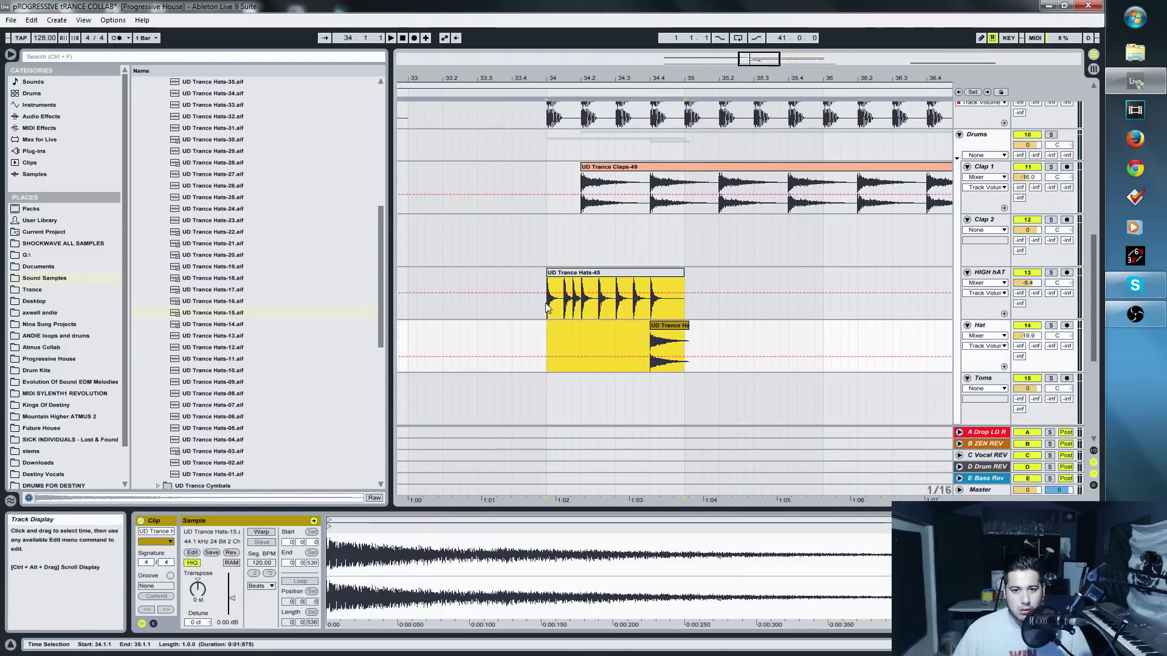
{"action": "key", "text": "ctrl+d"}
{"action": "key", "text": "ctrl+d"}
{"action": "key", "text": "ctrl+d"}
{"action": "key", "text": "ctrl+d"}
{"action": "key", "text": "ctrl+d"}
{"action": "key", "text": "ctrl+d"}
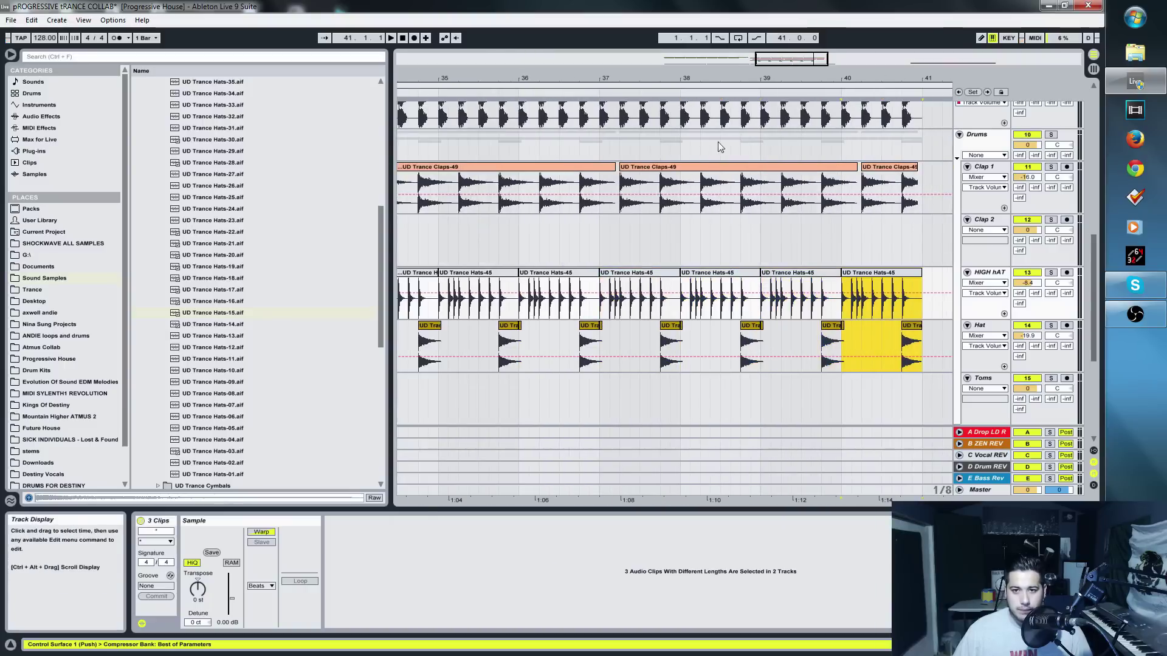
Step: Play the arrangement from beat 32.4 and examine the repeated hats against the claps and bass
{"action": "left_click_drag", "start_coordinate": [803, 62], "coordinate": [803, 31]}
{"action": "left_click", "coordinate": [513, 137]}
{"action": "key", "text": "space"}
{"action": "key", "text": "space"}
{"action": "scroll", "coordinate": [668, 303], "scroll_direction": "down", "scroll_amount": 5}
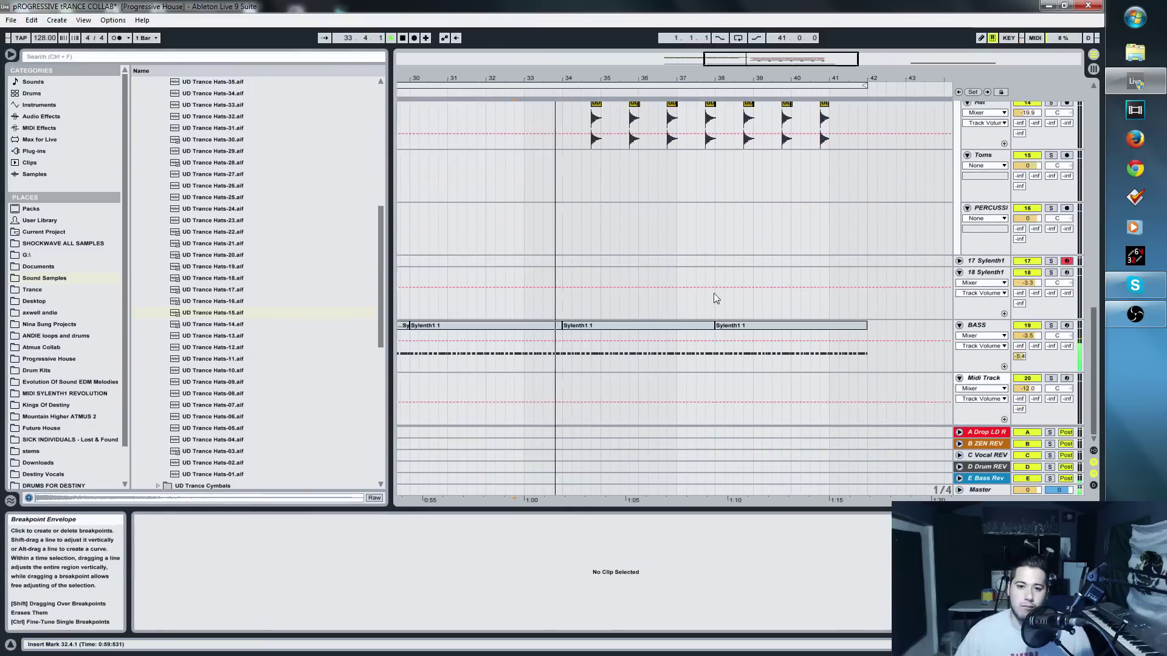
{"action": "scroll", "coordinate": [711, 280], "scroll_direction": "up", "scroll_amount": 3}
{"action": "scroll", "coordinate": [723, 274], "scroll_direction": "up", "scroll_amount": 3}
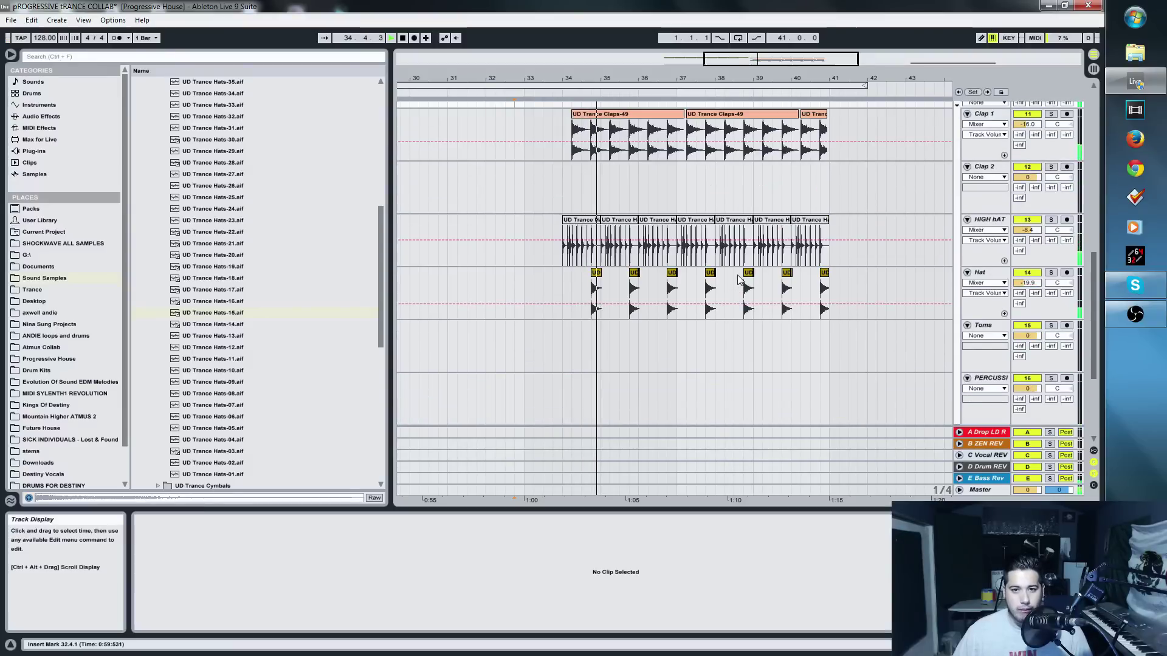
{"action": "left_click_drag", "start_coordinate": [755, 59], "coordinate": [818, 217]}
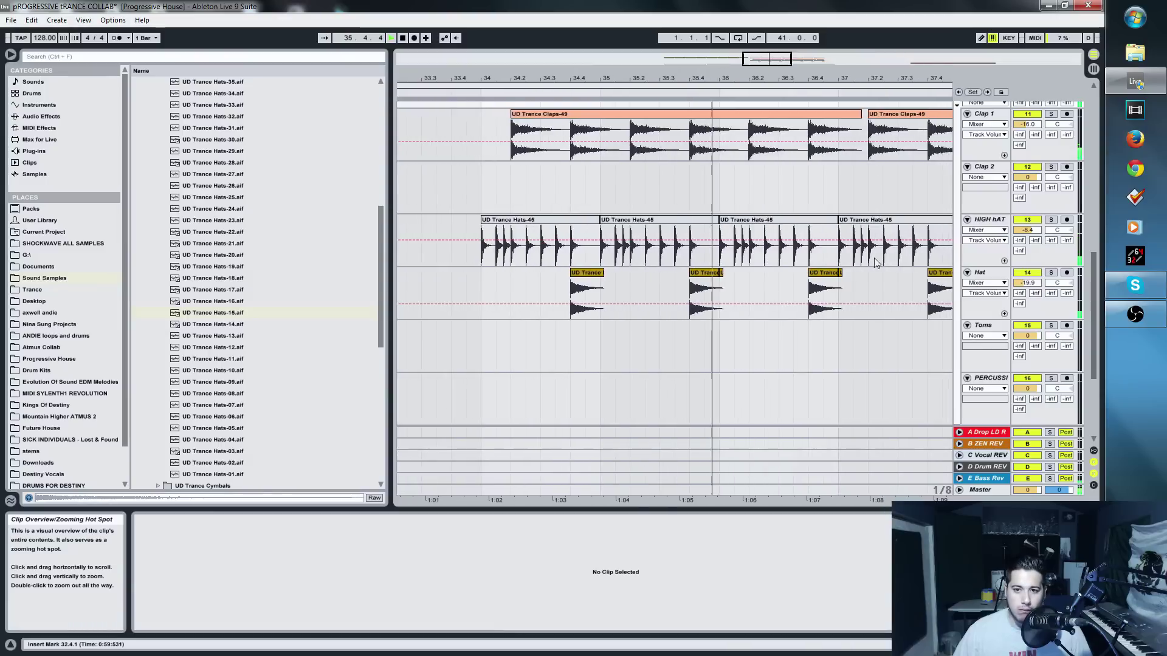
{"action": "left_click", "coordinate": [839, 273]}
{"action": "left_click_drag", "start_coordinate": [840, 78], "coordinate": [674, 13]}
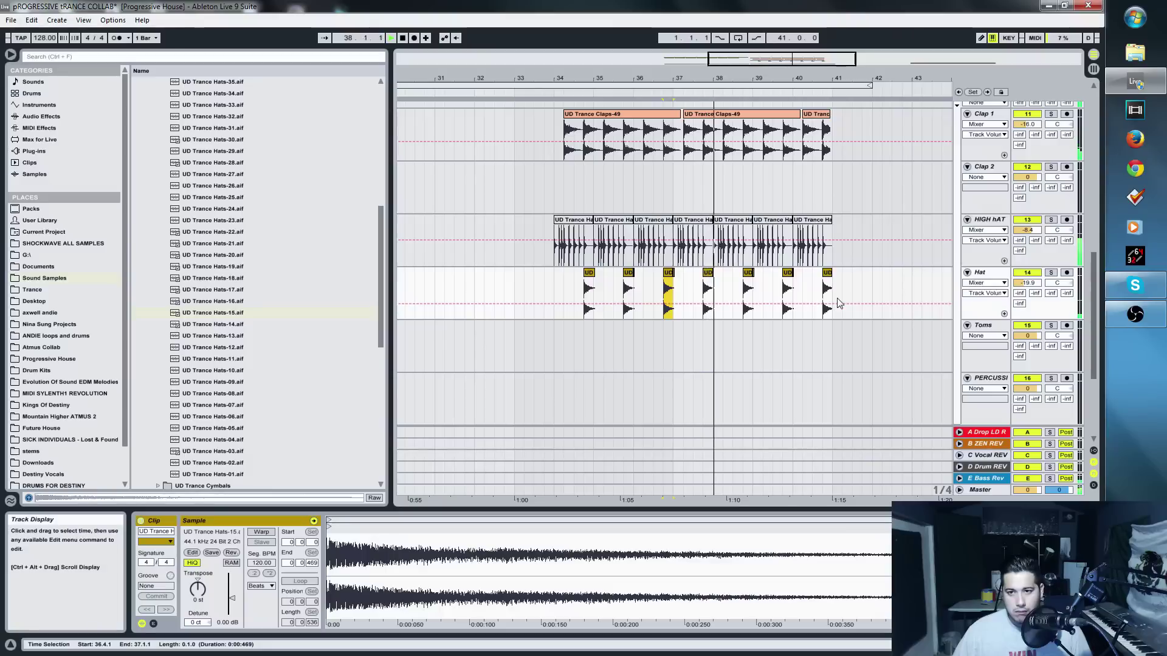
Step: Consolidate the clips from bar 34 to 41 on the HIGH hAT and Hat tracks into one clip per track
{"action": "left_click_drag", "start_coordinate": [838, 302], "coordinate": [554, 240]}
{"action": "key", "text": "space"}
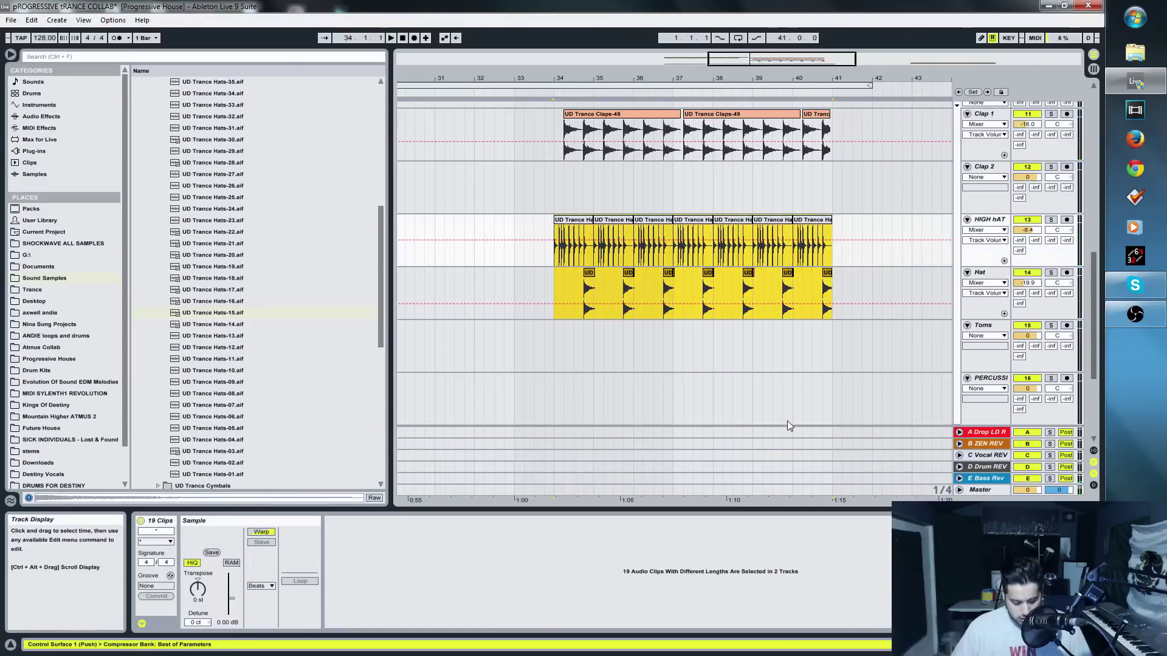
{"action": "key", "text": "ctrl+j"}
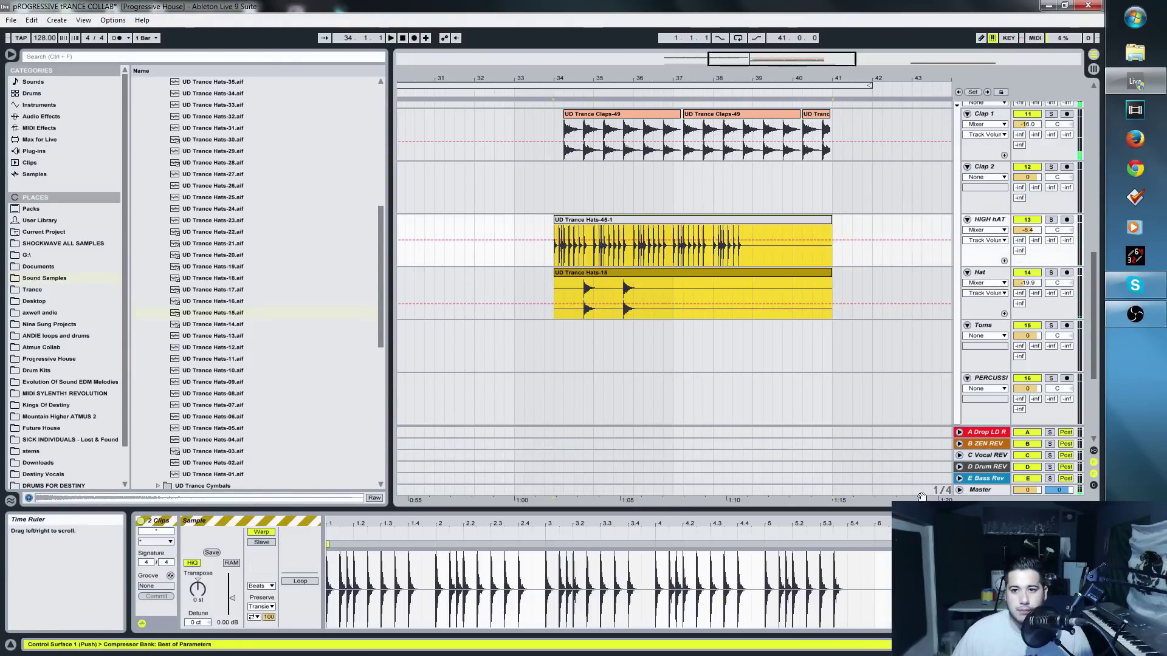
{"action": "mouse_move", "coordinate": [781, 79]}
{"action": "left_mouse_down"}
{"action": "mouse_move", "coordinate": [779, 101]}
{"action": "mouse_move", "coordinate": [623, 97]}
{"action": "mouse_move", "coordinate": [877, 122]}
{"action": "left_mouse_up"}
{"action": "left_click", "coordinate": [990, 230]}
{"action": "left_click", "coordinate": [1001, 226]}
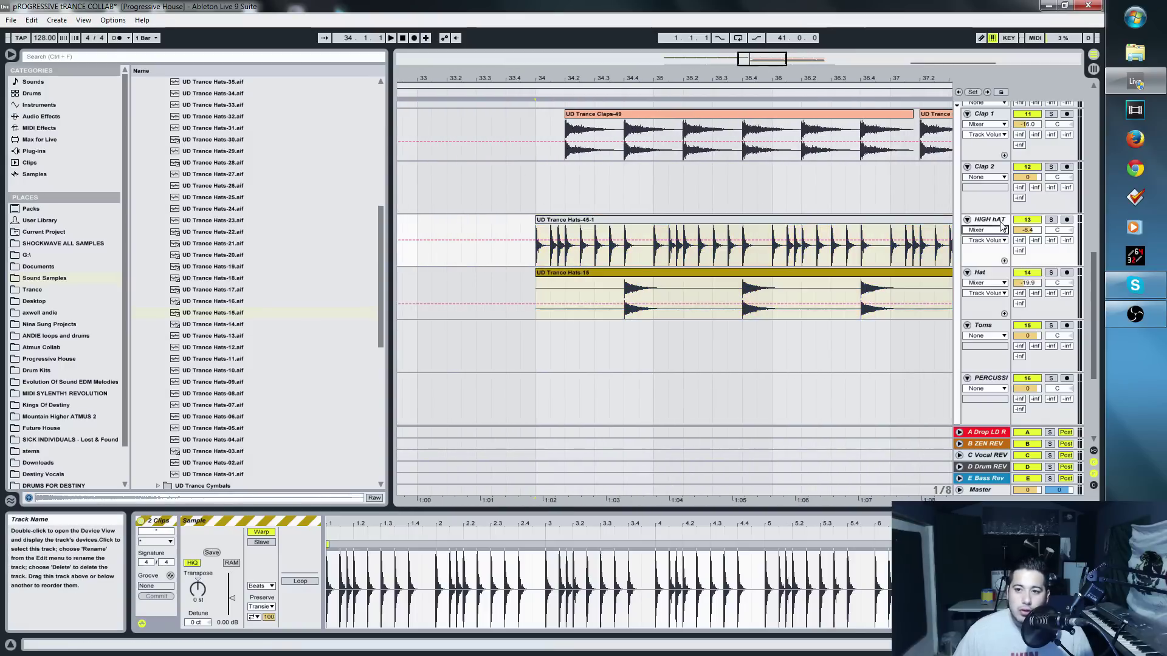
{"action": "left_click", "coordinate": [1000, 223]}
{"action": "scroll", "coordinate": [986, 323], "scroll_direction": "down", "scroll_amount": 3}
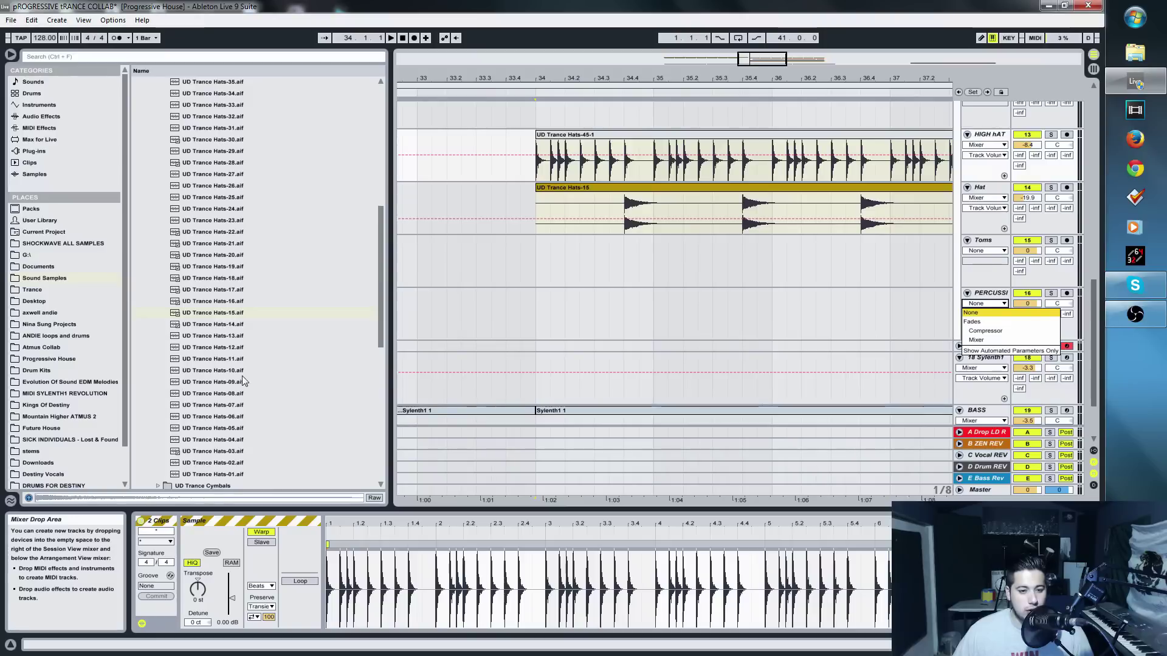
{"action": "left_click", "coordinate": [381, 305]}
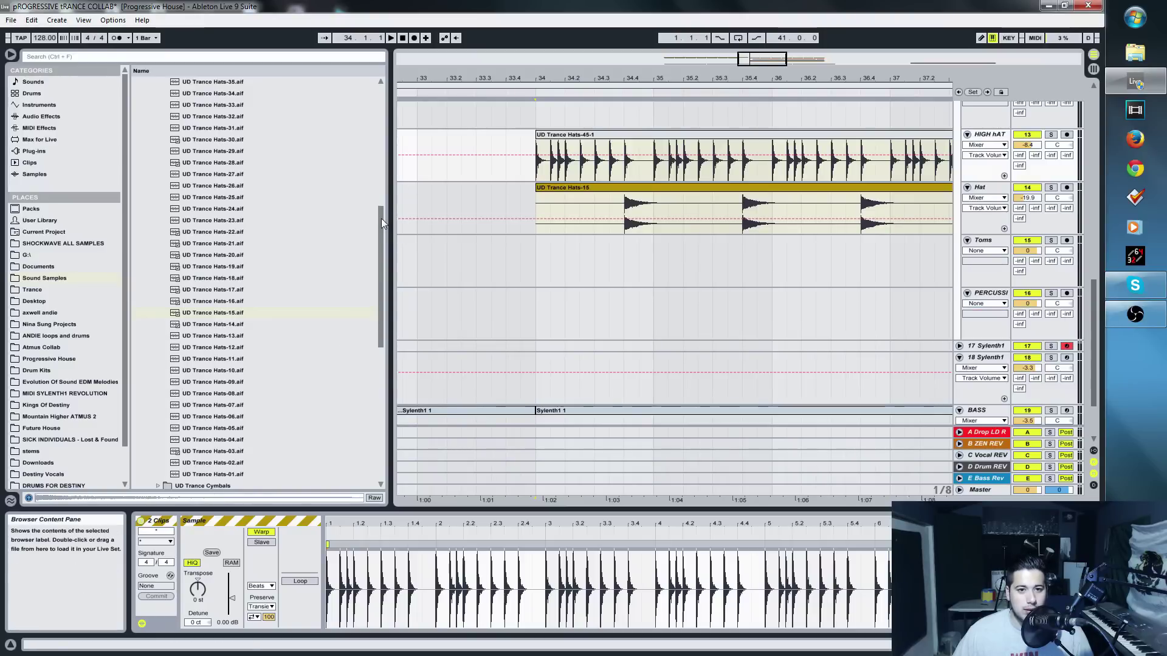
Step: Collapse the UD Trance Hats + Cymbals and ULTIMATE DRUMS - Trance folders and search the sound samples for RIDE
{"action": "left_click_drag", "start_coordinate": [381, 217], "coordinate": [394, 105]}
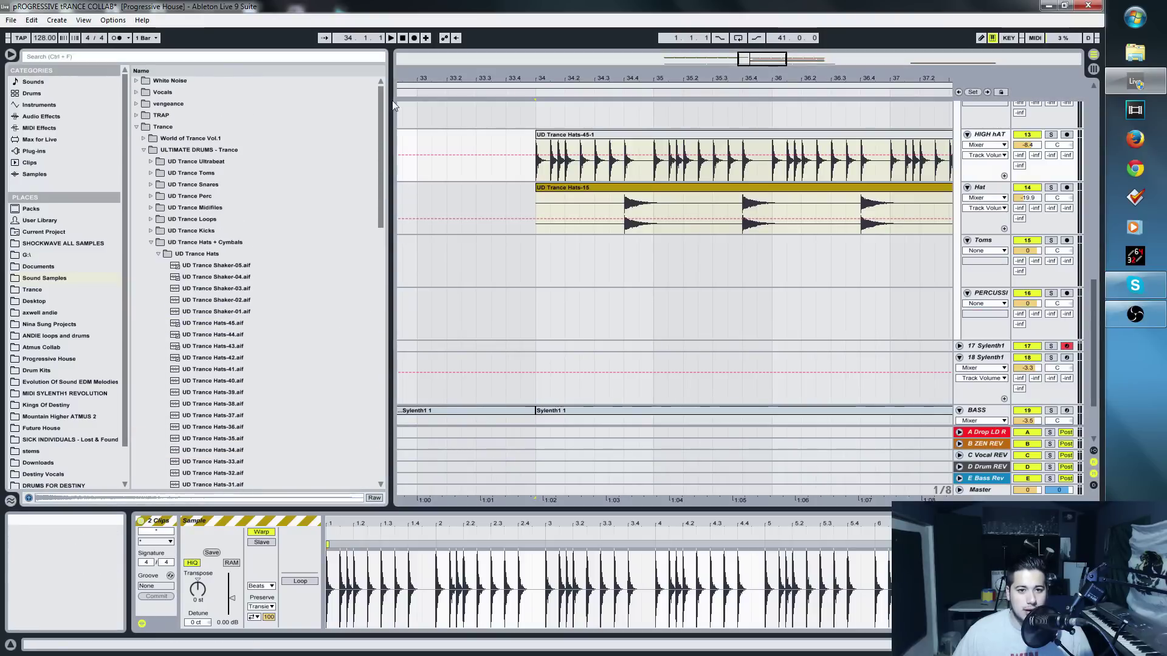
{"action": "left_click", "coordinate": [151, 242]}
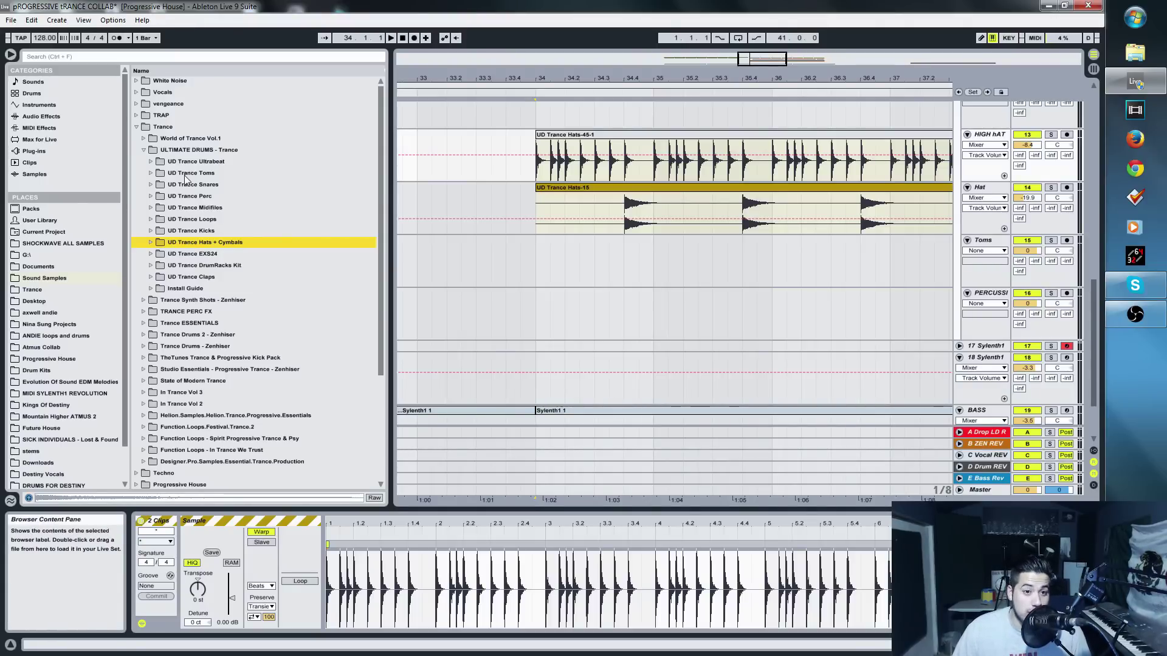
{"action": "left_click", "coordinate": [144, 154]}
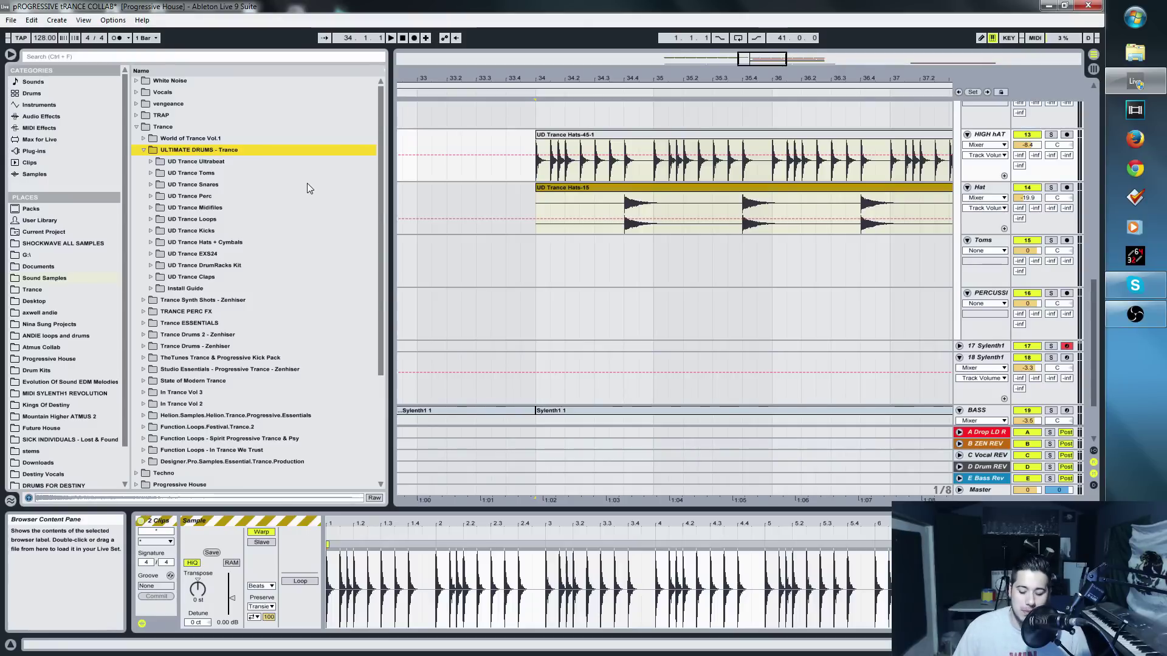
{"action": "scroll", "coordinate": [169, 307], "scroll_direction": "down", "scroll_amount": 1}
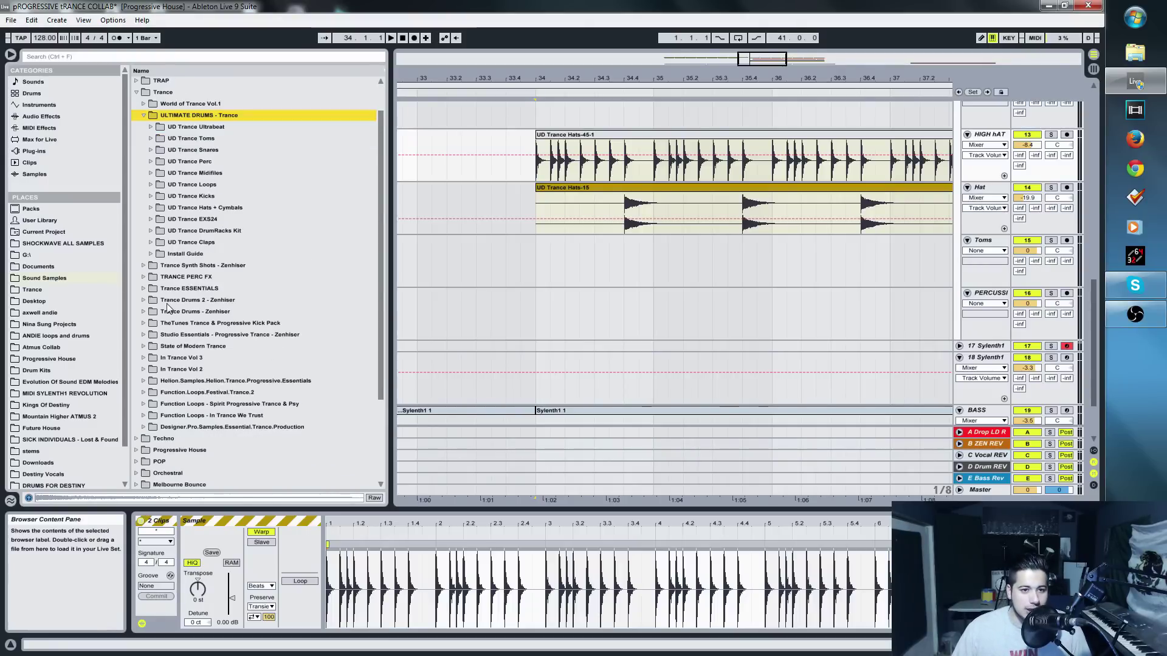
{"action": "scroll", "coordinate": [169, 307], "scroll_direction": "up", "scroll_amount": 1}
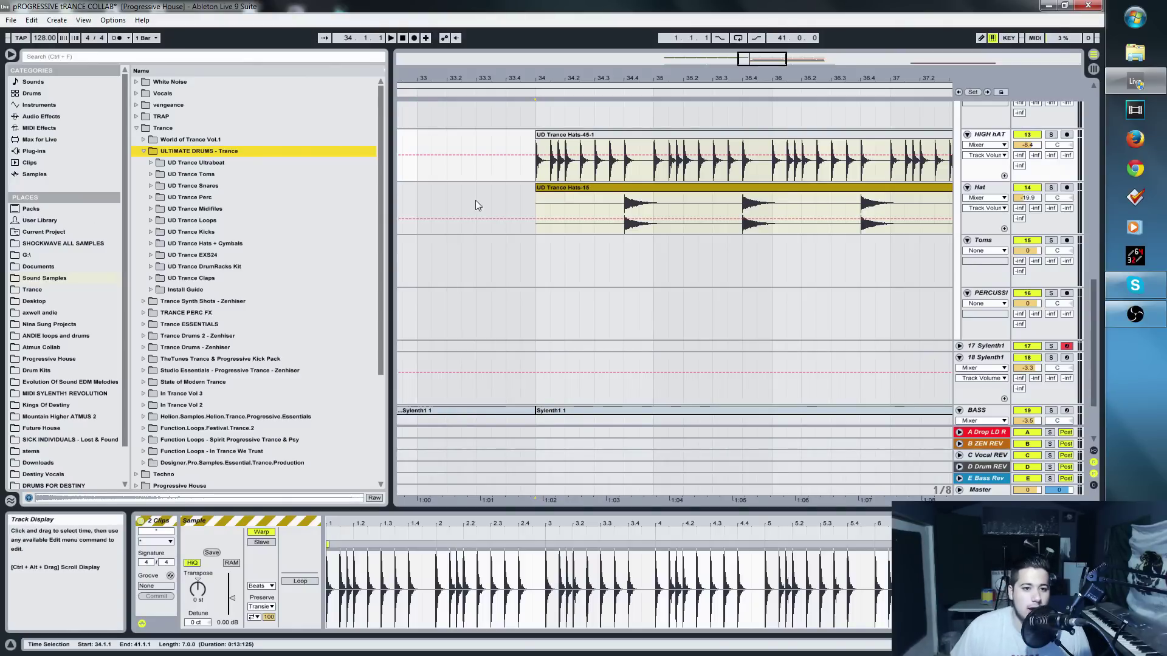
{"action": "left_click", "coordinate": [143, 151]}
{"action": "left_click", "coordinate": [169, 59]}
{"action": "type", "text": "RIDE"}
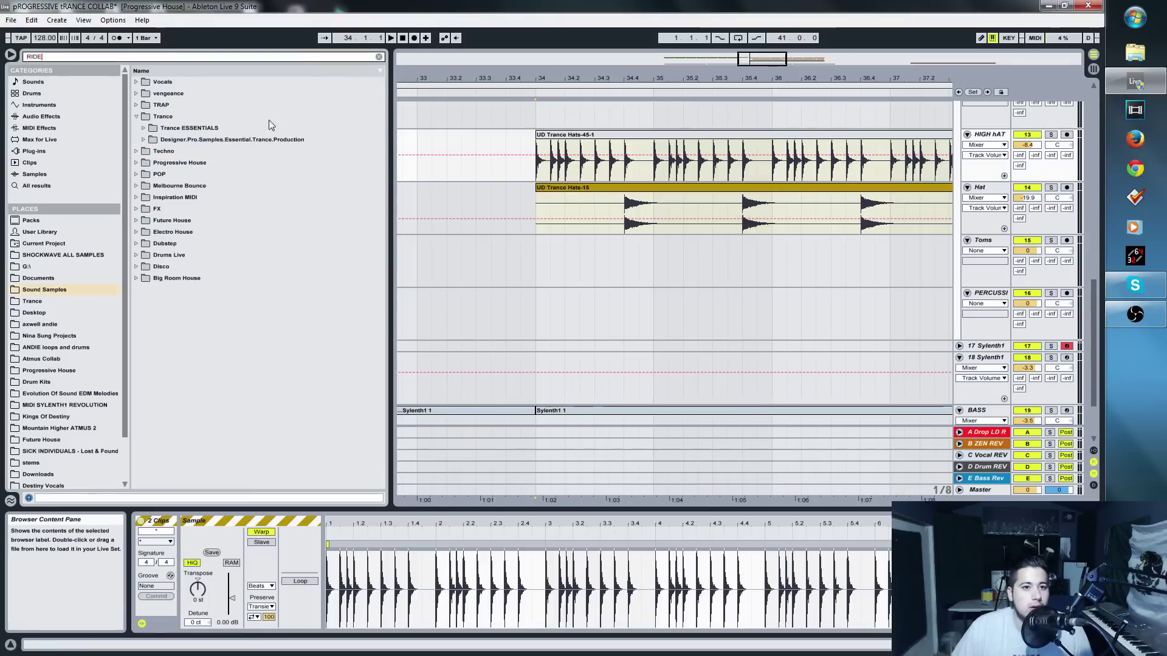
Step: Audition the ride samples in the SET - Drums - 06 Rides folder of Trance ESSENTIALS, then collapse that pack
{"action": "left_click", "coordinate": [143, 127]}
{"action": "left_click", "coordinate": [151, 139]}
{"action": "key", "text": "Down"}
{"action": "key", "text": "Down"}
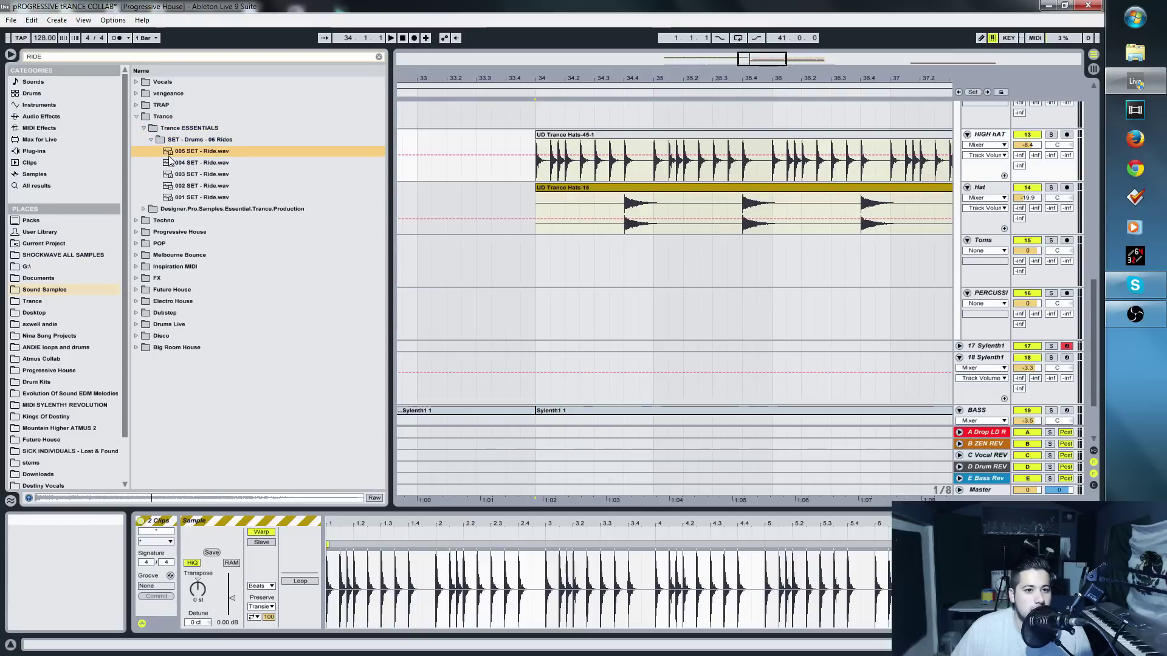
{"action": "left_click", "coordinate": [211, 175]}
{"action": "left_click", "coordinate": [215, 186]}
{"action": "left_click", "coordinate": [217, 198]}
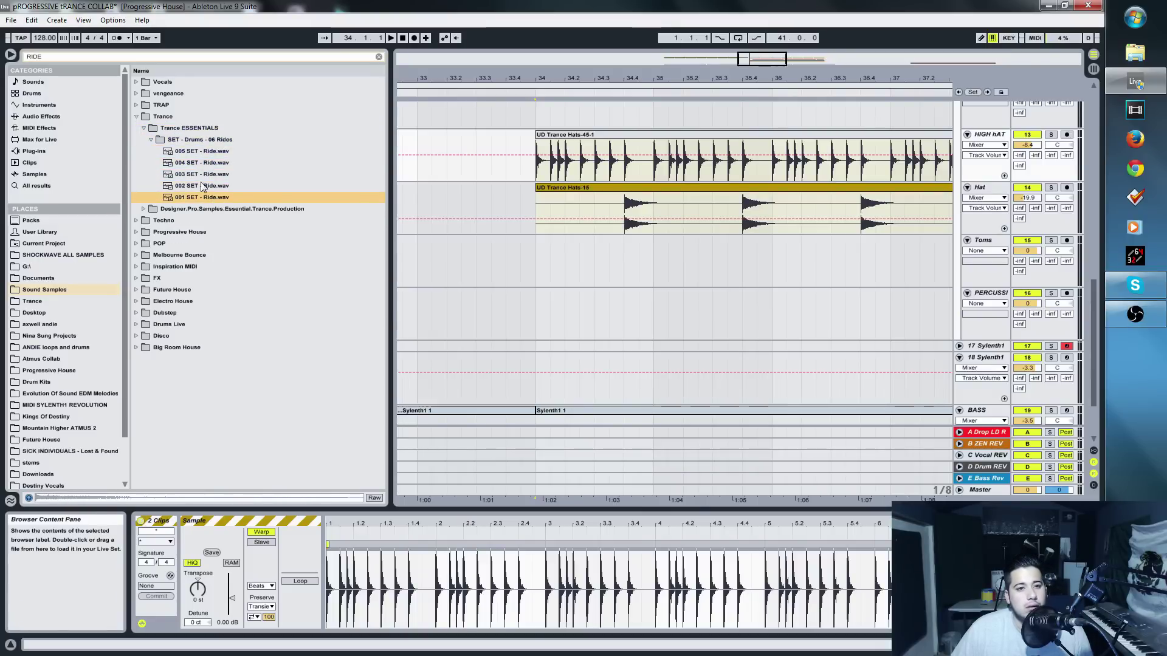
{"action": "left_click", "coordinate": [144, 129]}
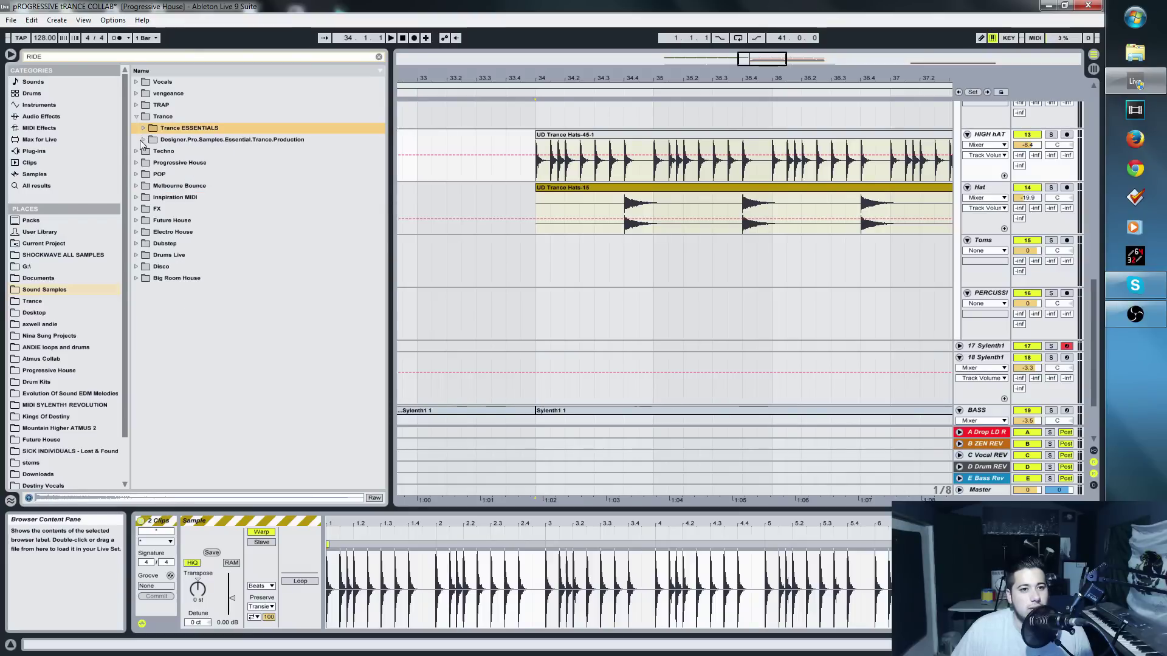
Step: Audition the ride cymbal one shots in the Designer.Pro.Samples.Essential.Trance.Production pack, ending at Ride Cymbal One Shot 01.wav
{"action": "left_click", "coordinate": [142, 139]}
{"action": "left_click", "coordinate": [151, 152]}
{"action": "key", "text": "Down"}
{"action": "key", "text": "Right"}
{"action": "key", "text": "Down"}
{"action": "key", "text": "Right"}
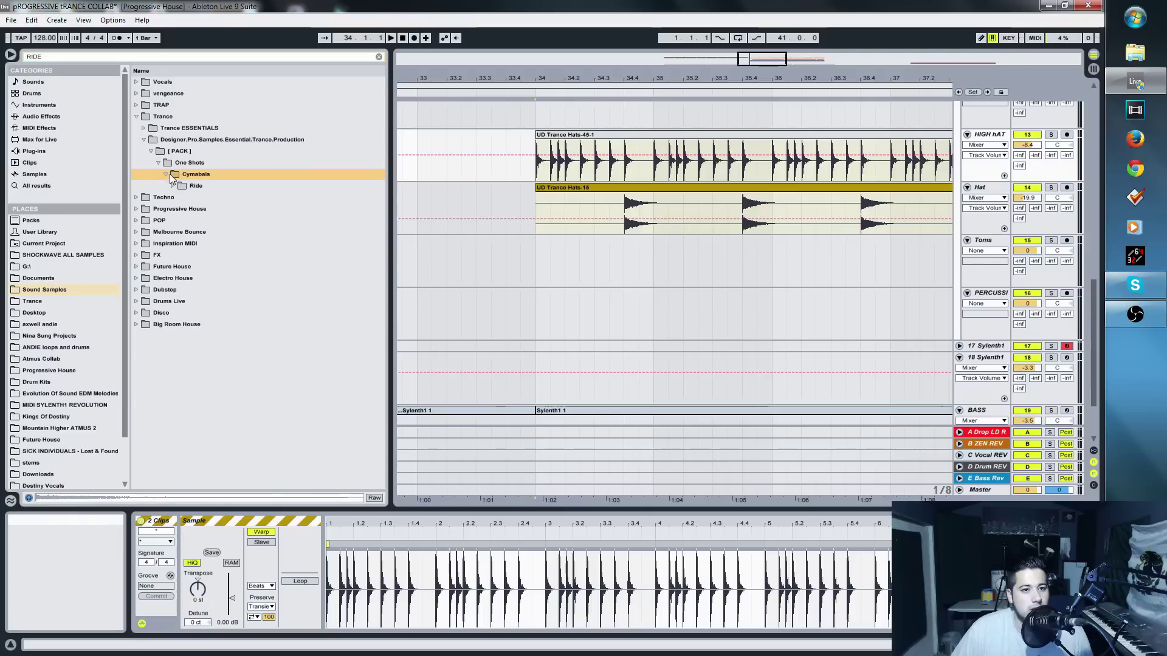
{"action": "key", "text": "Down"}
{"action": "key", "text": "Right"}
{"action": "key", "text": "Down"}
{"action": "key", "text": "Down"}
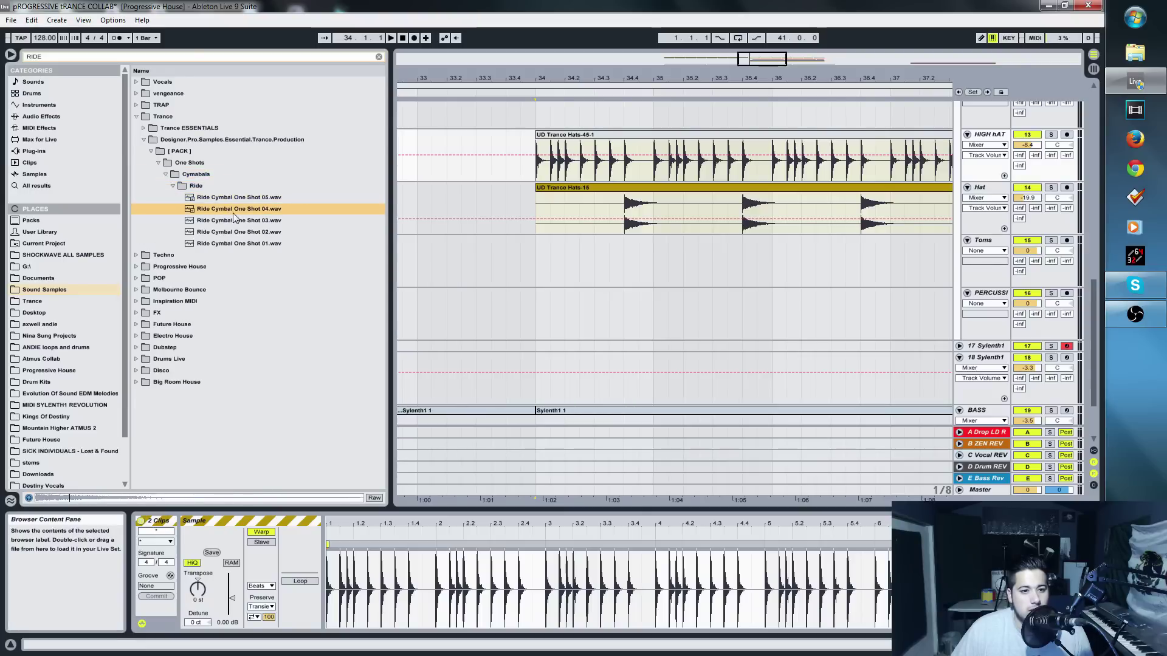
{"action": "key", "text": "Down"}
{"action": "key", "text": "Down"}
{"action": "key", "text": "Down"}
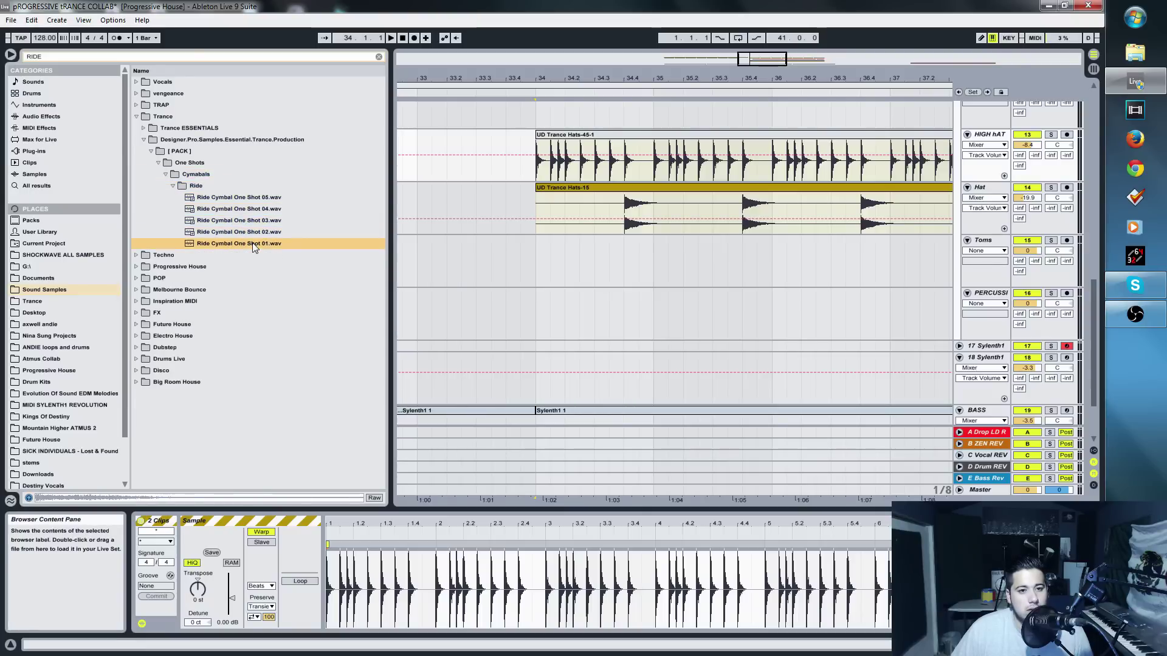
Step: Place Ride Cymbal One Shot 01.wav at bar 34 on the Toms track and insert a new audio track named ride below it
{"action": "left_click_drag", "start_coordinate": [222, 242], "coordinate": [545, 264]}
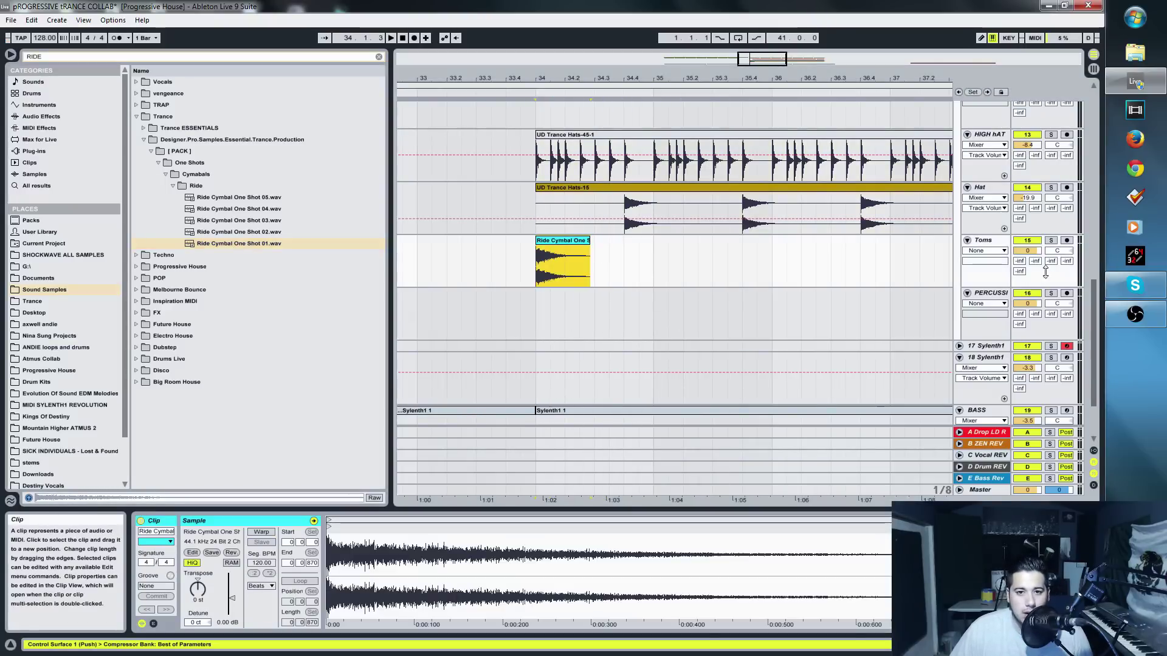
{"action": "left_click", "coordinate": [973, 285]}
{"action": "key", "text": "ctrl+t"}
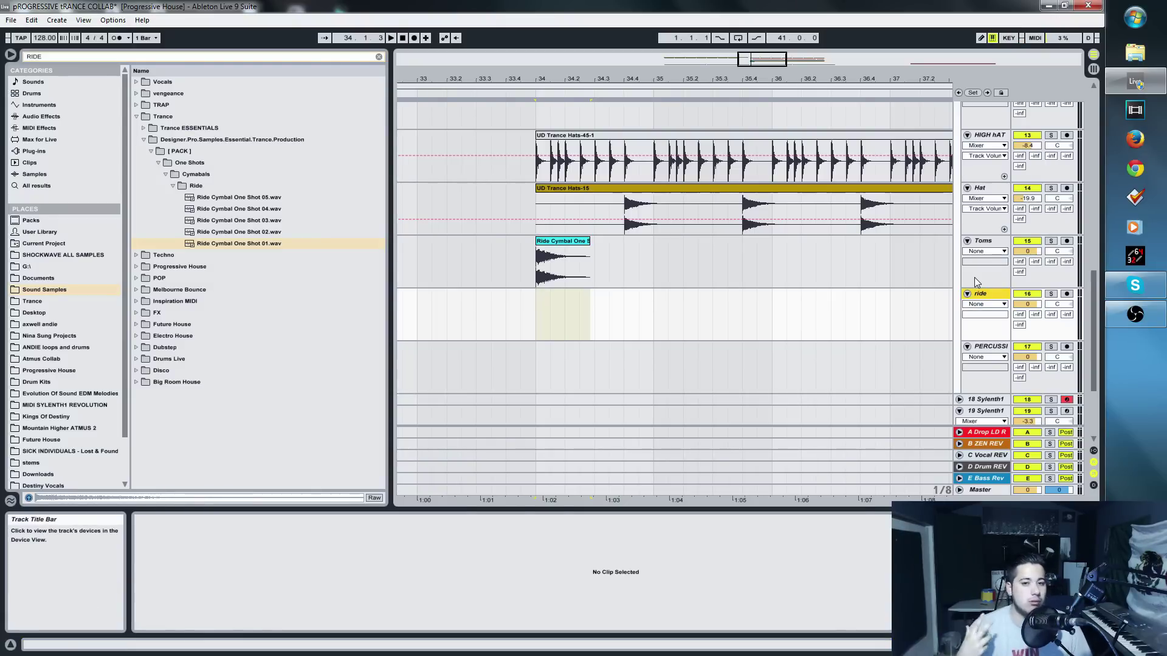
Step: Move the ride cymbal clip to the ride track and duplicate it so a hit falls on each beat of bar 34
{"action": "left_click", "coordinate": [565, 243]}
{"action": "left_click_drag", "start_coordinate": [565, 243], "coordinate": [563, 295]}
{"action": "key", "text": "ctrl+d"}
{"action": "key", "text": "ctrl+d"}
{"action": "key", "text": "ctrl+d"}
Step: Consolidate the four ride cymbal hits in bar 34 into a single one-bar clip
{"action": "left_click_drag", "start_coordinate": [623, 331], "coordinate": [536, 331]}
{"action": "key", "text": "ctrl+j"}
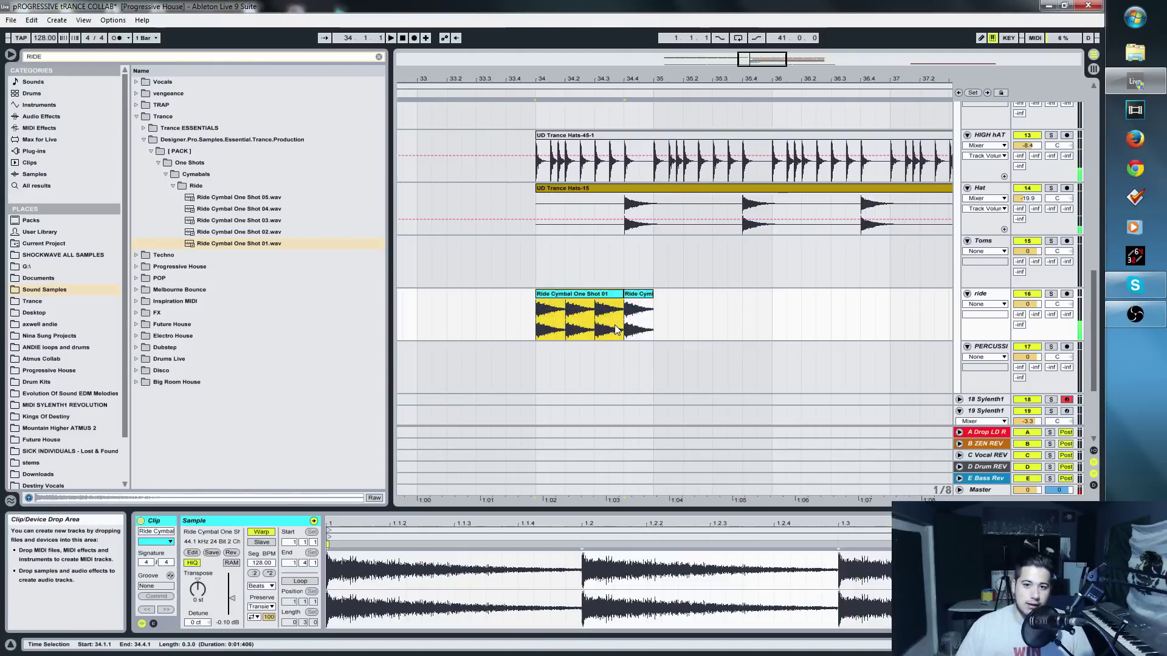
{"action": "left_click", "coordinate": [653, 319]}
{"action": "left_click_drag", "start_coordinate": [623, 325], "coordinate": [539, 326]}
{"action": "left_click", "coordinate": [538, 325]}
{"action": "left_click_drag", "start_coordinate": [624, 326], "coordinate": [535, 328]}
{"action": "left_click", "coordinate": [650, 332]}
{"action": "key", "text": "ctrl+j"}
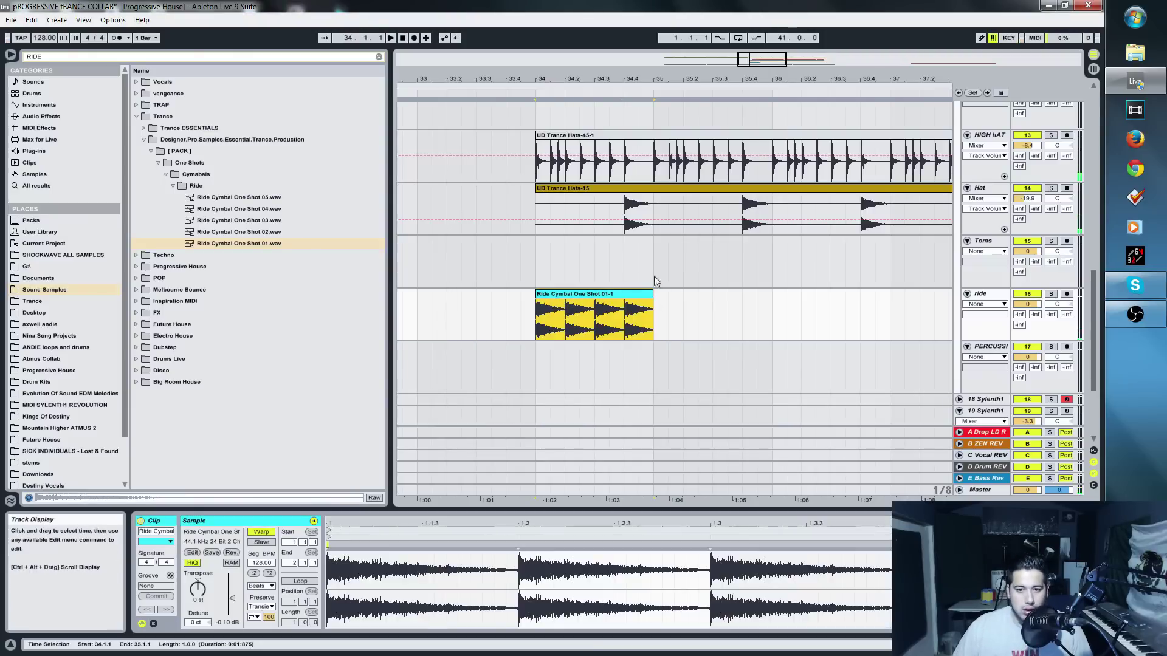
Step: Duplicate the one-bar ride clip repeatedly so the pattern runs from bar 34 through bar 40
{"action": "key", "text": "ctrl+d"}
{"action": "key", "text": "minus"}
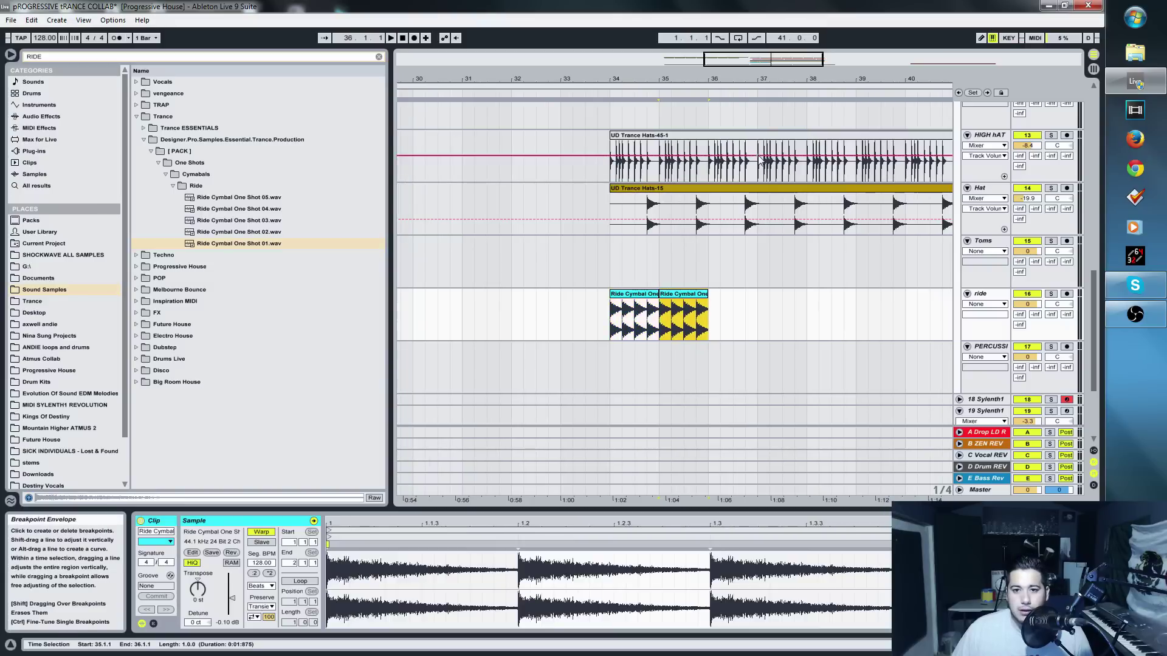
{"action": "left_click", "coordinate": [971, 56]}
{"action": "left_click_drag", "start_coordinate": [971, 56], "coordinate": [774, 59]}
{"action": "key", "text": "ctrl+d"}
{"action": "key", "text": "ctrl+d"}
{"action": "key", "text": "ctrl+d"}
{"action": "key", "text": "ctrl+d"}
{"action": "left_click", "coordinate": [569, 282]}
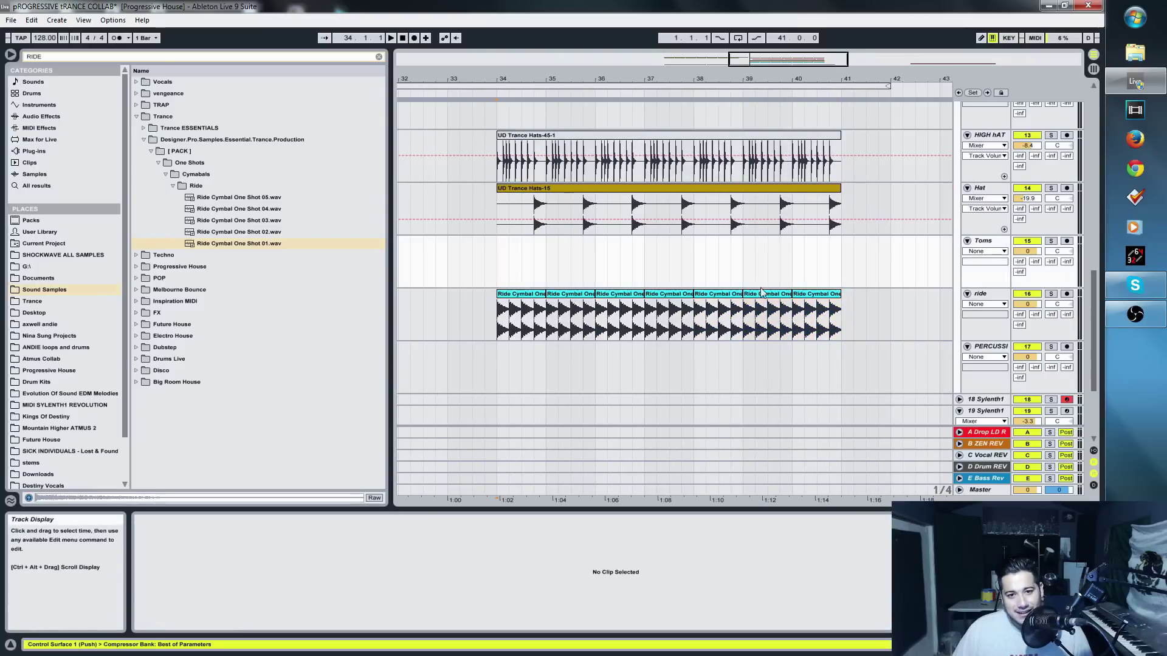
Step: Lower the ride track's volume to -16.4 dB while playing the drum section
{"action": "left_click_drag", "start_coordinate": [1031, 304], "coordinate": [1031, 346]}
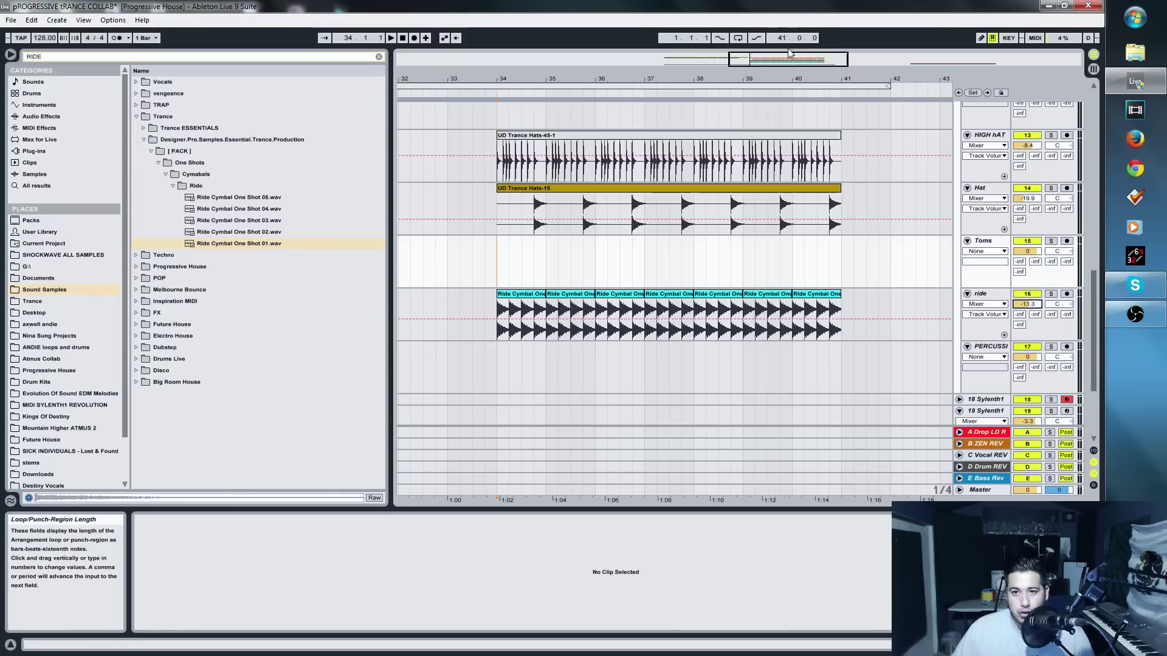
{"action": "left_click_drag", "start_coordinate": [789, 56], "coordinate": [789, 73]}
{"action": "key", "text": "space"}
{"action": "left_click_drag", "start_coordinate": [1027, 304], "coordinate": [1027, 314]}
{"action": "left_click", "coordinate": [1050, 293]}
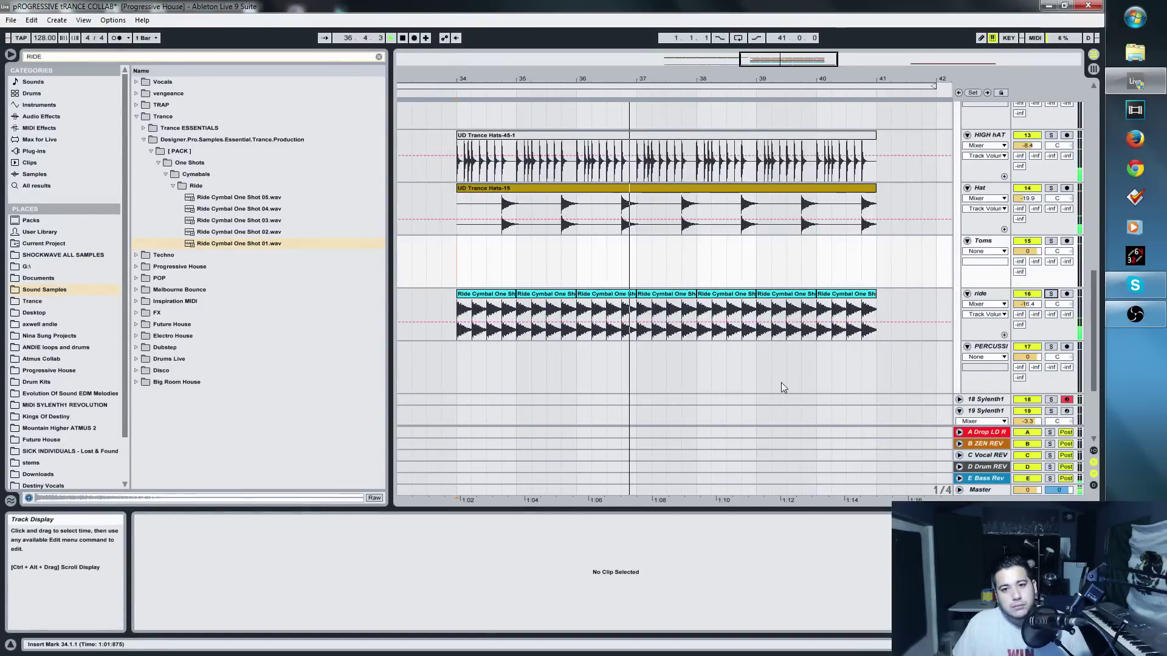
Step: Pan the HIGH hAT track slightly to the right and the Hat track to 6R
{"action": "scroll", "coordinate": [782, 382], "scroll_direction": "up", "scroll_amount": 3}
{"action": "left_click_drag", "start_coordinate": [1056, 230], "coordinate": [1057, 227]}
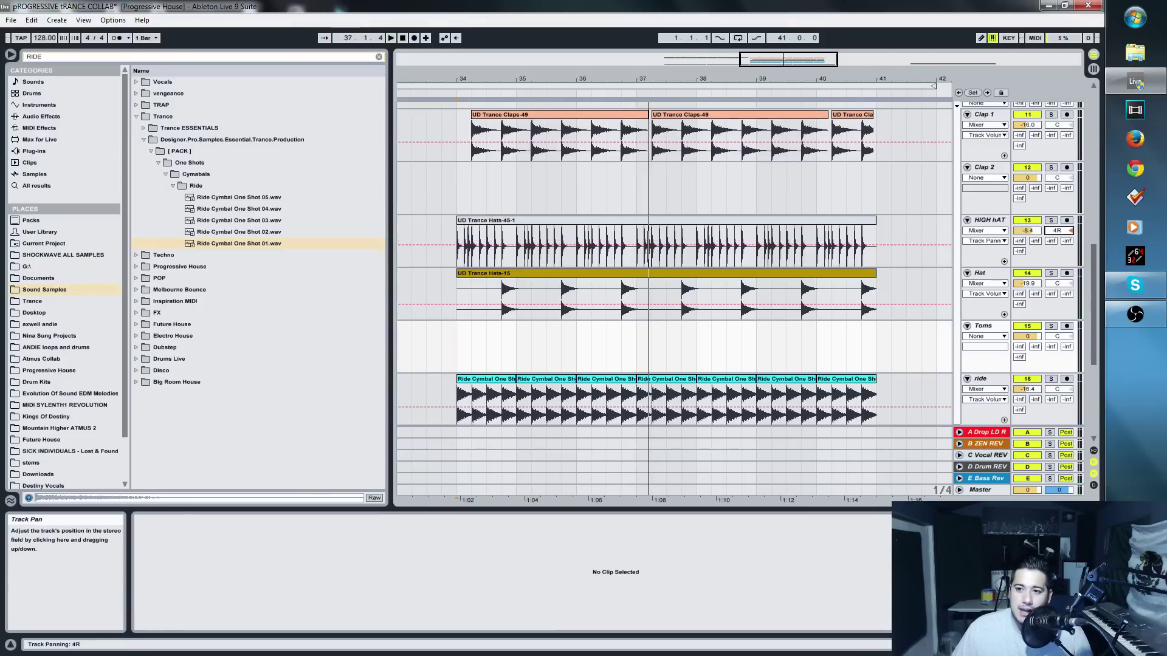
{"action": "left_click_drag", "start_coordinate": [1056, 283], "coordinate": [1057, 281]}
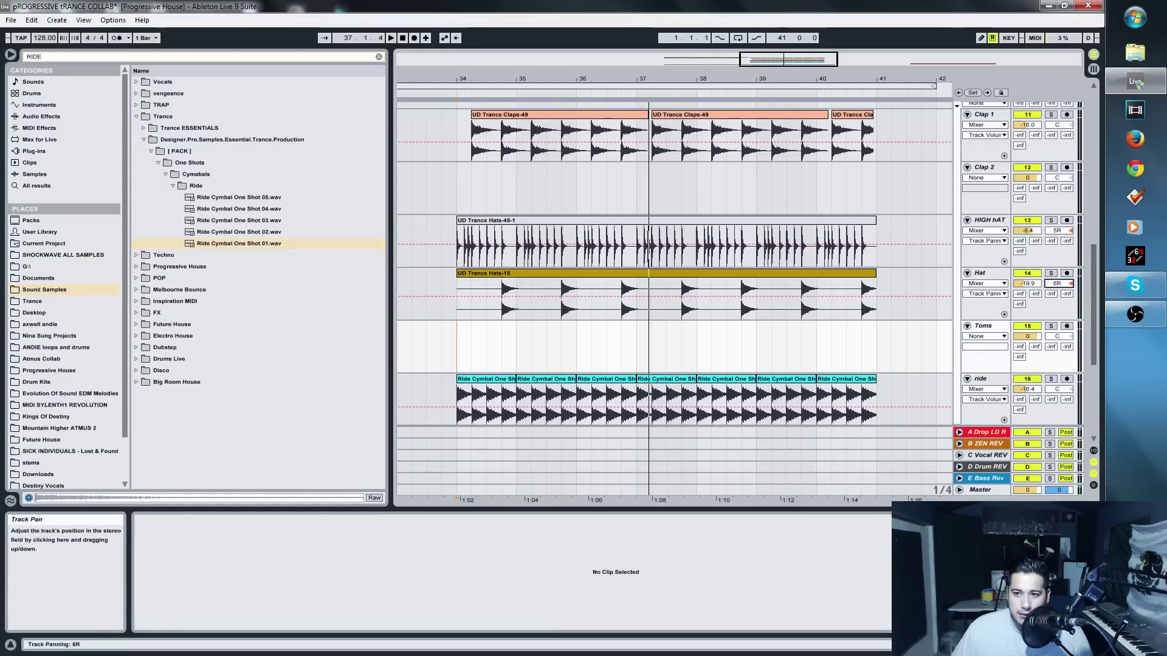
Step: Pan the Clap 1 track to 8L to balance it against the hi-hats
{"action": "scroll", "coordinate": [596, 281], "scroll_direction": "up", "scroll_amount": 3}
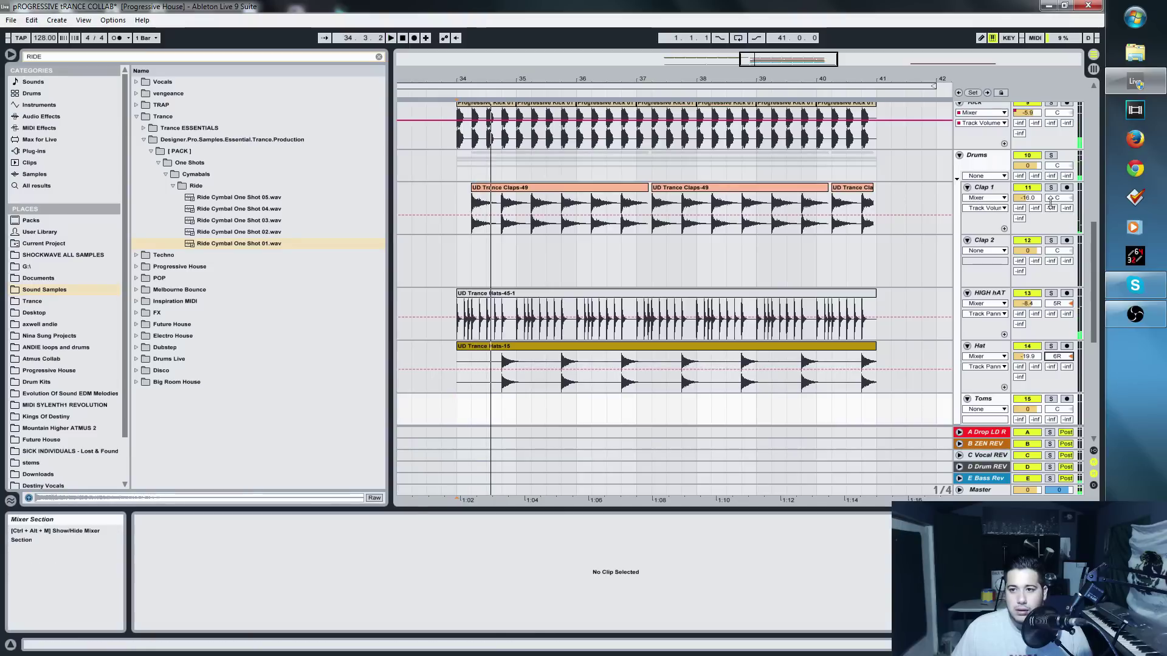
{"action": "left_click", "coordinate": [1059, 220]}
{"action": "left_click_drag", "start_coordinate": [1057, 197], "coordinate": [1057, 204]}
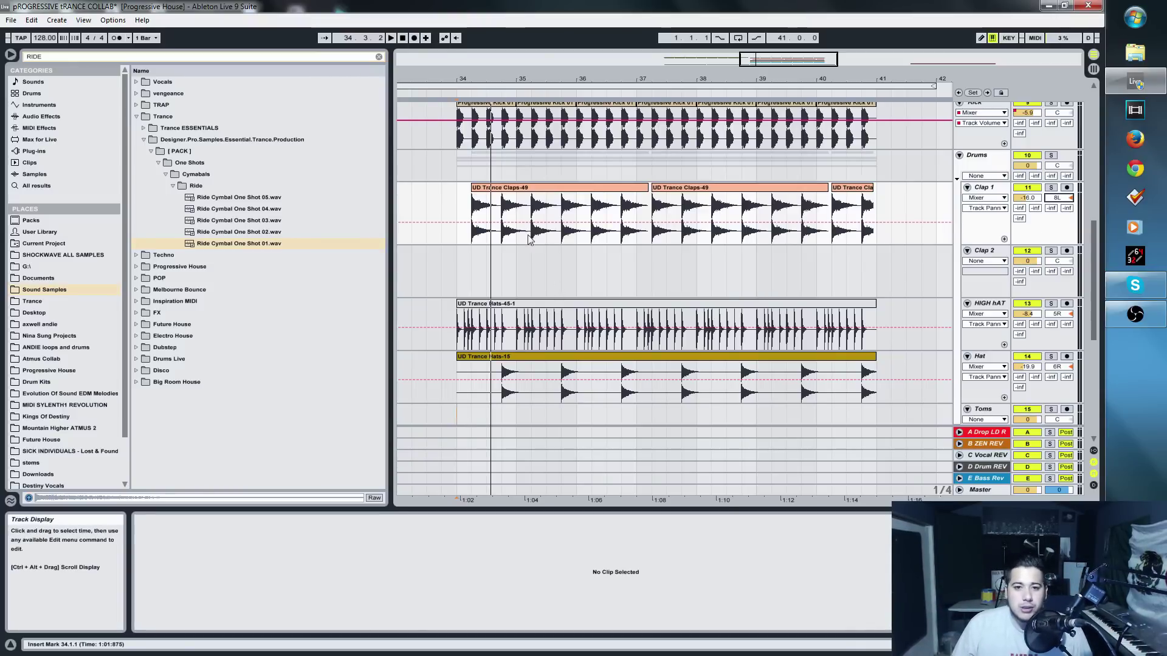
Step: Play the drums from bar 34 and check the track levels in the Session View mixer
{"action": "left_click", "coordinate": [467, 222]}
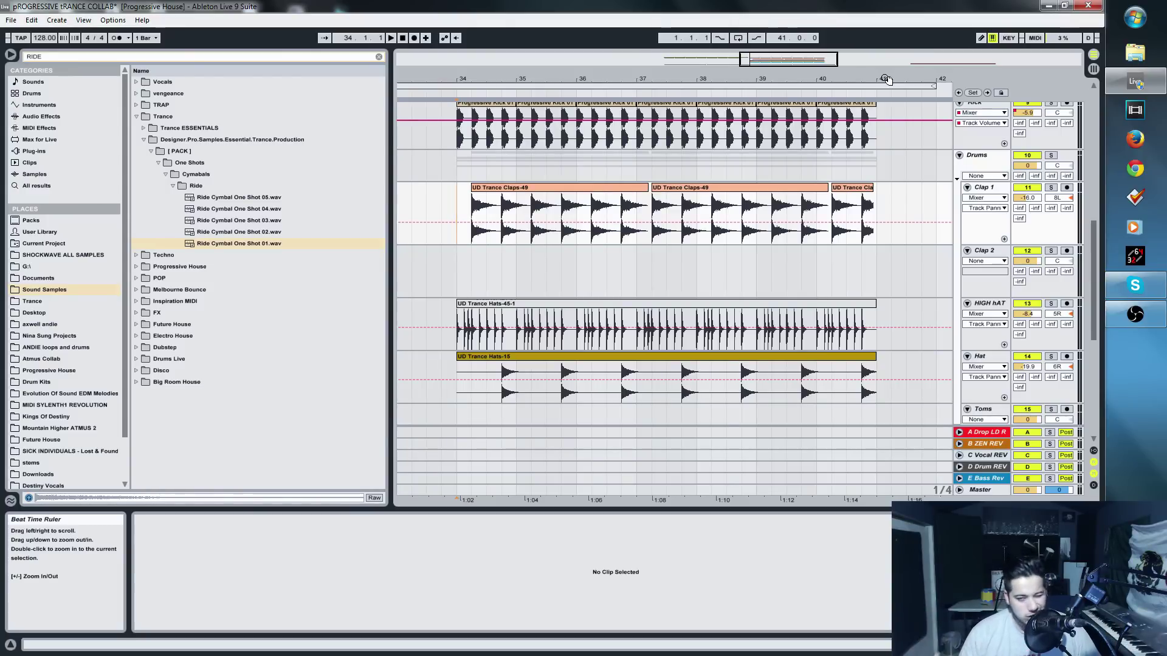
{"action": "key", "text": "space"}
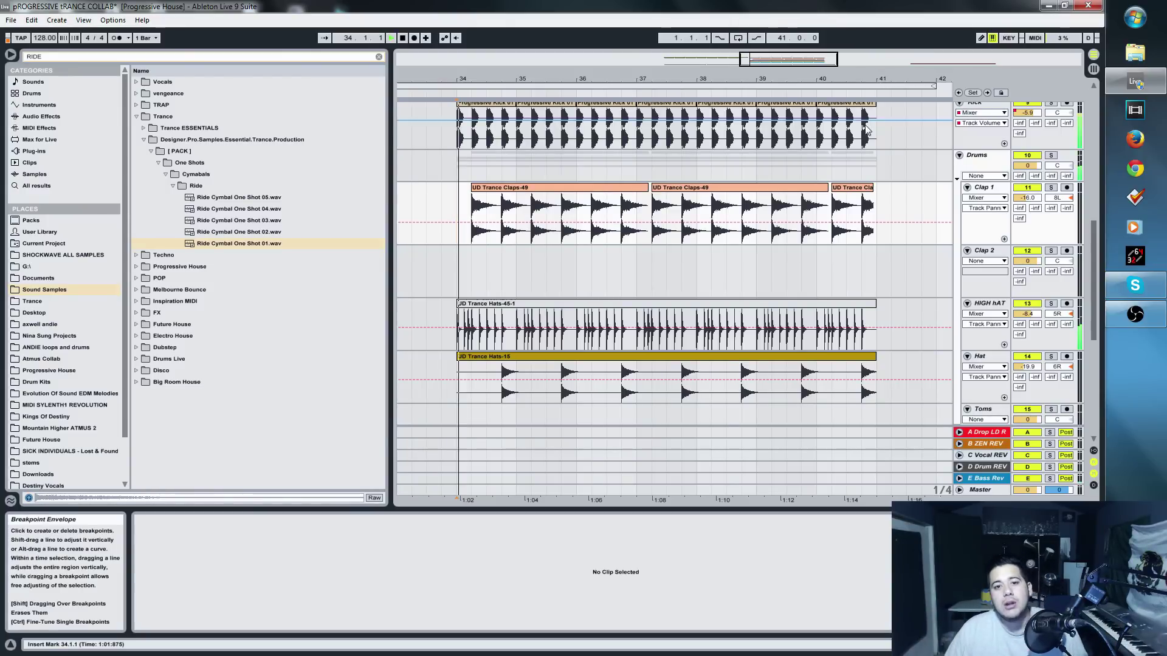
{"action": "scroll", "coordinate": [1039, 307], "scroll_direction": "up", "scroll_amount": 3}
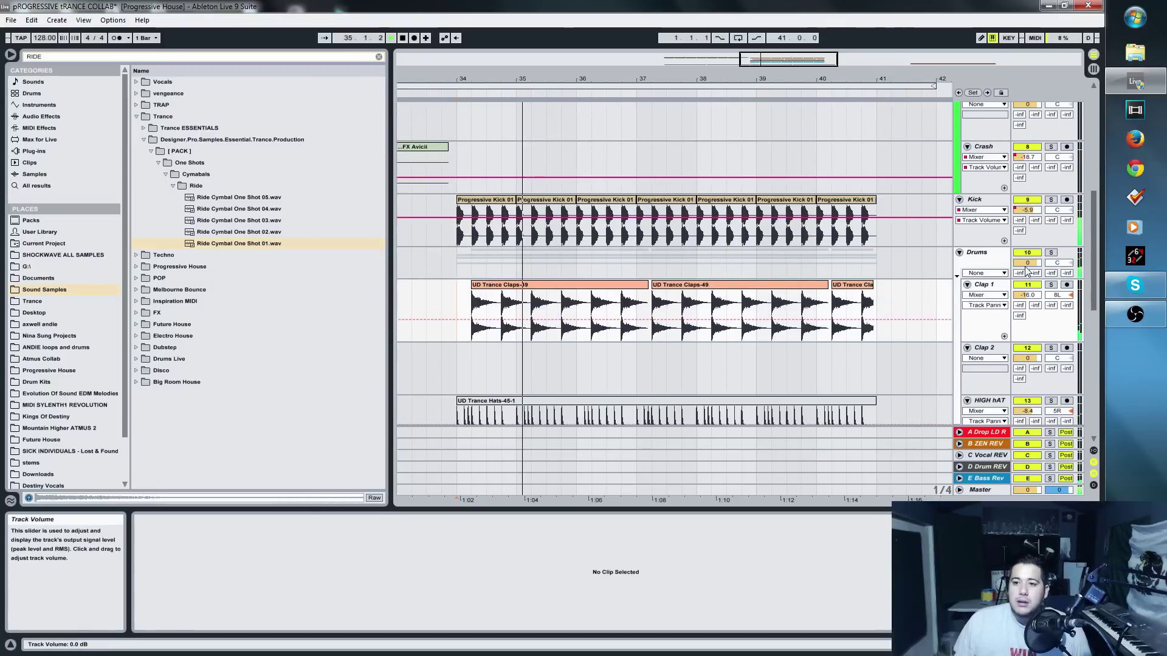
{"action": "key", "text": "Tab"}
{"action": "left_click_drag", "start_coordinate": [589, 500], "coordinate": [656, 502]}
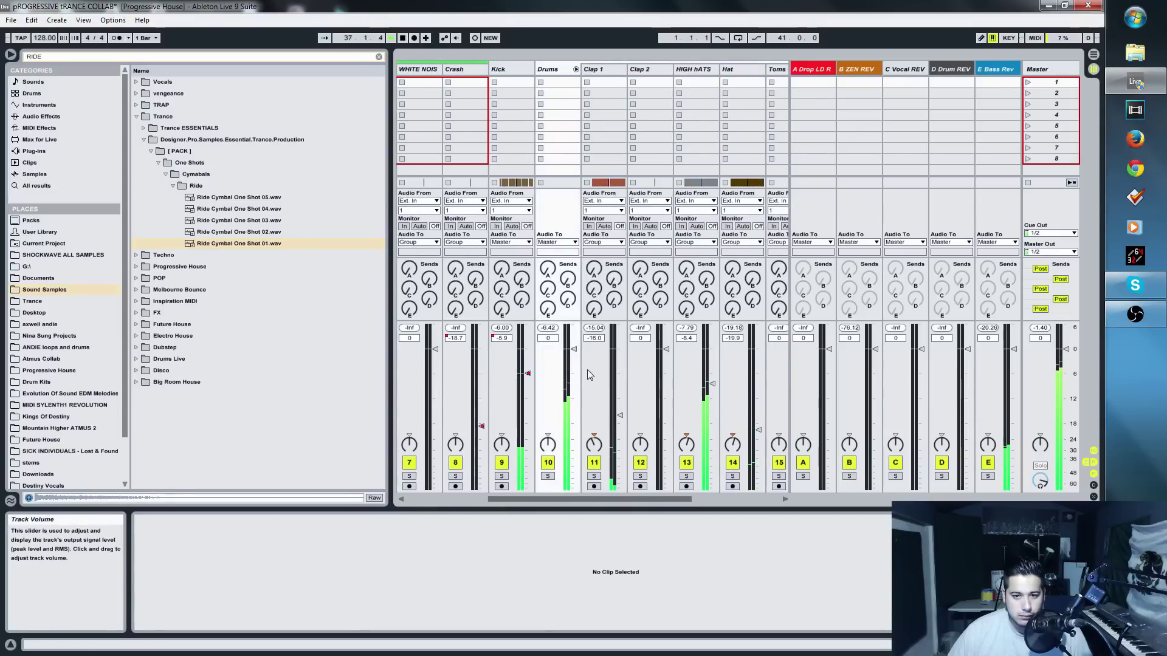
{"action": "key", "text": "Tab"}
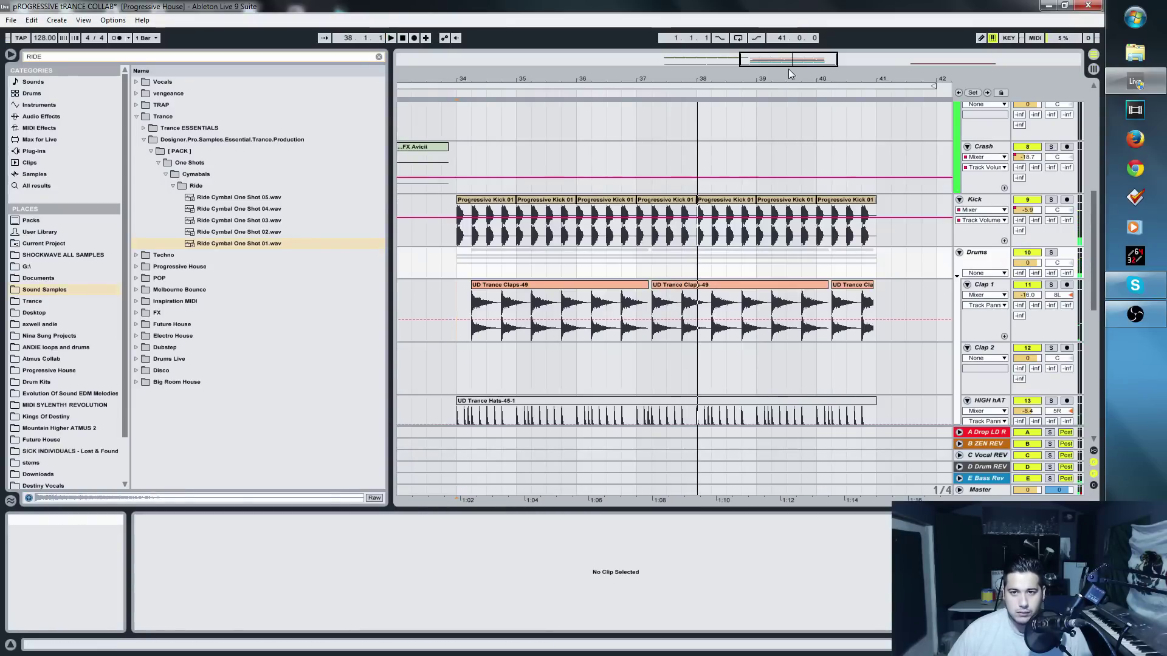
{"action": "key", "text": "space"}
Step: Search the sound samples for TOM and open the UD Trance Toms folder of ULTIMATE DRUMS - Trance
{"action": "left_click_drag", "start_coordinate": [534, 79], "coordinate": [532, 108]}
{"action": "scroll", "coordinate": [547, 231], "scroll_direction": "down", "scroll_amount": 4}
{"action": "left_click", "coordinate": [966, 242]}
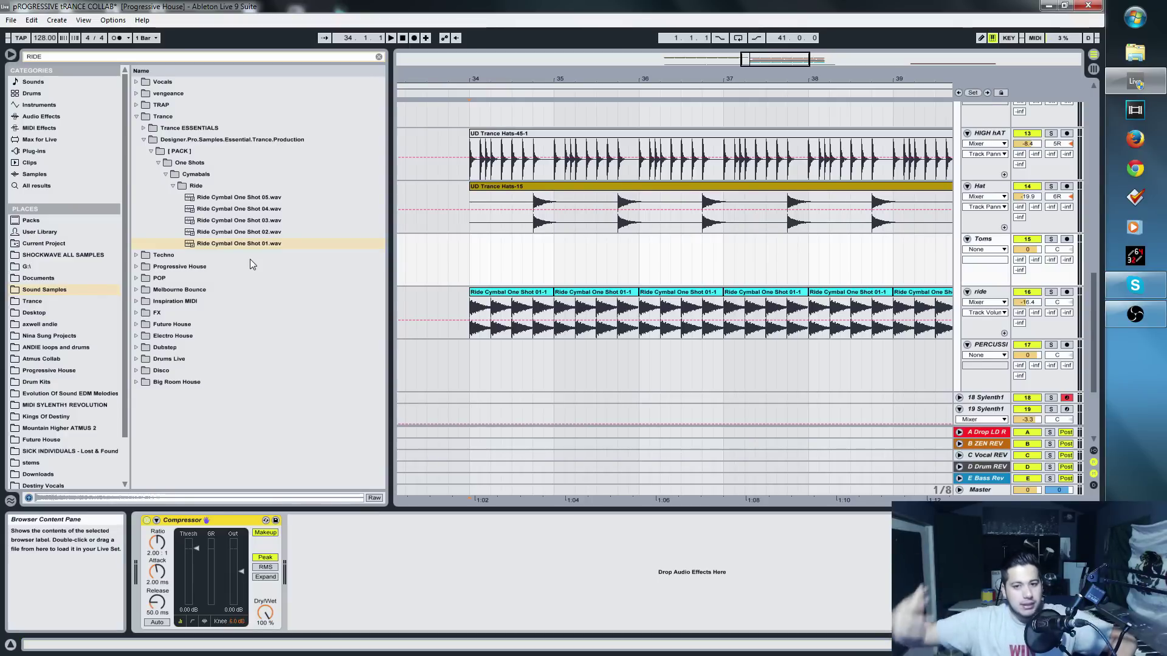
{"action": "left_click", "coordinate": [377, 57]}
{"action": "type", "text": "TOM"}
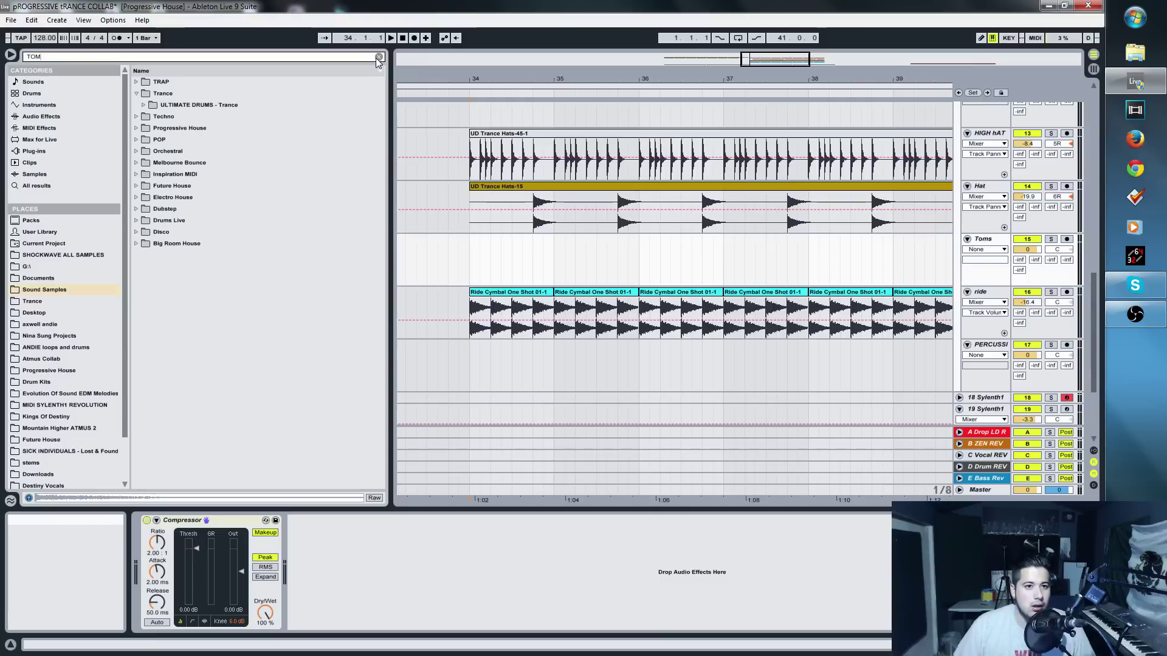
{"action": "left_click", "coordinate": [144, 105]}
{"action": "left_click", "coordinate": [151, 127]}
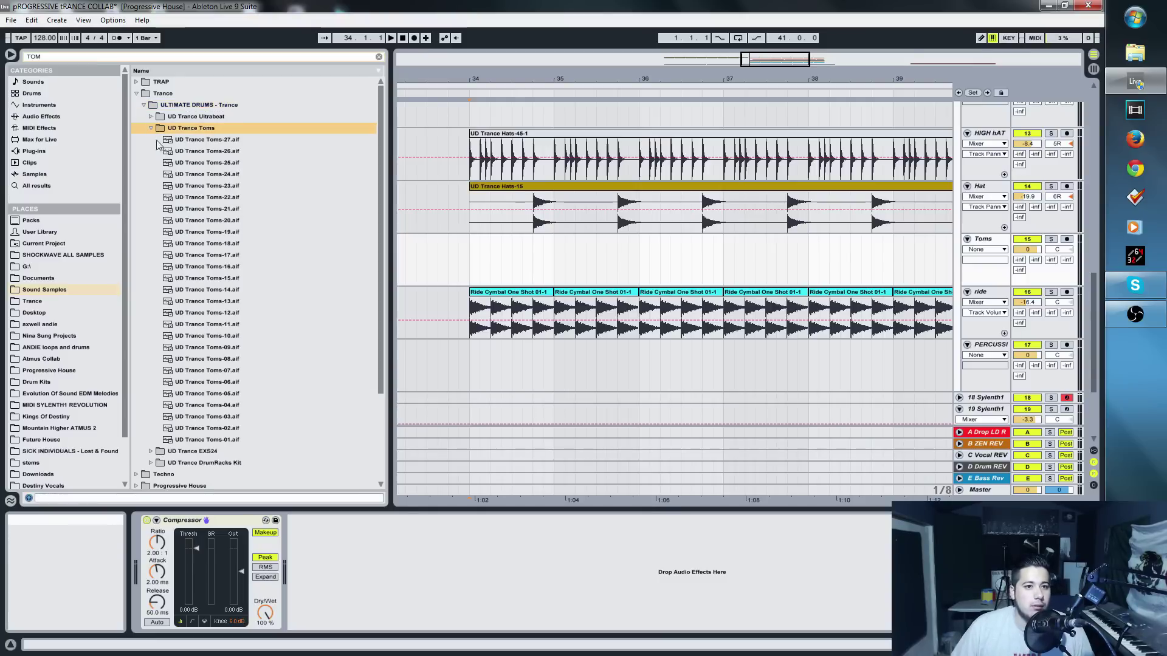
Step: Audition the UD Trance Toms samples one after another to find a suitable tom
{"action": "left_click", "coordinate": [193, 152]}
{"action": "left_click", "coordinate": [215, 140]}
{"action": "left_click", "coordinate": [216, 174]}
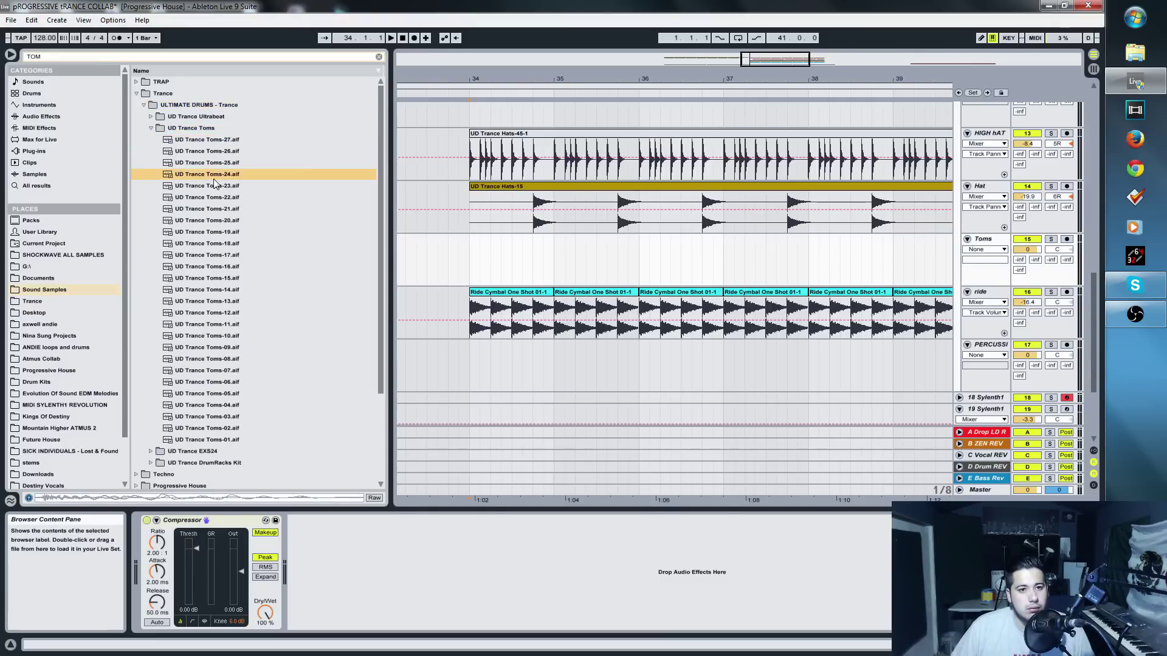
{"action": "left_click", "coordinate": [218, 185]}
{"action": "left_click", "coordinate": [219, 197]}
{"action": "left_click", "coordinate": [220, 209]}
{"action": "left_click", "coordinate": [221, 220]}
{"action": "left_click", "coordinate": [224, 232]}
{"action": "left_click", "coordinate": [225, 243]}
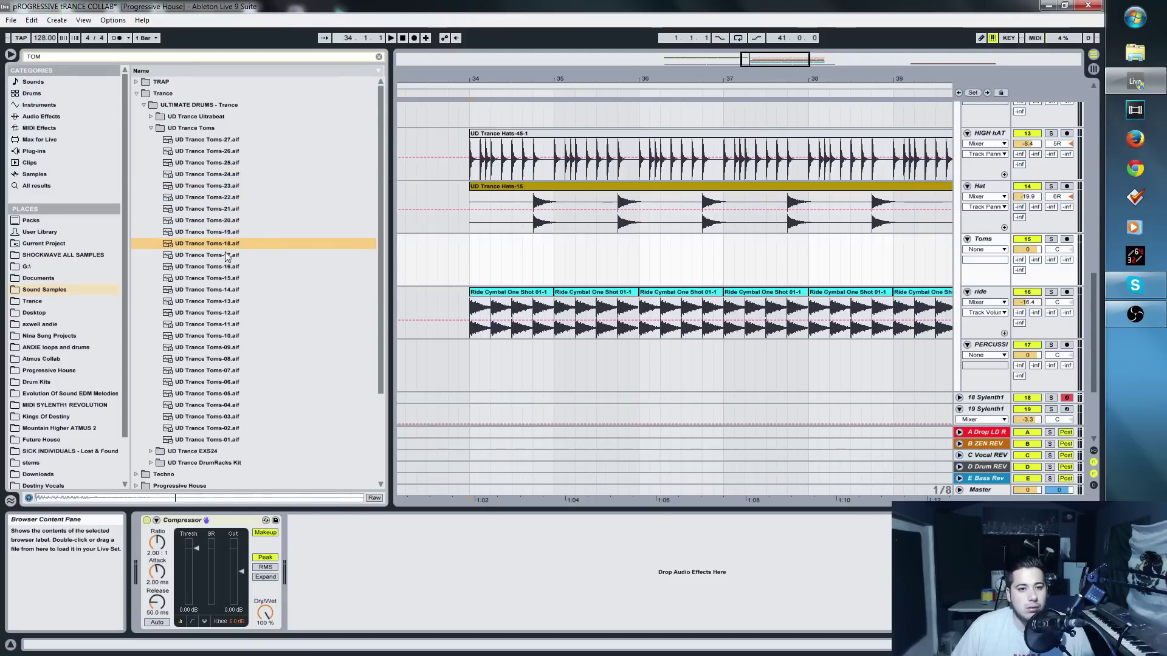
{"action": "left_click", "coordinate": [228, 232]}
{"action": "left_click", "coordinate": [210, 221]}
Step: Place UD Trance Toms-19.aif on the Toms track just ahead of bar 34 and undo the last clip edit
{"action": "left_click_drag", "start_coordinate": [208, 231], "coordinate": [475, 280]}
{"action": "left_click_drag", "start_coordinate": [632, 79], "coordinate": [729, 91]}
{"action": "left_click_drag", "start_coordinate": [577, 239], "coordinate": [491, 265]}
{"action": "left_click", "coordinate": [512, 257]}
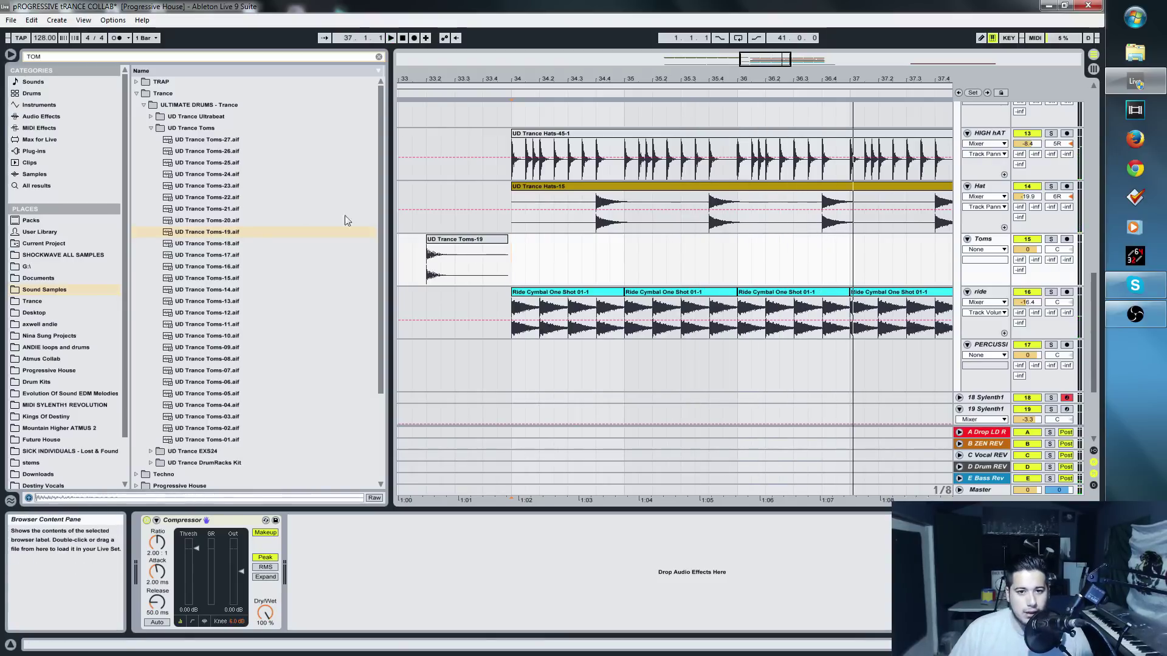
{"action": "key", "text": "space"}
{"action": "mouse_move", "coordinate": [507, 249]}
{"action": "left_mouse_down"}
{"action": "mouse_move", "coordinate": [456, 252]}
{"action": "mouse_move", "coordinate": [519, 253]}
{"action": "left_mouse_up"}
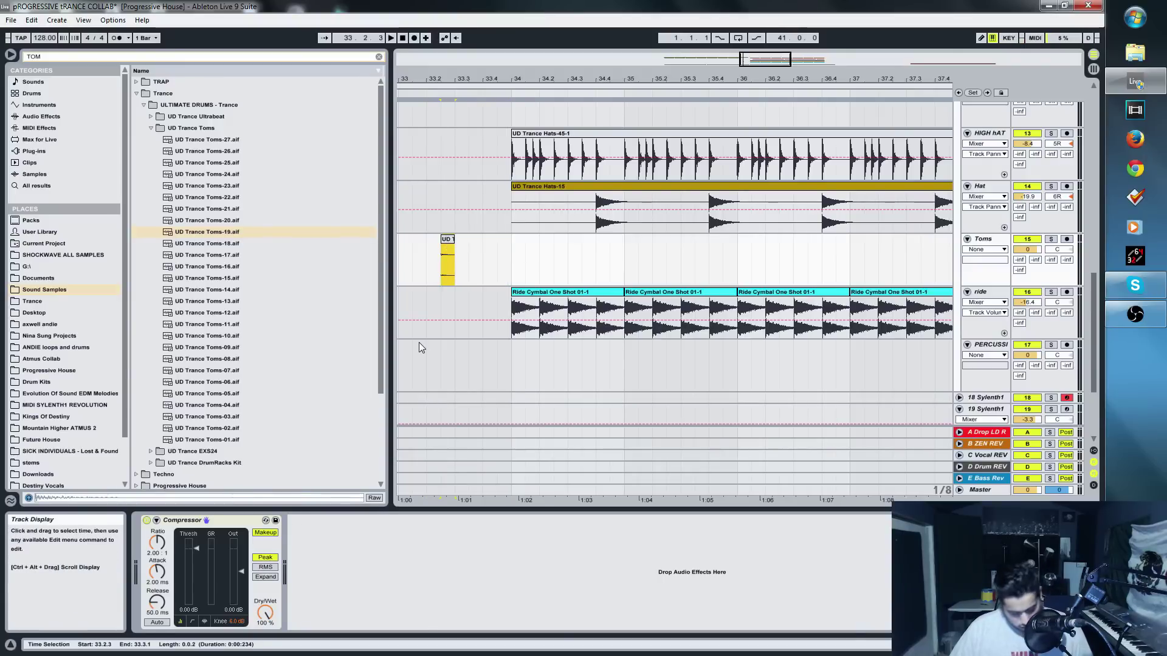
{"action": "key", "text": "ctrl+z"}
Step: Arrange two UD Trance Toms-19 hits on the Toms track in bar 34, at 34.1.4 and 34.2.3
{"action": "key", "text": "space"}
{"action": "left_click", "coordinate": [447, 240]}
{"action": "left_click_drag", "start_coordinate": [447, 241], "coordinate": [582, 275]}
{"action": "left_click_drag", "start_coordinate": [768, 55], "coordinate": [767, 101]}
{"action": "left_click_drag", "start_coordinate": [670, 237], "coordinate": [407, 252]}
{"action": "left_click", "coordinate": [492, 260]}
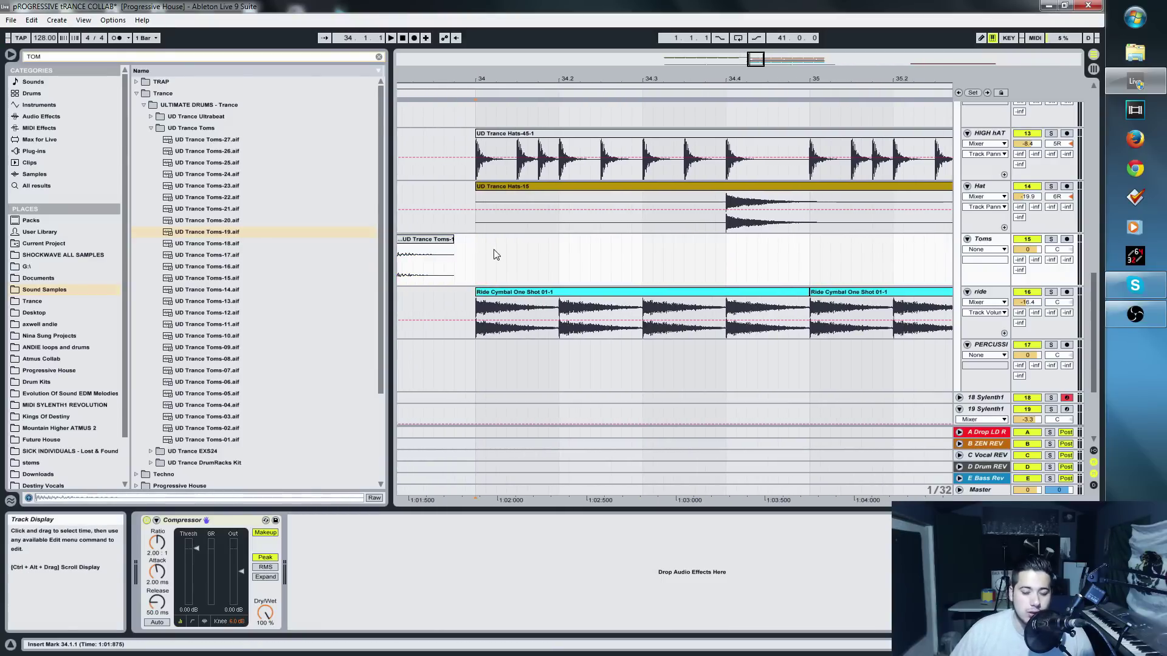
{"action": "key", "text": "space"}
{"action": "key", "text": "space"}
{"action": "key", "text": "space"}
{"action": "left_click_drag", "start_coordinate": [432, 249], "coordinate": [650, 248]}
Step: Play repeatedly from around the start of bar 34 to check the timing of the two tom hits
{"action": "left_click", "coordinate": [476, 255]}
{"action": "key", "text": "space"}
{"action": "left_click", "coordinate": [473, 229]}
{"action": "key", "text": "space"}
{"action": "key", "text": "space"}
{"action": "left_click", "coordinate": [432, 192]}
{"action": "key", "text": "space"}
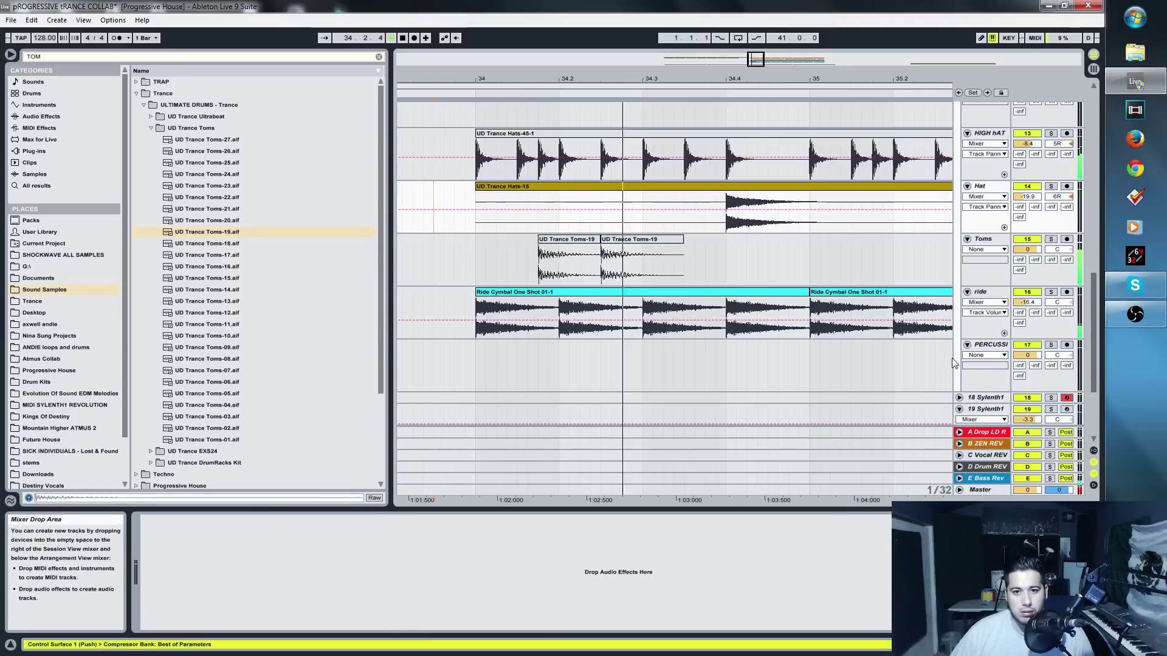
{"action": "key", "text": "space"}
{"action": "left_click", "coordinate": [471, 139]}
{"action": "key", "text": "space"}
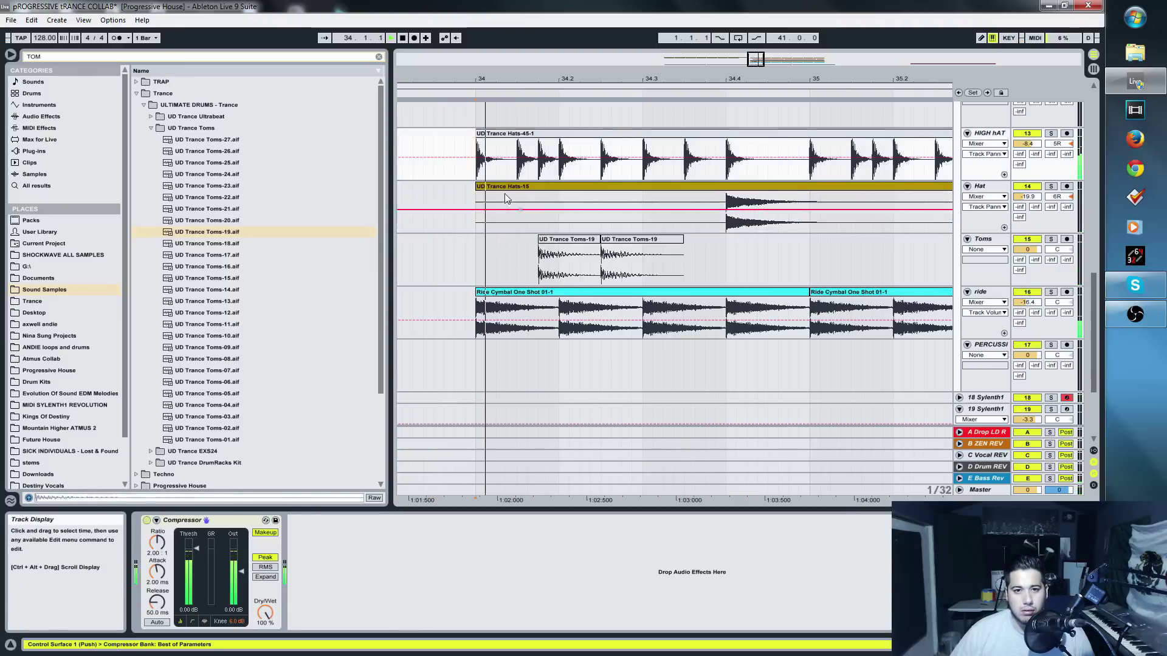
{"action": "key", "text": "space"}
Step: Copy the second tom hit to 34.4.3 and play bar 34 to check the pattern
{"action": "left_click", "coordinate": [633, 240]}
{"action": "left_click_drag", "start_coordinate": [633, 240], "coordinate": [779, 243]}
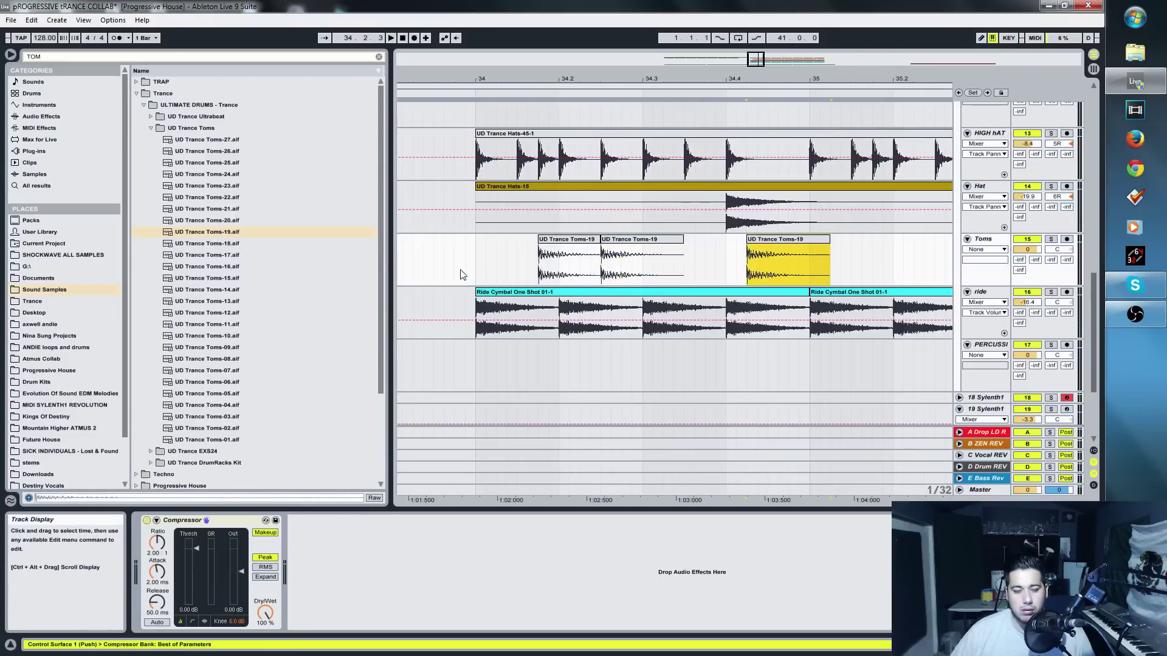
{"action": "left_click", "coordinate": [444, 207]}
{"action": "key", "text": "space"}
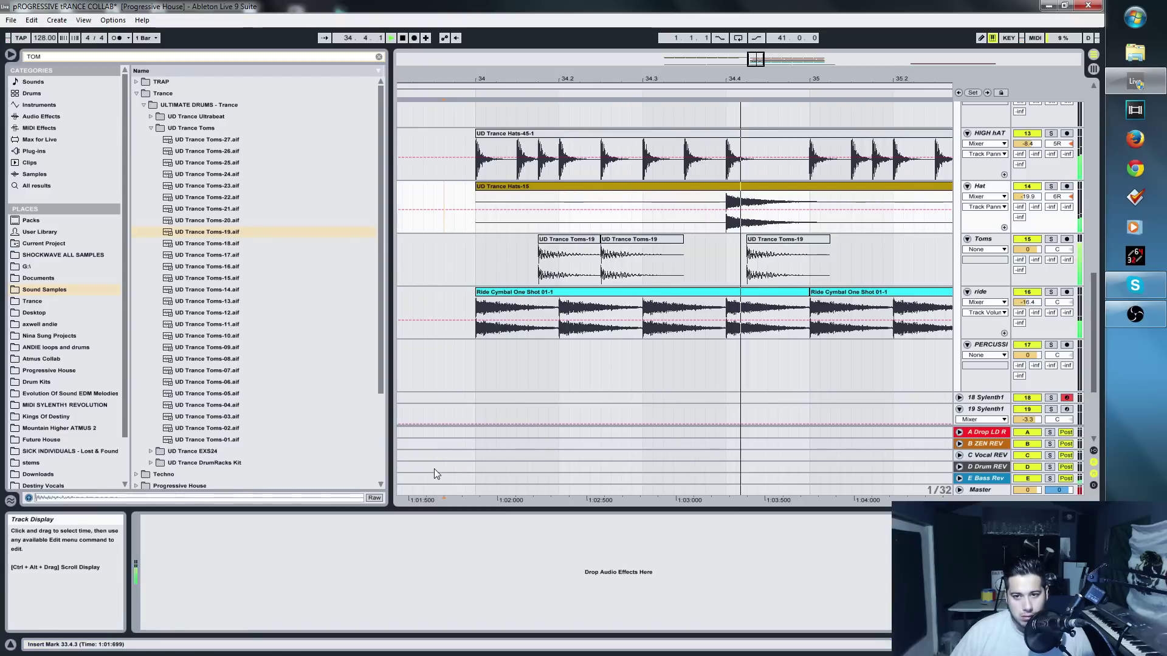
{"action": "left_click_drag", "start_coordinate": [781, 241], "coordinate": [798, 248]}
{"action": "key", "text": "space"}
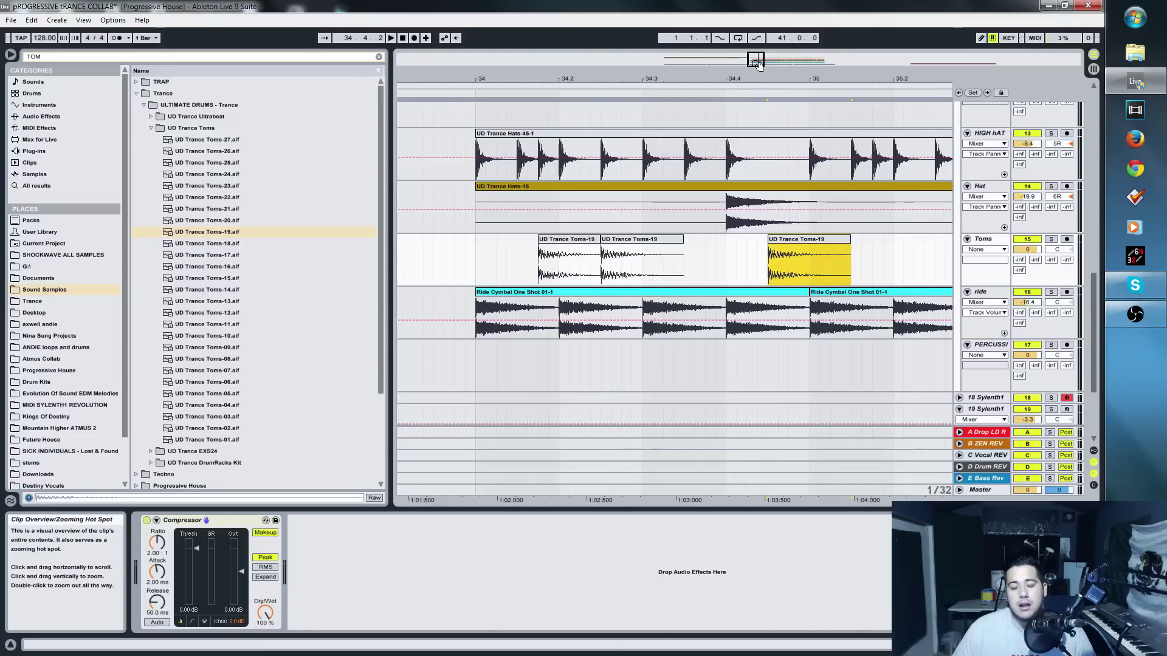
{"action": "left_click_drag", "start_coordinate": [756, 59], "coordinate": [759, 65]}
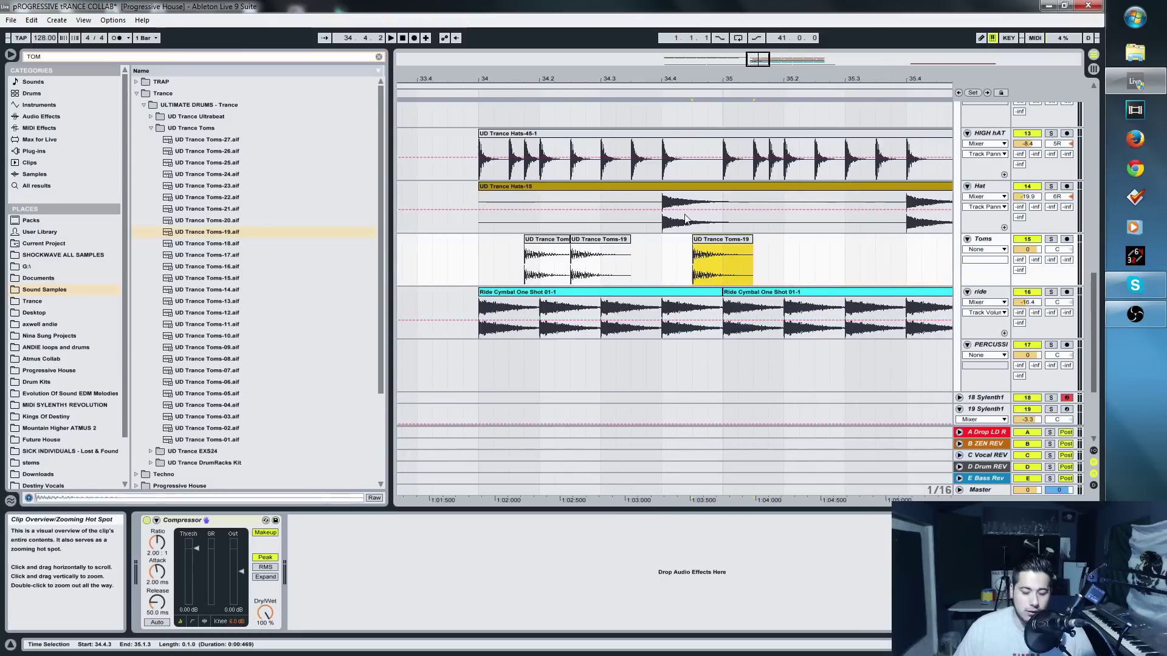
{"action": "left_click", "coordinate": [477, 269]}
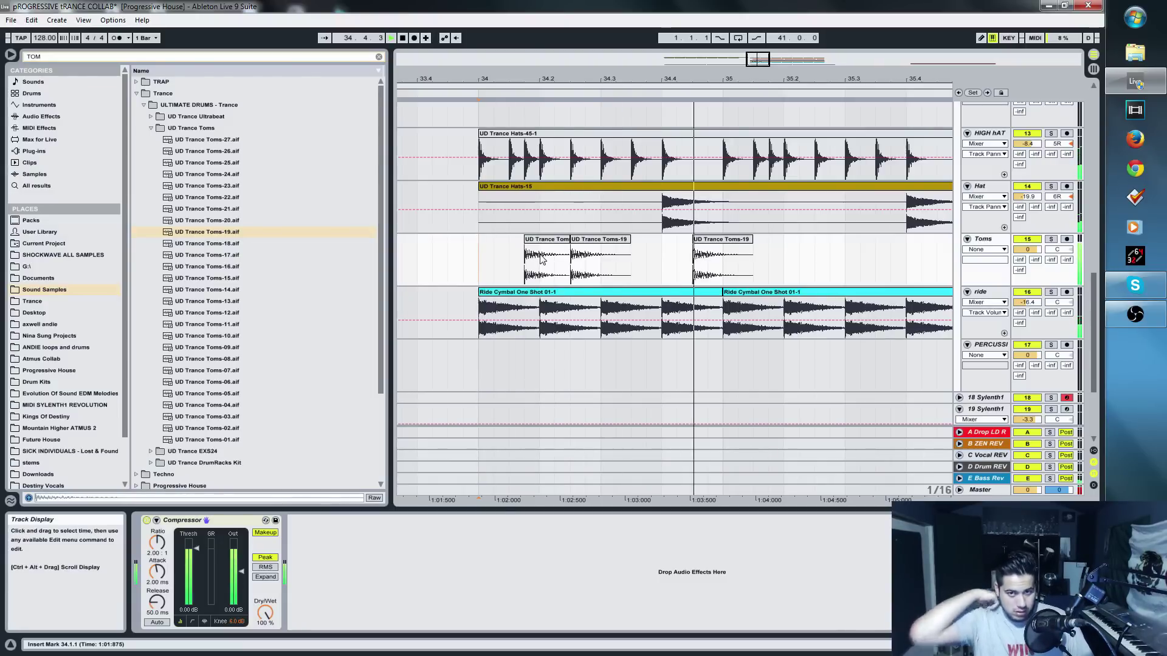
{"action": "key", "text": "space"}
Step: Consolidate the three tom hits in bar 34 into a single one-bar clip
{"action": "left_click", "coordinate": [737, 241]}
{"action": "left_click_drag", "start_coordinate": [723, 255], "coordinate": [490, 266]}
{"action": "key", "text": "ctrl+j"}
Step: Duplicate the one-bar tom clip repeatedly so the pattern runs from bar 34 through bar 40
{"action": "key", "text": "ctrl+d"}
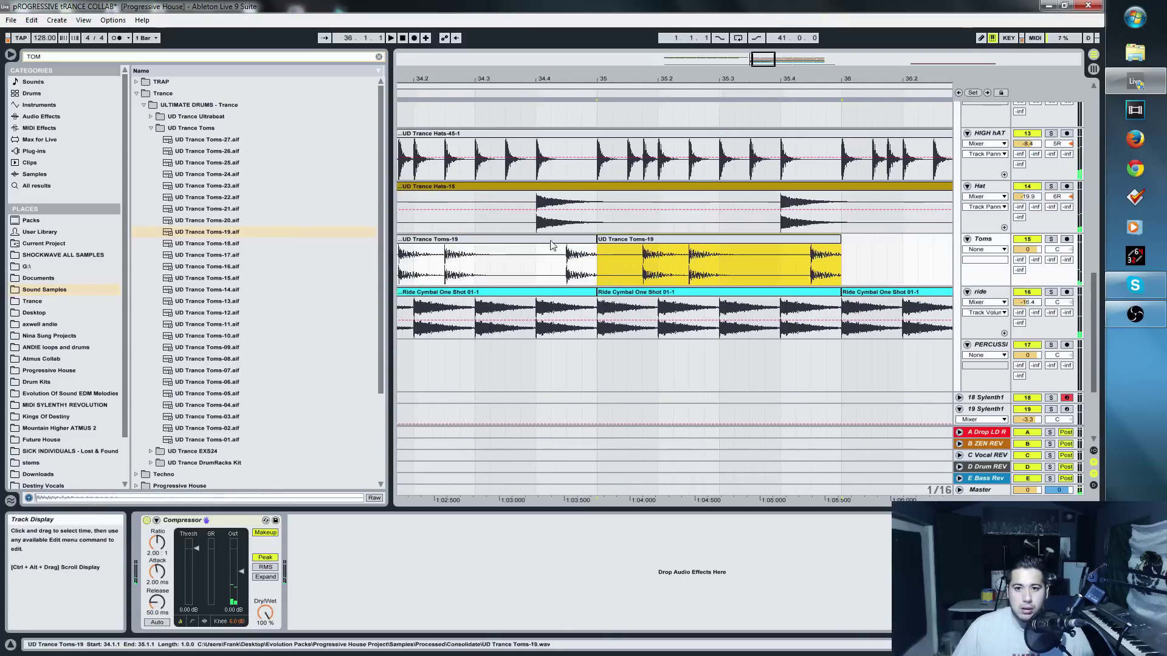
{"action": "mouse_move", "coordinate": [755, 60]}
{"action": "left_mouse_down"}
{"action": "mouse_move", "coordinate": [753, 79]}
{"action": "mouse_move", "coordinate": [769, 59]}
{"action": "left_mouse_up"}
{"action": "key", "text": "ctrl+d"}
{"action": "key", "text": "ctrl+d"}
{"action": "key", "text": "ctrl+d"}
{"action": "key", "text": "ctrl+d"}
{"action": "key", "text": "ctrl+d"}
Step: Set the Toms track's volume to -7.4 dB and play from just before bar 34
{"action": "left_click_drag", "start_coordinate": [1027, 249], "coordinate": [1026, 261]}
{"action": "key", "text": "space"}
{"action": "left_click", "coordinate": [512, 158]}
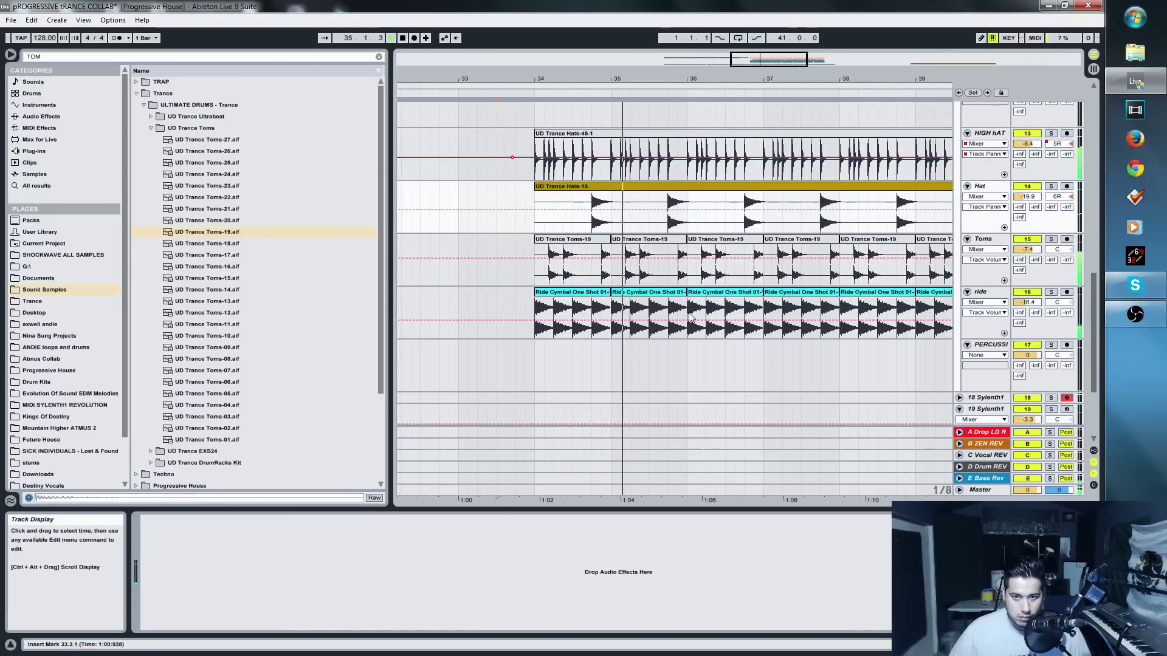
Step: Listen to the layered drums with the bass and inspect the BASS track's clip starting at bar 38
{"action": "left_click_drag", "start_coordinate": [780, 63], "coordinate": [738, 268]}
{"action": "scroll", "coordinate": [738, 303], "scroll_direction": "up", "scroll_amount": 3}
{"action": "scroll", "coordinate": [739, 338], "scroll_direction": "down", "scroll_amount": 6}
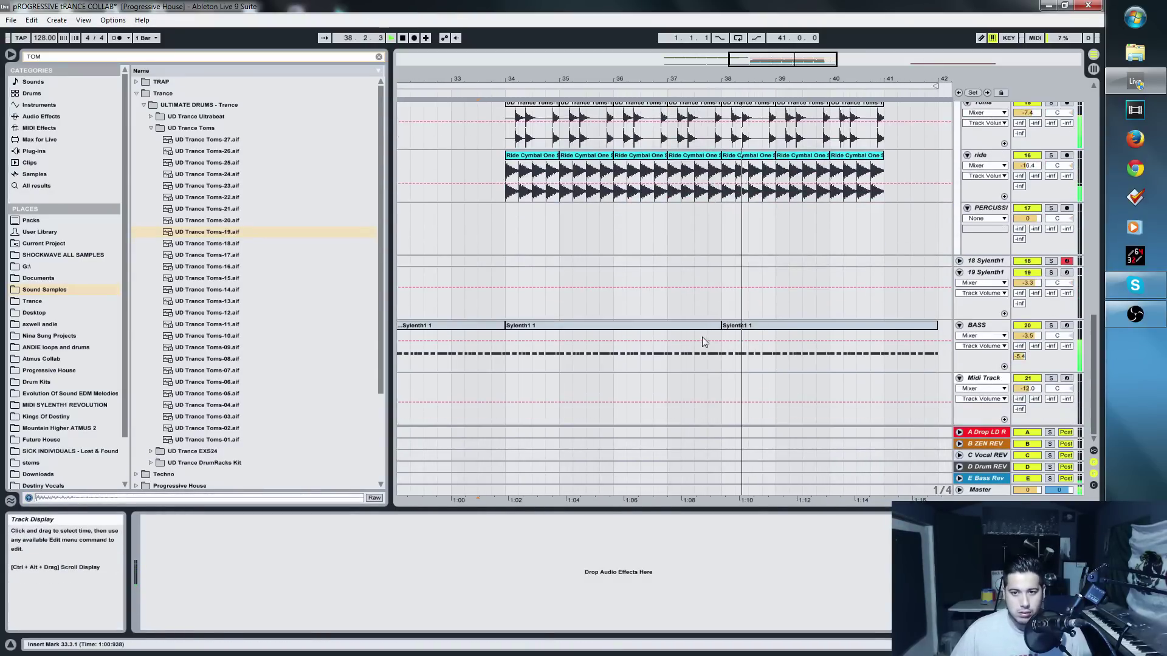
{"action": "left_click", "coordinate": [754, 331]}
{"action": "left_click_drag", "start_coordinate": [785, 58], "coordinate": [915, 297]}
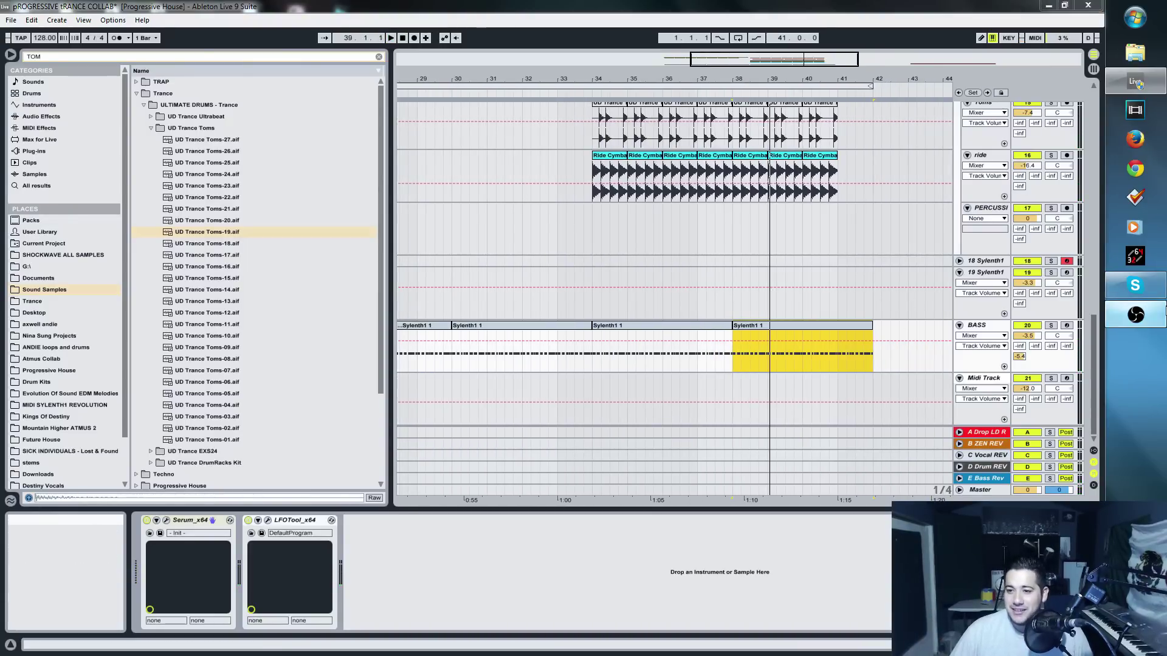
{"action": "left_click", "coordinate": [1134, 314]}
{"action": "left_click", "coordinate": [577, 574]}
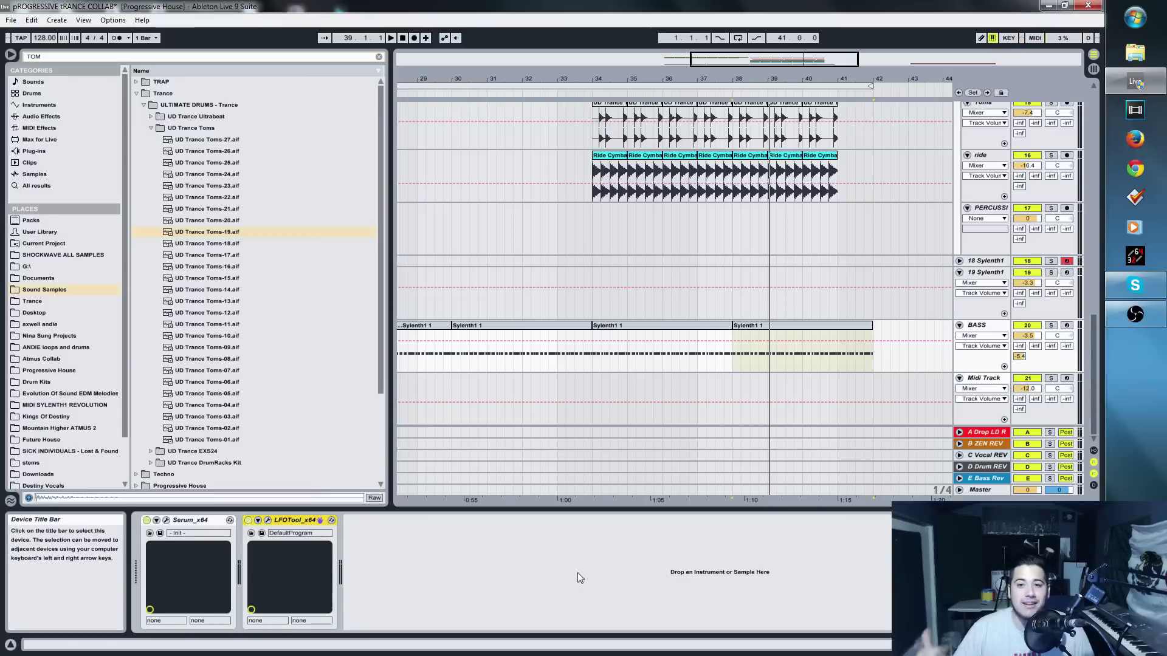
Step: Collapse the device view to give the arrangement more height and look over the drum tracks
{"action": "scroll", "coordinate": [605, 295], "scroll_direction": "up", "scroll_amount": 5}
{"action": "left_click", "coordinate": [764, 68]}
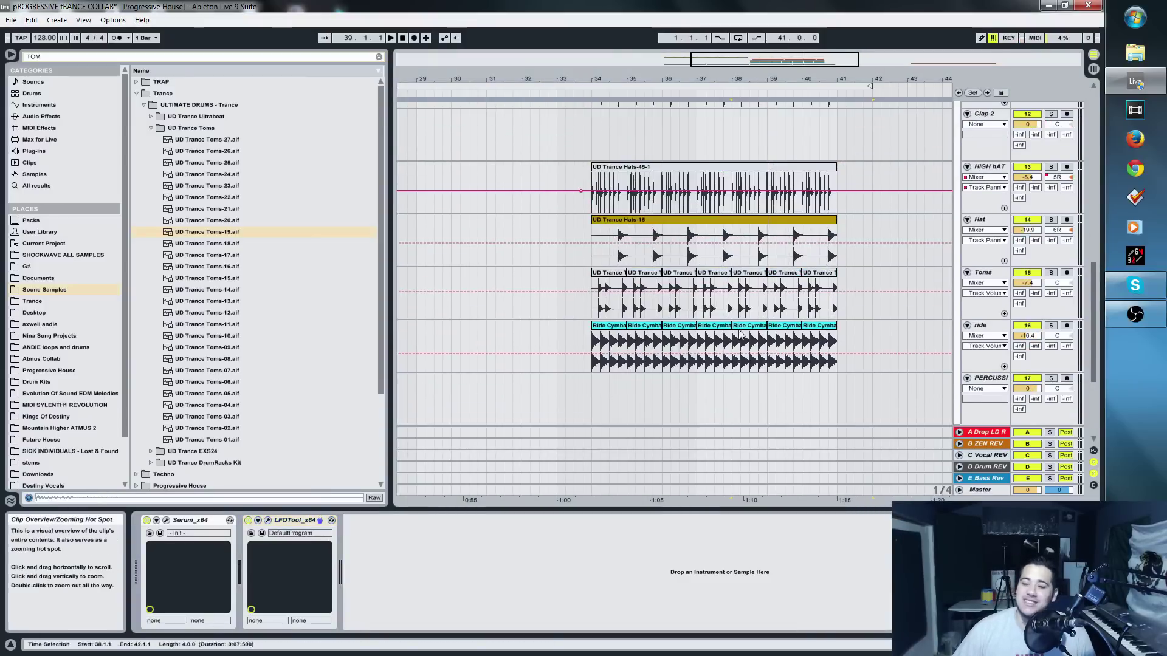
{"action": "left_click_drag", "start_coordinate": [718, 509], "coordinate": [714, 620]}
{"action": "scroll", "coordinate": [682, 577], "scroll_direction": "up", "scroll_amount": 5}
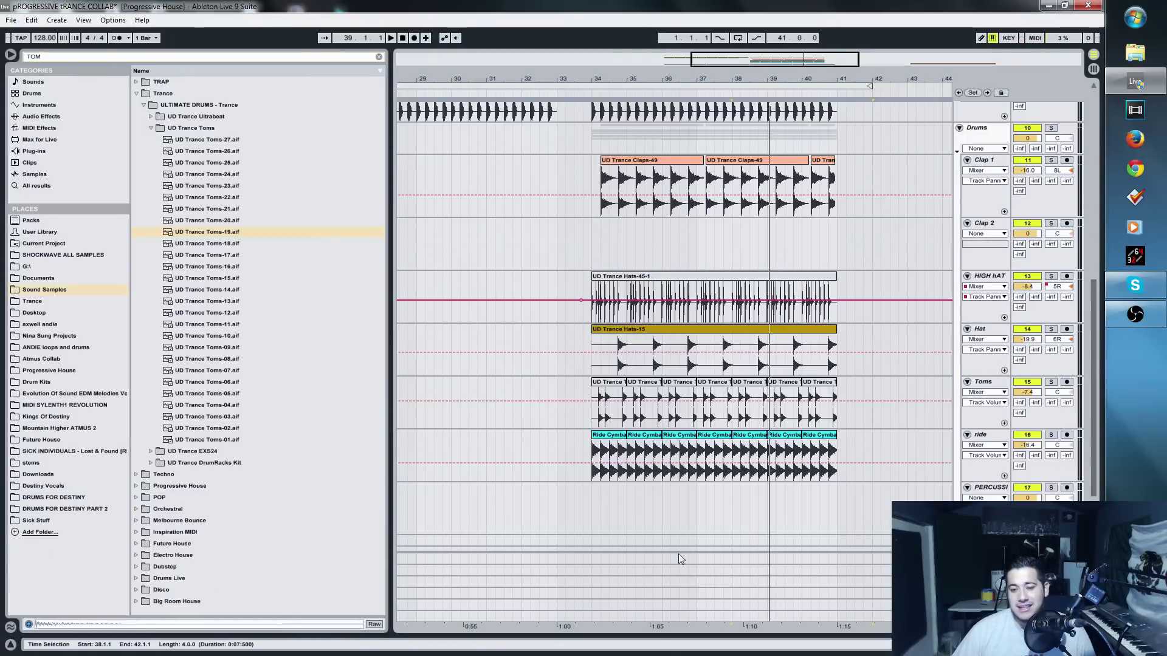
Step: Duplicate the FX Avicii clip on the Crash track so a crash hits at bar 34 during playback
{"action": "left_click_drag", "start_coordinate": [535, 79], "coordinate": [504, 170]}
{"action": "left_click", "coordinate": [505, 240]}
{"action": "key", "text": "space"}
{"action": "left_click_drag", "start_coordinate": [711, 80], "coordinate": [735, 71]}
{"action": "scroll", "coordinate": [689, 118], "scroll_direction": "up", "scroll_amount": 2}
{"action": "left_click_drag", "start_coordinate": [630, 79], "coordinate": [628, 49]}
{"action": "left_click", "coordinate": [605, 289]}
{"action": "key", "text": "ctrl+d"}
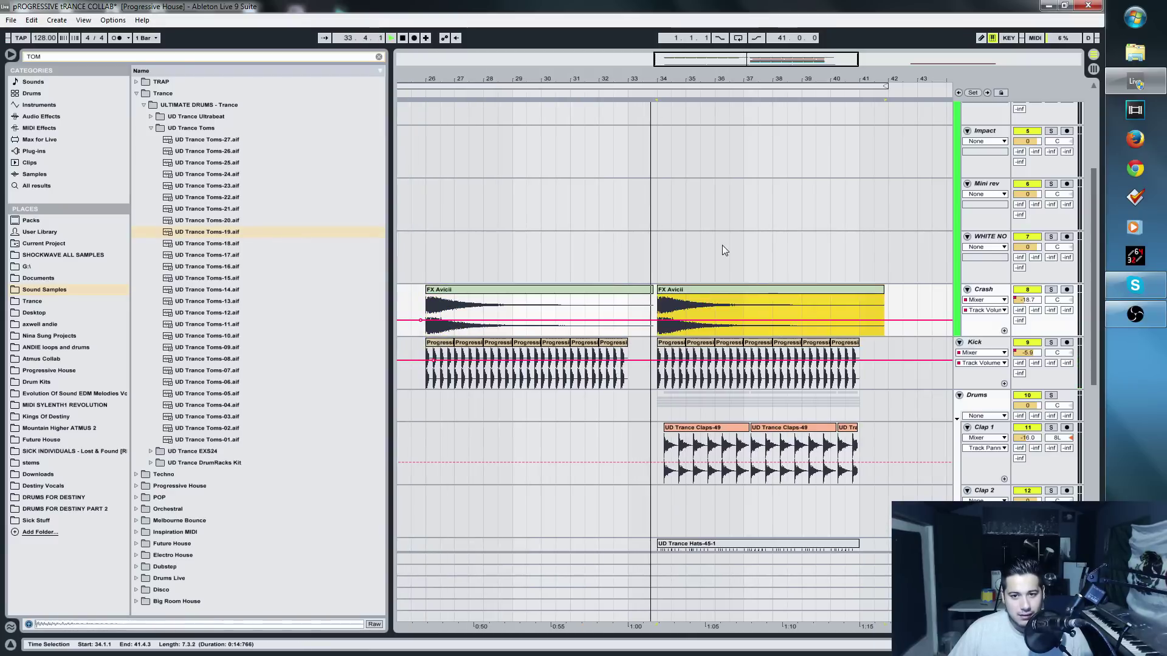
{"action": "key", "text": "plus"}
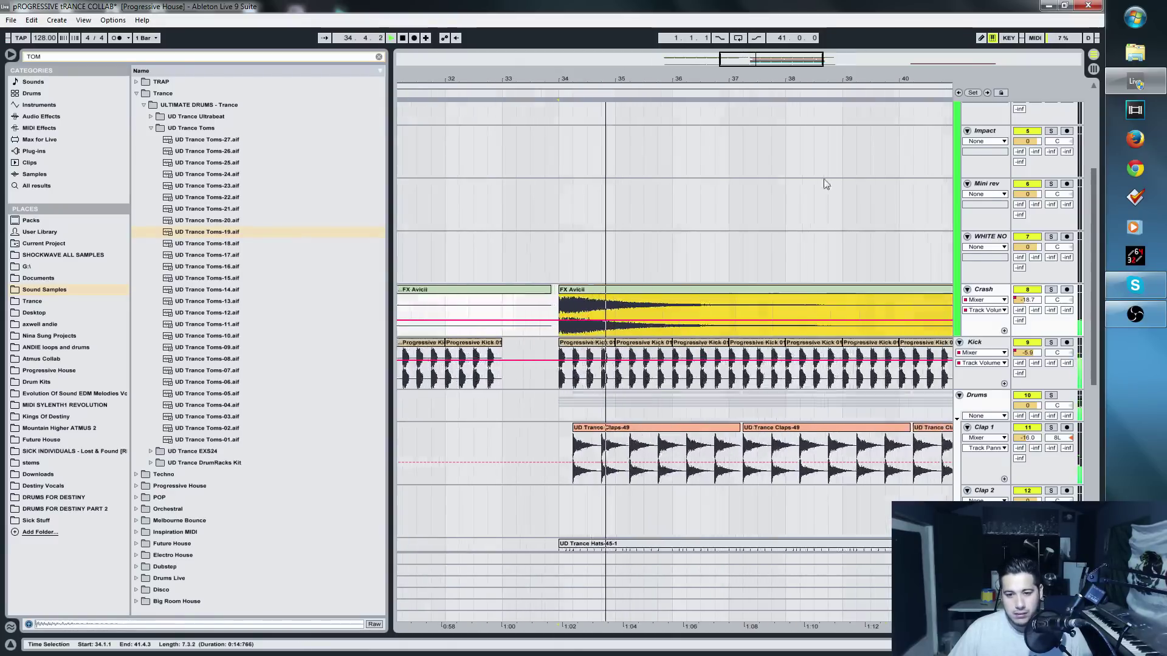
Step: Reshape the LFOTool curve on the BASS track by raising its start point slightly and lowering the point just past the middle
{"action": "scroll", "coordinate": [825, 184], "scroll_direction": "down", "scroll_amount": 5}
{"action": "key", "text": "minus"}
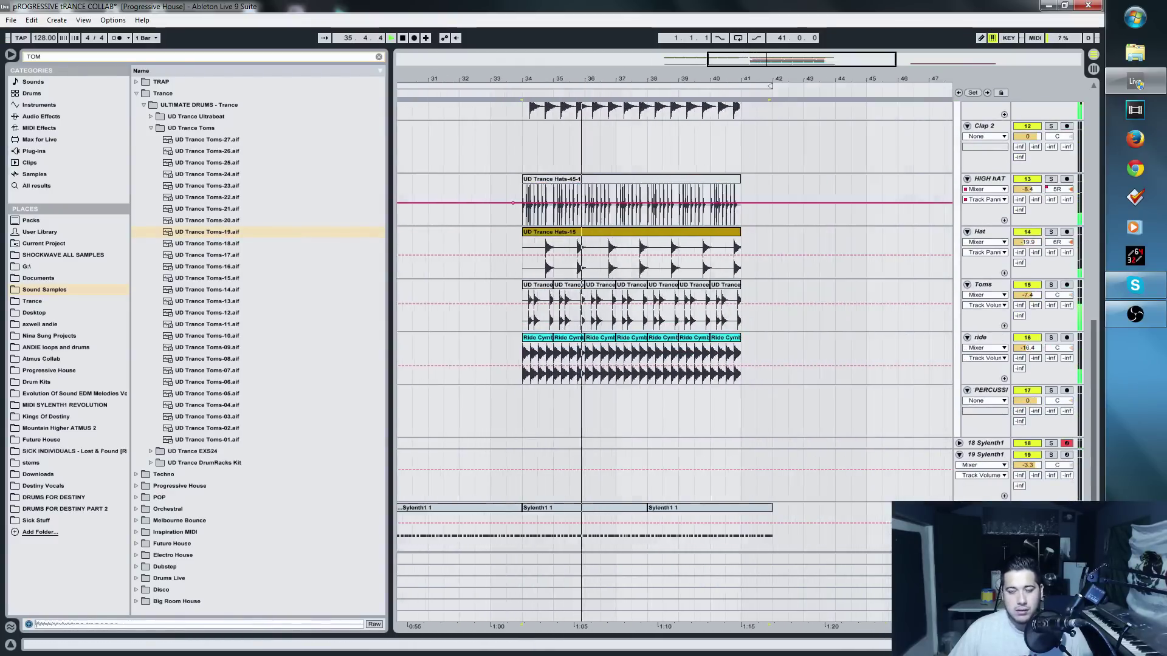
{"action": "left_click", "coordinate": [268, 520]}
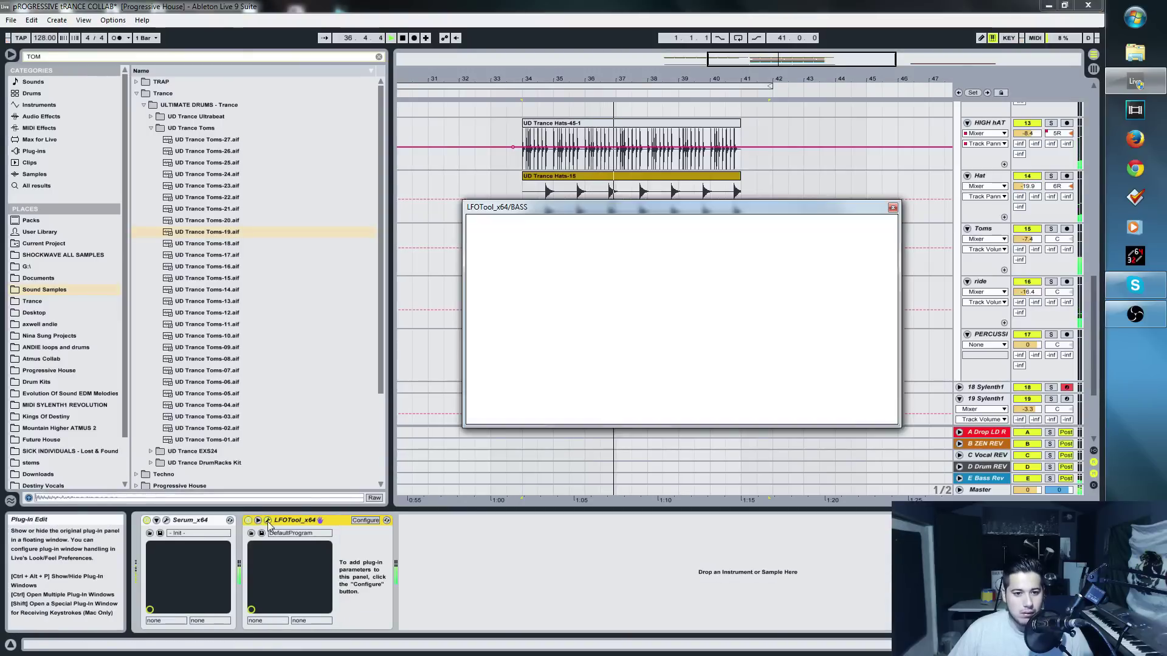
{"action": "mouse_move", "coordinate": [556, 340]}
{"action": "left_mouse_down"}
{"action": "mouse_move", "coordinate": [565, 383]}
{"action": "mouse_move", "coordinate": [559, 331]}
{"action": "left_mouse_up"}
{"action": "mouse_move", "coordinate": [673, 238]}
{"action": "left_mouse_down"}
{"action": "mouse_move", "coordinate": [690, 252]}
{"action": "mouse_move", "coordinate": [674, 252]}
{"action": "left_mouse_up"}
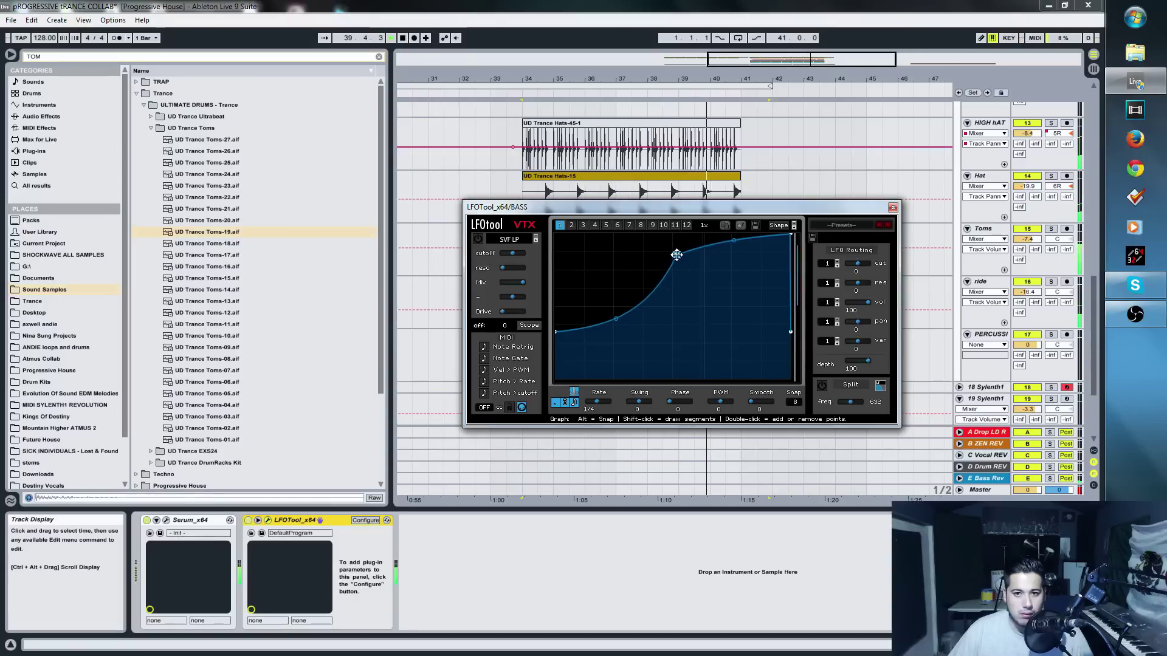
{"action": "left_click", "coordinate": [897, 213]}
Step: Play from 31.3 and shorten the BASS clip before bar 34 so it ends at 33.3
{"action": "scroll", "coordinate": [851, 200], "scroll_direction": "up", "scroll_amount": 3}
{"action": "left_click", "coordinate": [440, 130]}
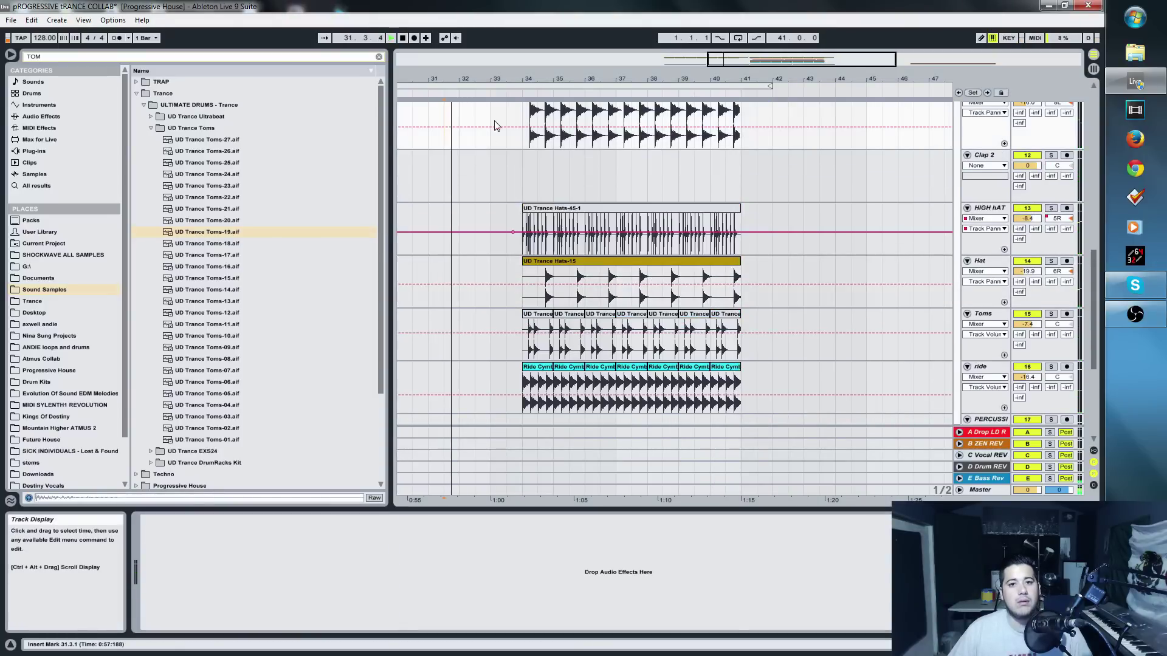
{"action": "scroll", "coordinate": [584, 358], "scroll_direction": "down", "scroll_amount": 4}
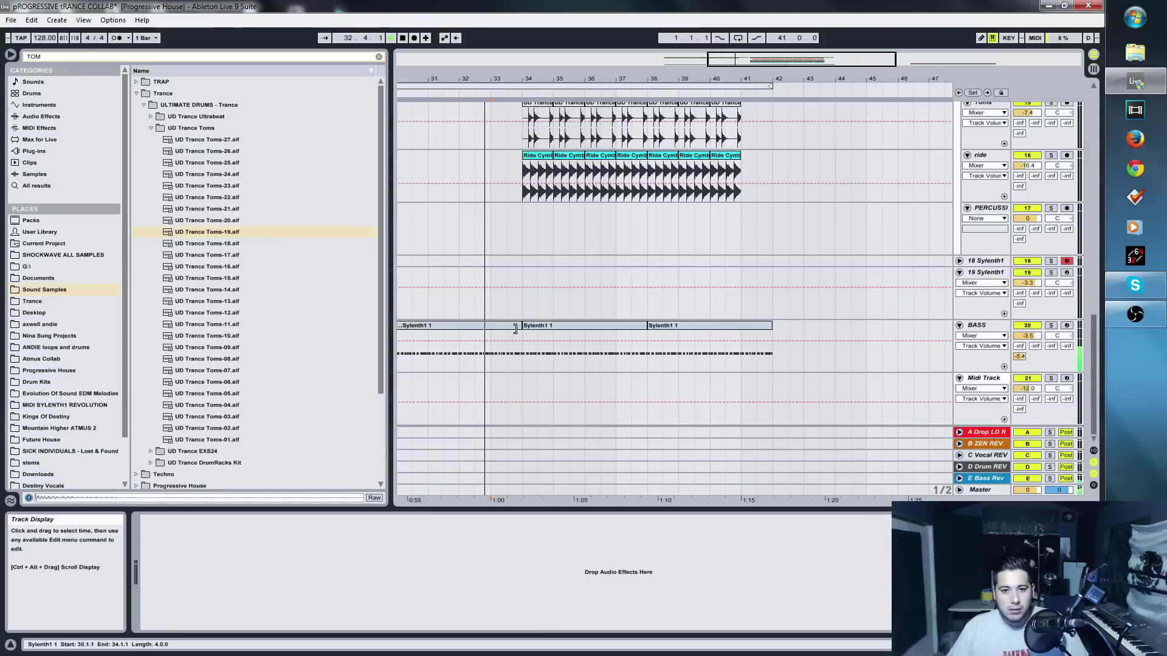
{"action": "left_click_drag", "start_coordinate": [515, 330], "coordinate": [508, 333]}
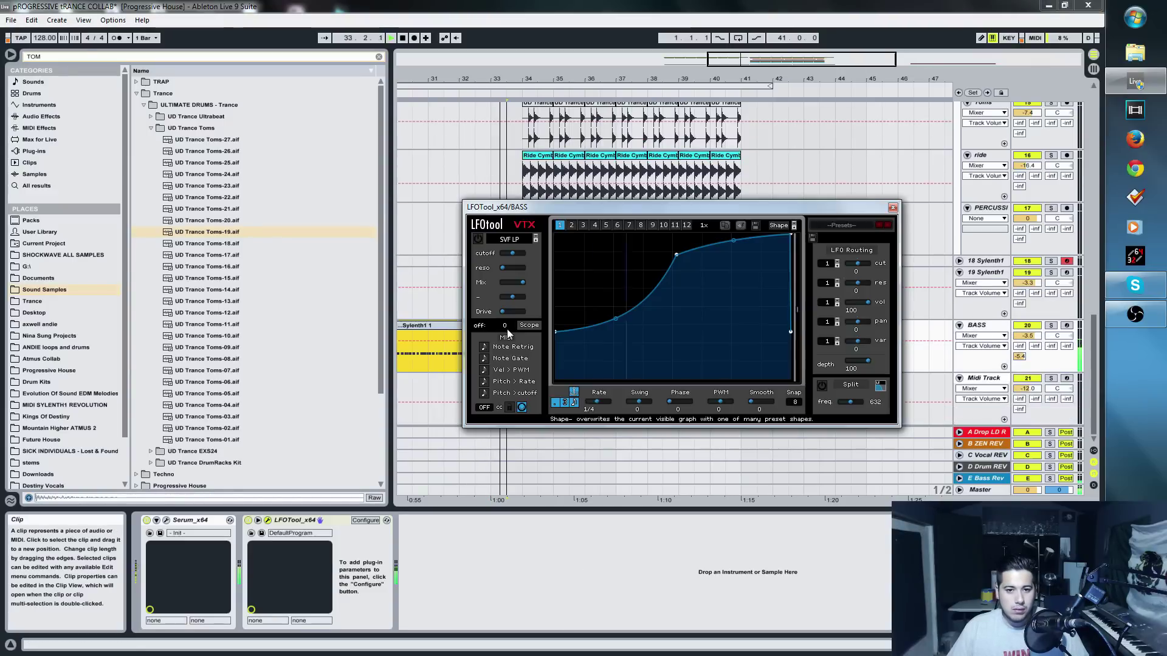
{"action": "left_click", "coordinate": [892, 209]}
Step: Select the Clap 2 track, collapse the UD Trance Toms folder and clear the sample browser's search
{"action": "scroll", "coordinate": [784, 194], "scroll_direction": "up", "scroll_amount": 5}
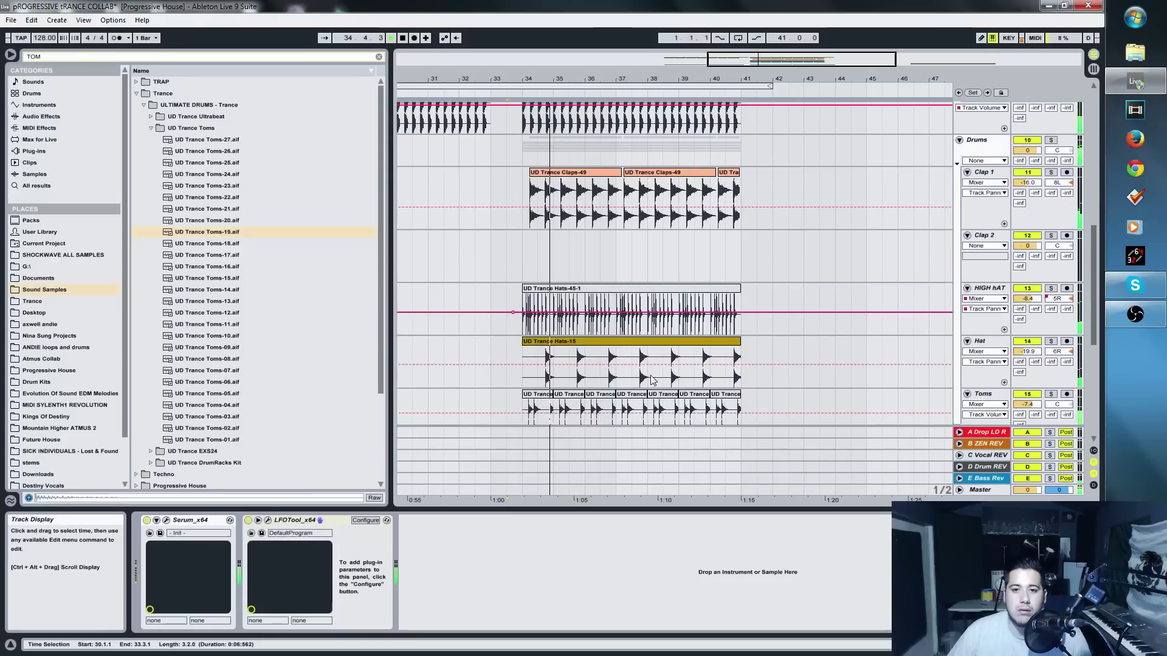
{"action": "left_click_drag", "start_coordinate": [761, 78], "coordinate": [761, 100]}
{"action": "scroll", "coordinate": [722, 307], "scroll_direction": "down", "scroll_amount": 4}
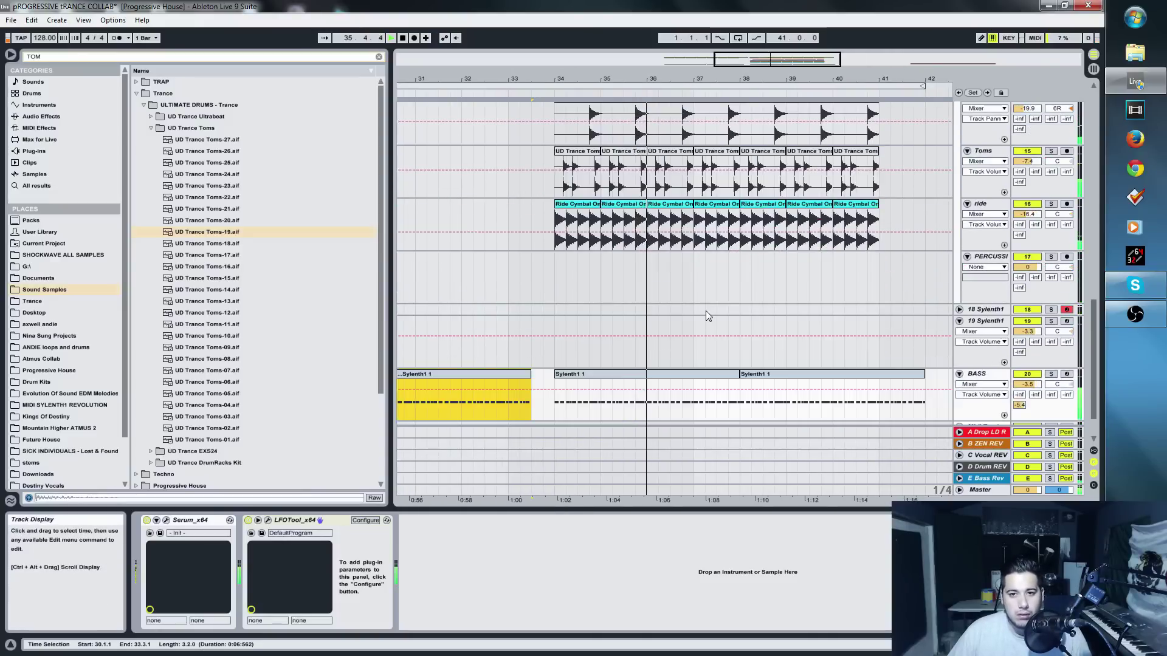
{"action": "scroll", "coordinate": [1091, 366], "scroll_direction": "up", "scroll_amount": 5}
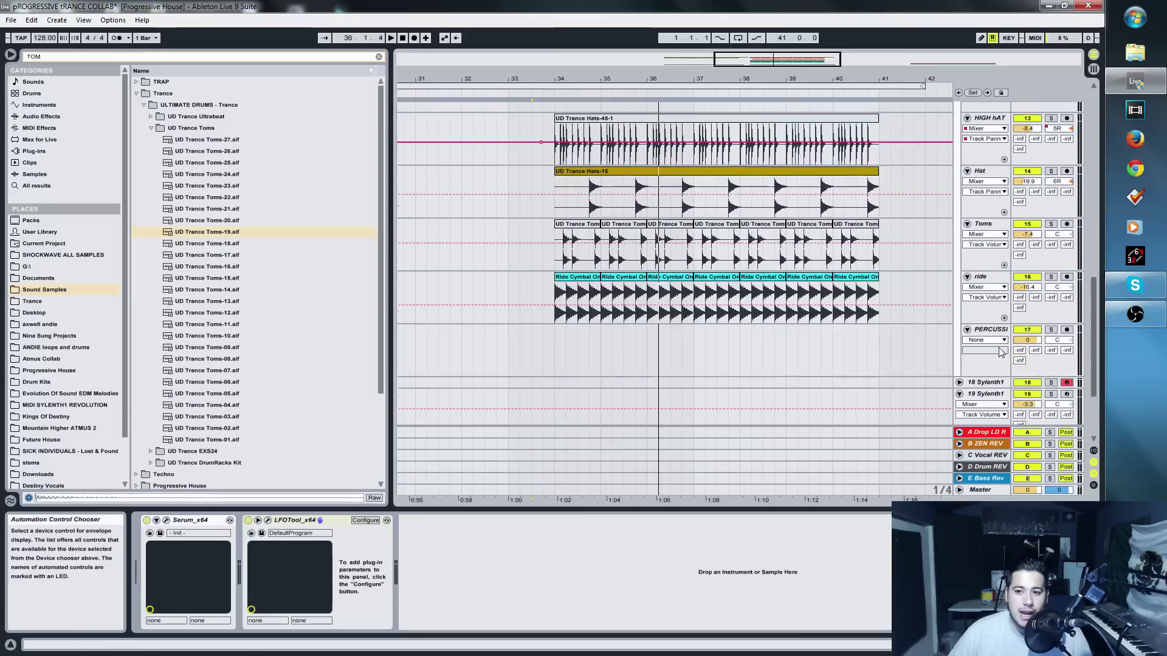
{"action": "scroll", "coordinate": [931, 181], "scroll_direction": "up", "scroll_amount": 3}
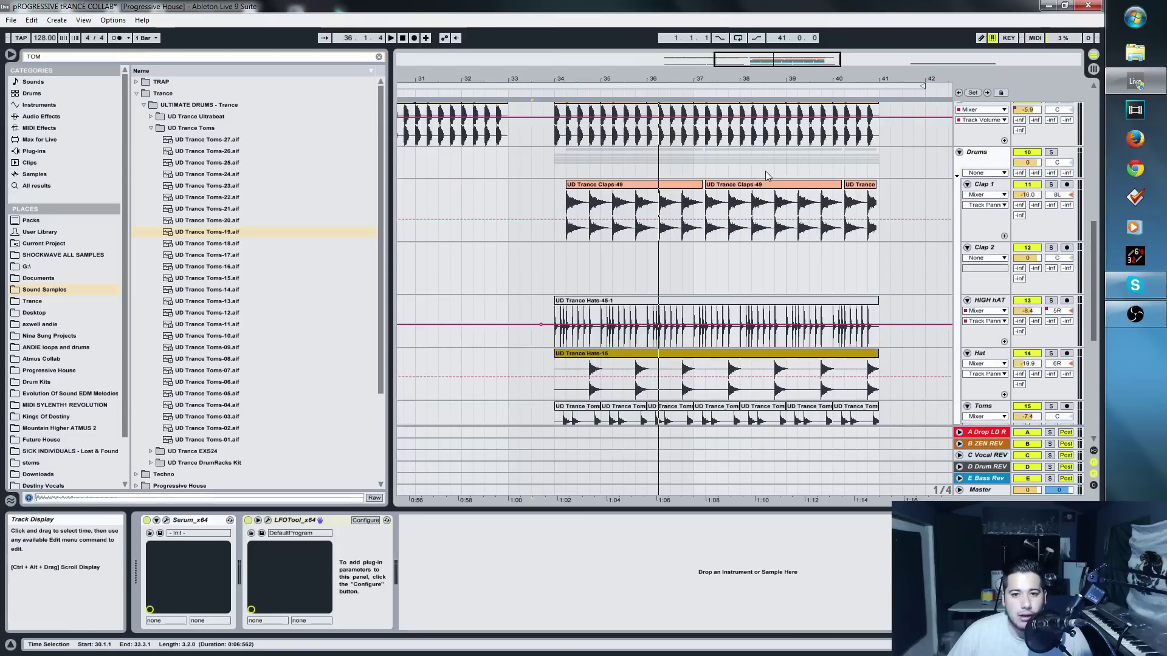
{"action": "left_click", "coordinate": [981, 248]}
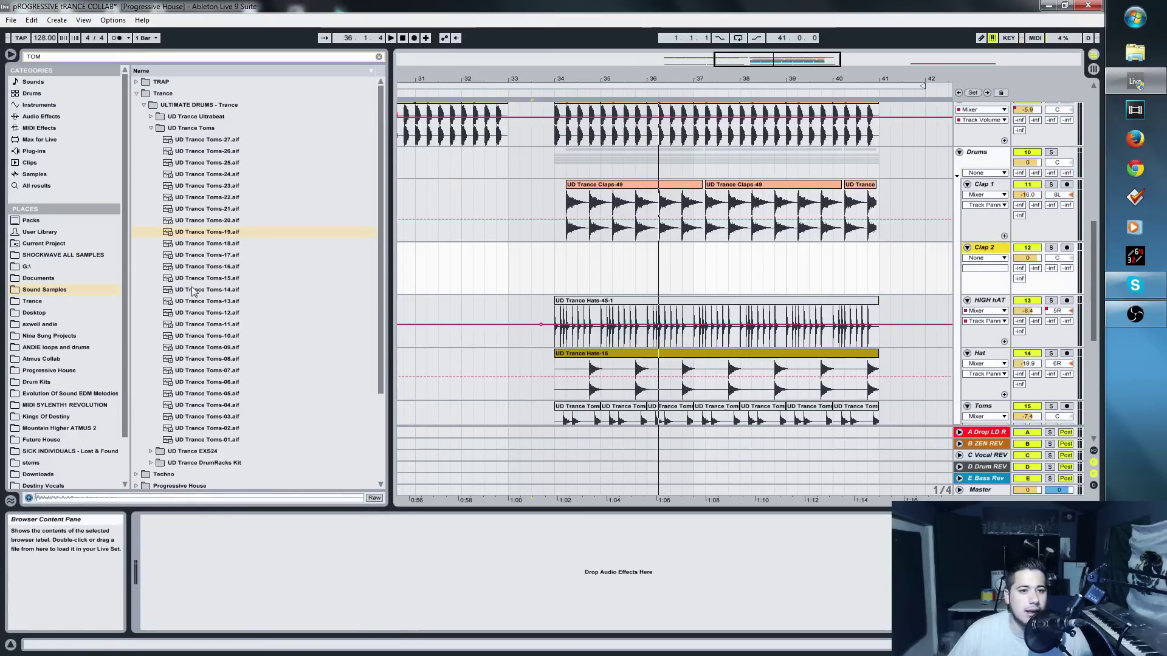
{"action": "left_click", "coordinate": [151, 128]}
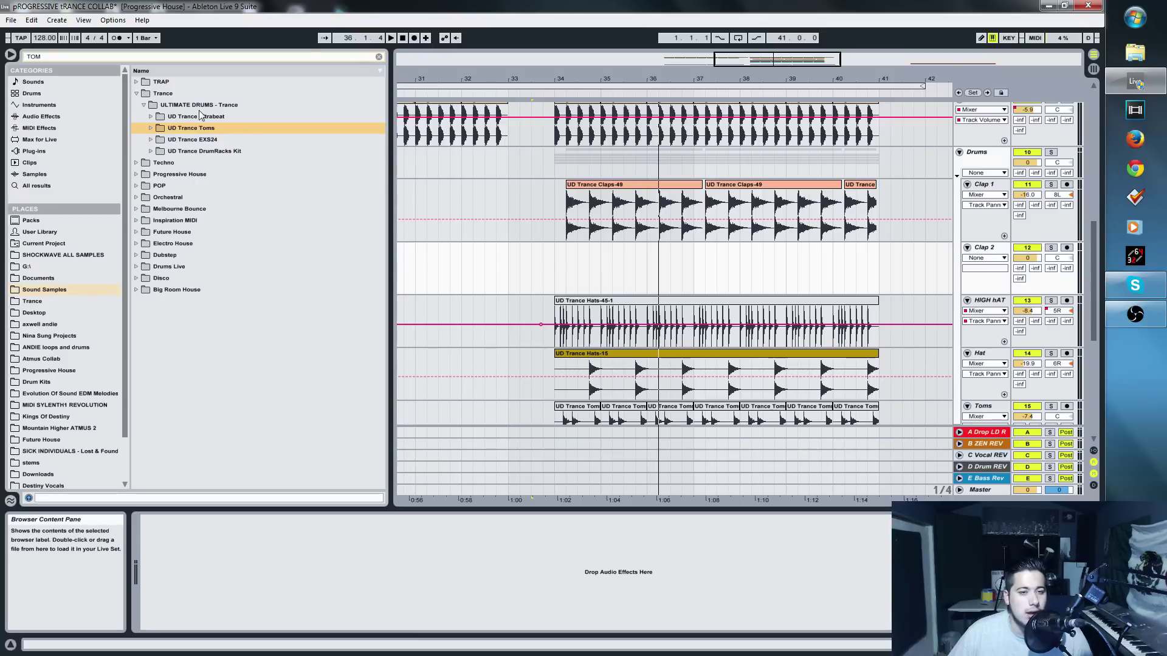
{"action": "left_click", "coordinate": [379, 57]}
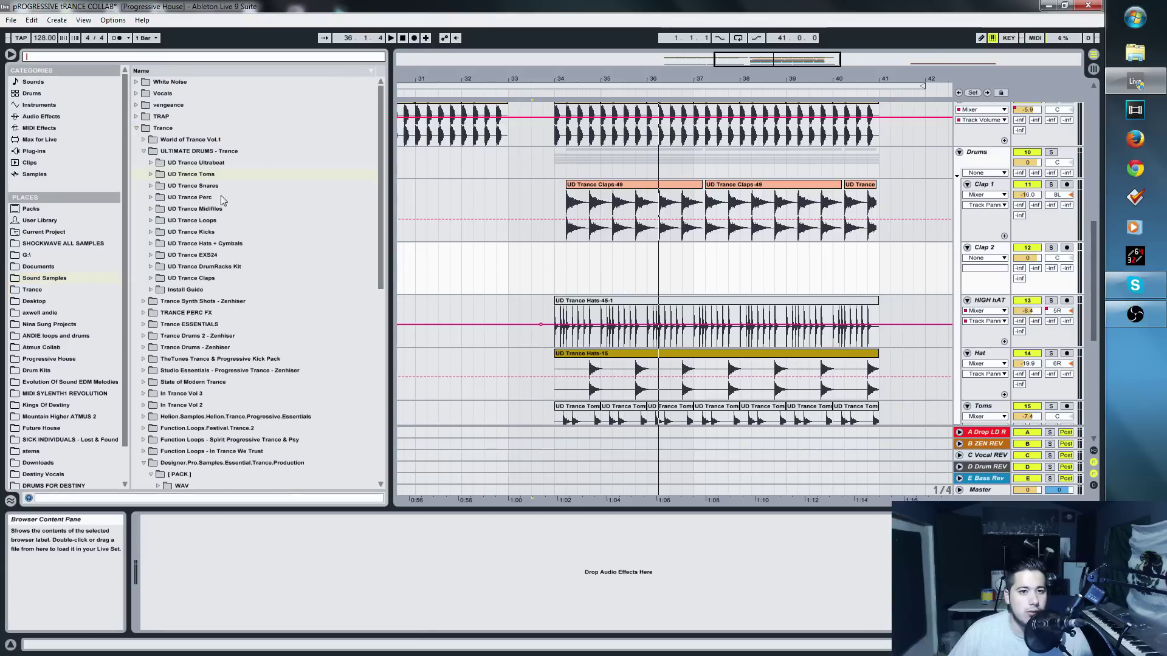
Step: Place UD Trance Claps-55.aif from the UD Trance Claps folder on the Clap 2 track at 34.2
{"action": "left_click", "coordinate": [150, 243]}
{"action": "left_click", "coordinate": [150, 243]}
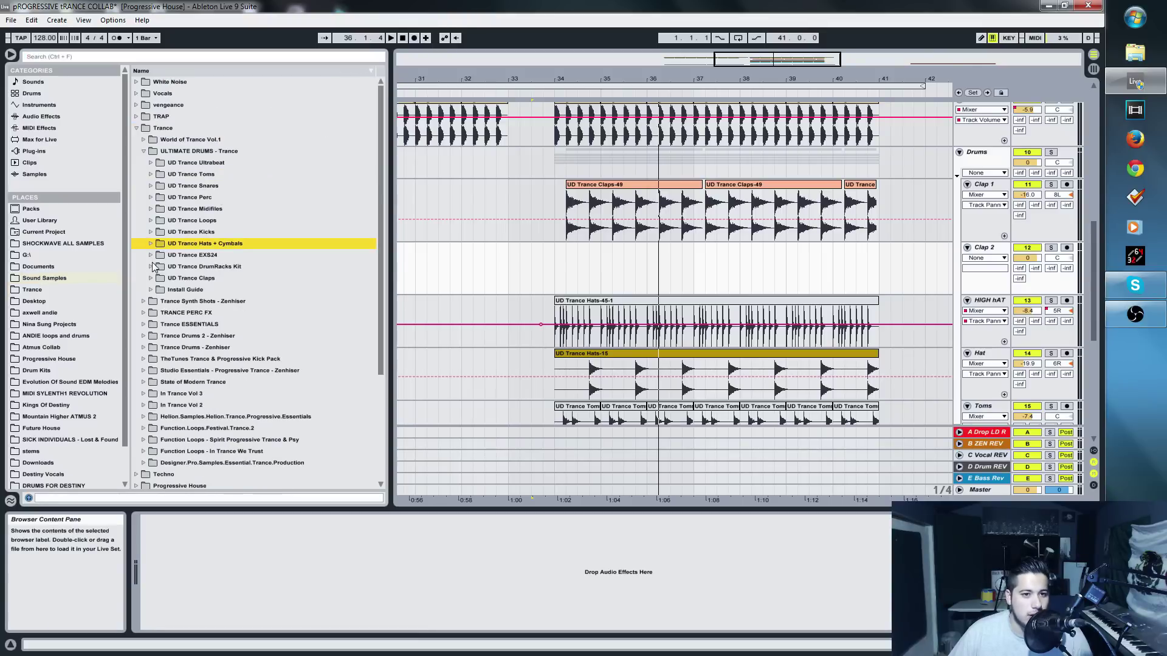
{"action": "left_click", "coordinate": [150, 278]}
{"action": "left_click", "coordinate": [158, 301]}
{"action": "left_click", "coordinate": [215, 312]}
{"action": "scroll", "coordinate": [217, 304], "scroll_direction": "down", "scroll_amount": 2}
{"action": "left_click_drag", "start_coordinate": [517, 251], "coordinate": [540, 259]}
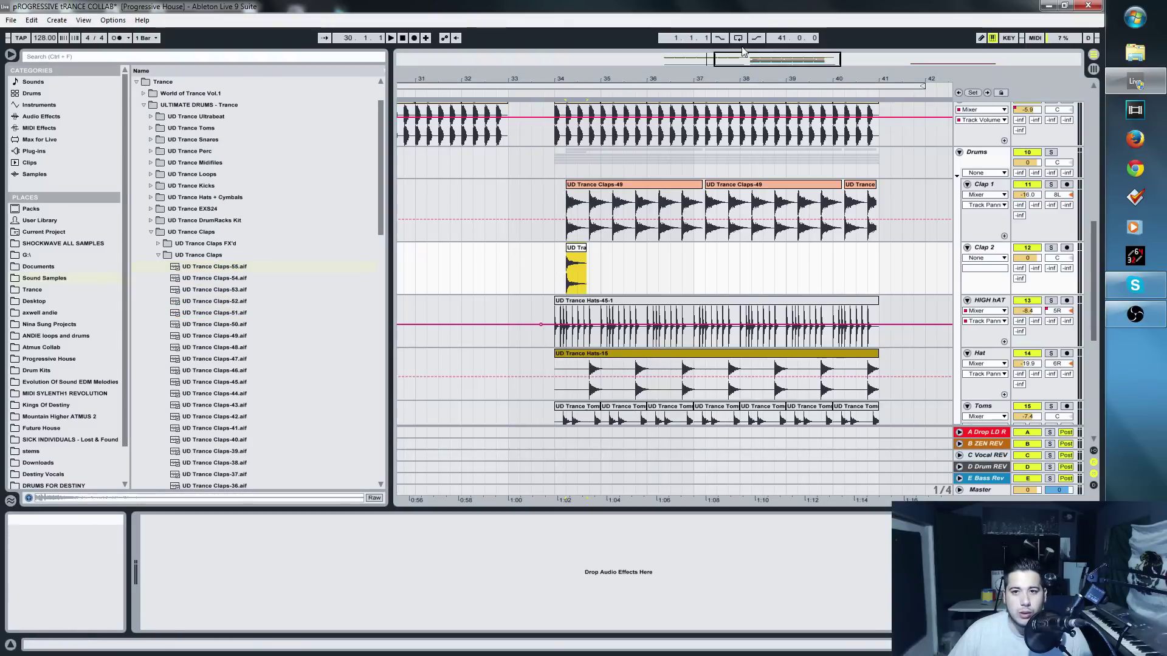
Step: Pan the Clap 2 track to 5L, set its volume to -10.8 dB and start playback
{"action": "left_click_drag", "start_coordinate": [749, 66], "coordinate": [749, 122]}
{"action": "left_click_drag", "start_coordinate": [1056, 258], "coordinate": [1068, 260]}
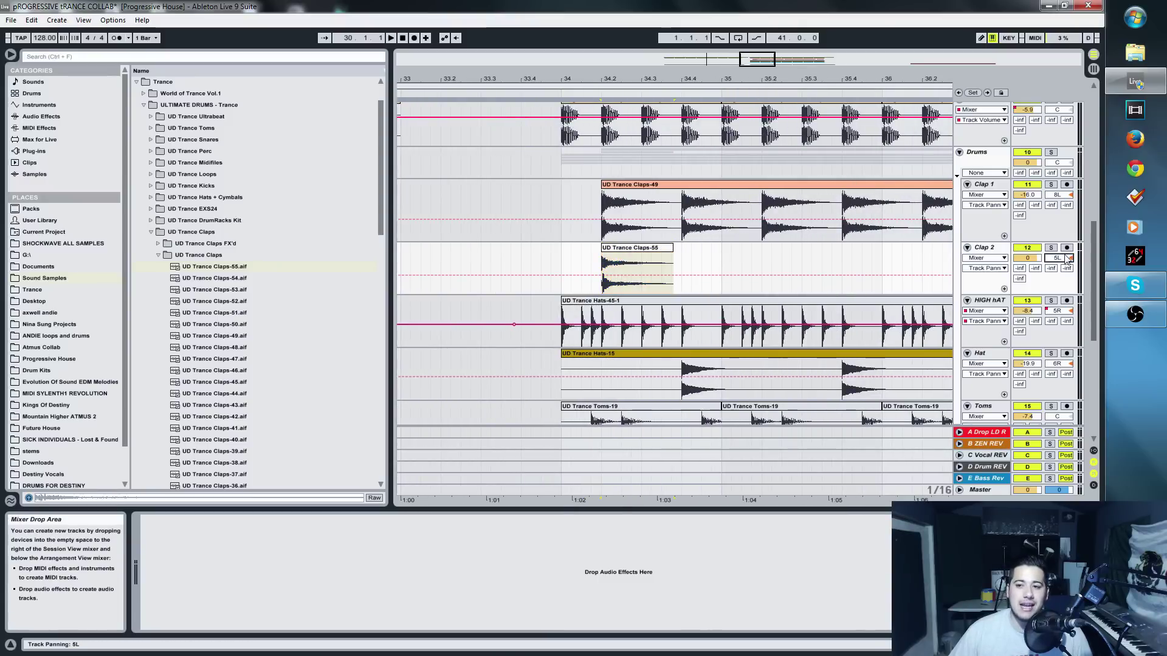
{"action": "left_click", "coordinate": [1003, 187]}
{"action": "left_click", "coordinate": [993, 248]}
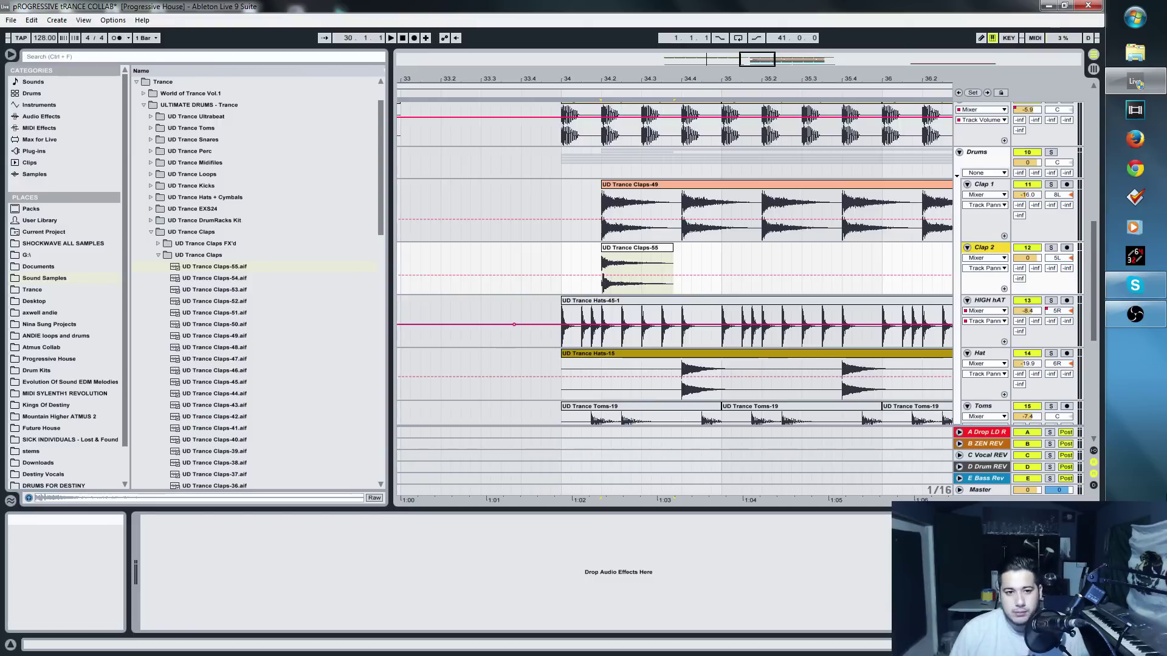
{"action": "left_click", "coordinate": [662, 247]}
{"action": "mouse_move", "coordinate": [1028, 258]}
{"action": "left_mouse_down"}
{"action": "mouse_move", "coordinate": [1028, 281]}
{"action": "mouse_move", "coordinate": [1043, 272]}
{"action": "left_mouse_up"}
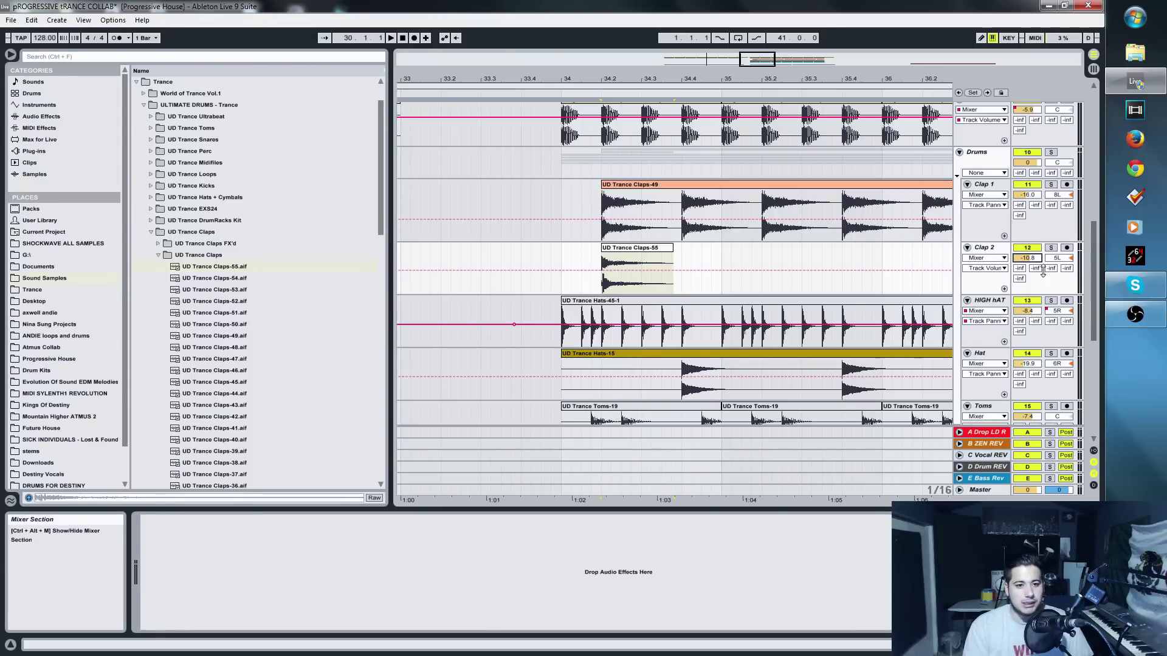
{"action": "key", "text": "space"}
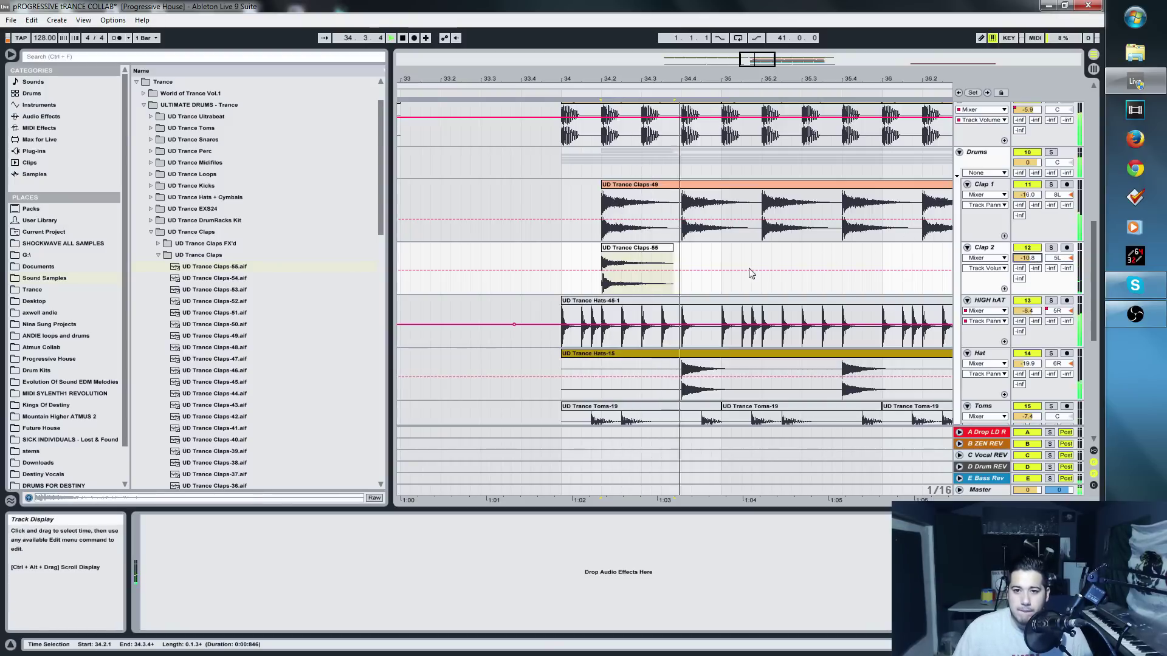
Step: Duplicate the Claps-55 clip on Clap 2 every two beats from 34.2 until the claps reach bar 41, with playback stopped at the end
{"action": "left_click_drag", "start_coordinate": [681, 260], "coordinate": [613, 273]}
{"action": "key", "text": "ctrl+d"}
{"action": "key", "text": "ctrl+d"}
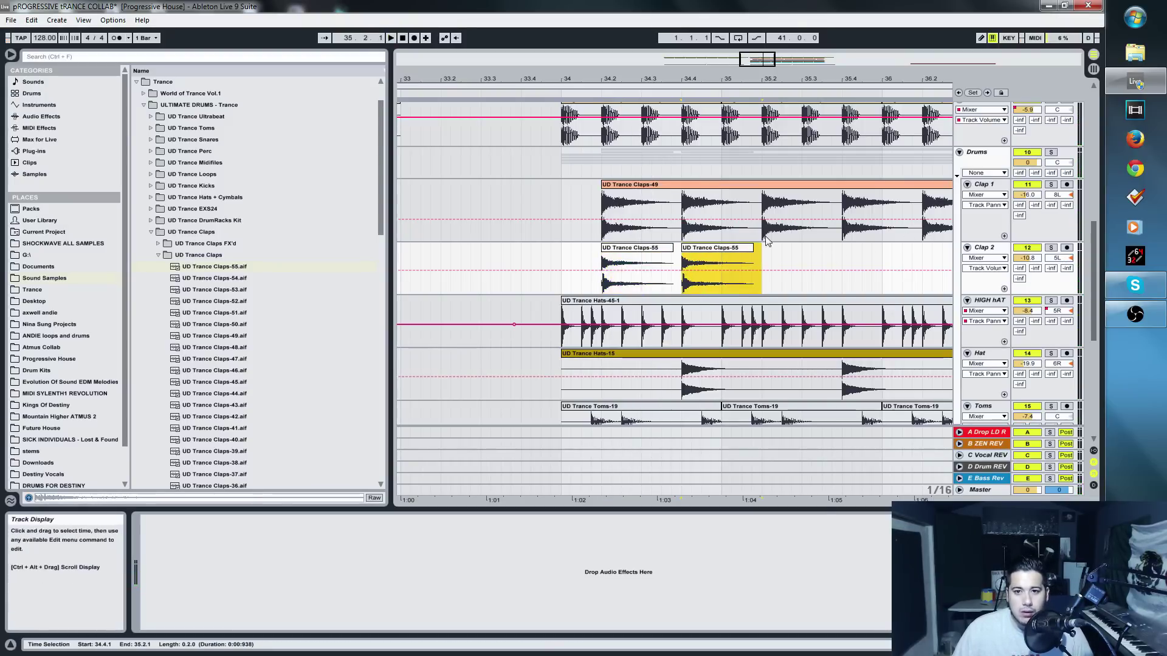
{"action": "key", "text": "minus"}
{"action": "key", "text": "ctrl+d"}
{"action": "key", "text": "ctrl+d"}
{"action": "key", "text": "ctrl+d"}
{"action": "key", "text": "ctrl+d"}
{"action": "key", "text": "ctrl+d"}
{"action": "key", "text": "ctrl+d"}
{"action": "key", "text": "ctrl+d"}
{"action": "key", "text": "ctrl+d"}
{"action": "key", "text": "ctrl+d"}
{"action": "key", "text": "ctrl+d"}
{"action": "key", "text": "ctrl+d"}
{"action": "key", "text": "space"}
Step: Play the layered claps from 33.4 and set the Clap 2 track's volume to -12.1 dB
{"action": "left_click_drag", "start_coordinate": [788, 63], "coordinate": [753, 66]}
{"action": "left_click", "coordinate": [574, 155]}
{"action": "key", "text": "space"}
{"action": "key", "text": "space"}
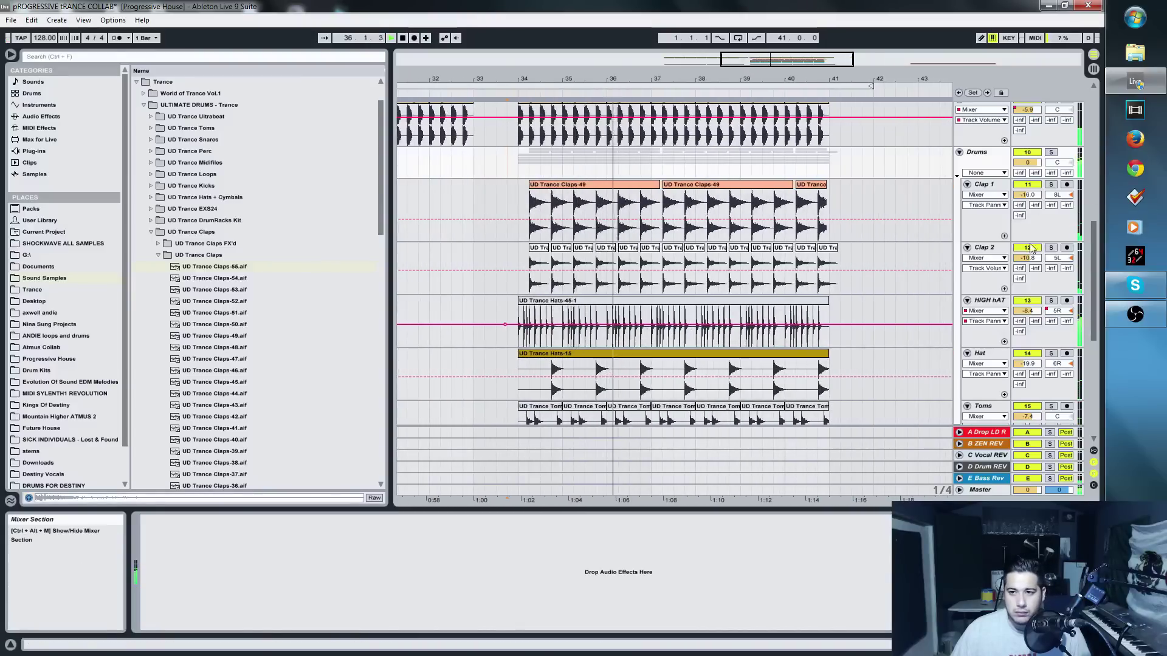
{"action": "left_click_drag", "start_coordinate": [1031, 256], "coordinate": [1032, 260]}
{"action": "scroll", "coordinate": [1034, 264], "scroll_direction": "down", "scroll_amount": 2}
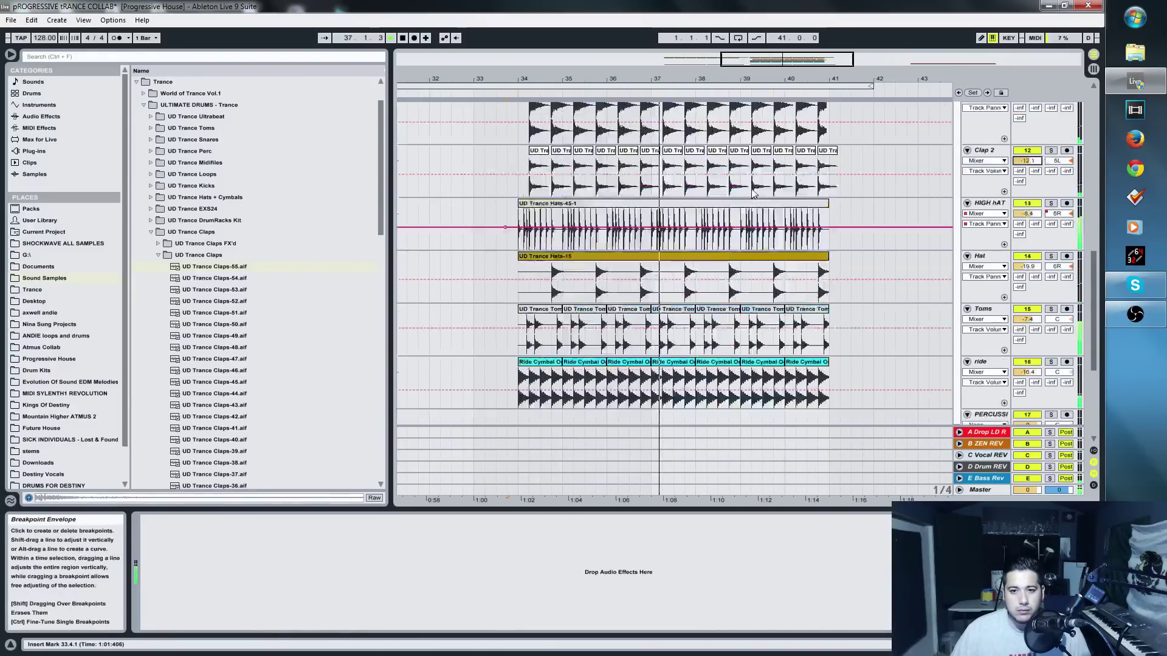
{"action": "scroll", "coordinate": [758, 197], "scroll_direction": "up", "scroll_amount": 4}
{"action": "key", "text": "space"}
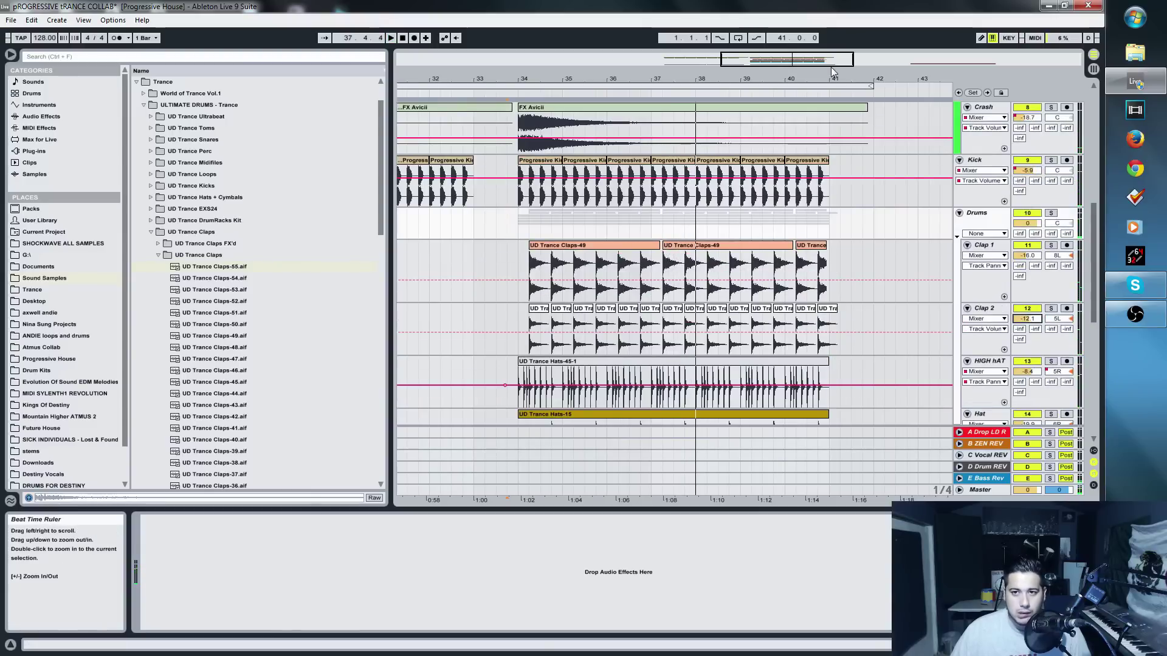
Step: Play the drums and bass from the gap in the BASS track just before bar 34
{"action": "left_click_drag", "start_coordinate": [866, 78], "coordinate": [939, 69]}
{"action": "scroll", "coordinate": [955, 407], "scroll_direction": "down", "scroll_amount": 4}
{"action": "scroll", "coordinate": [815, 427], "scroll_direction": "down", "scroll_amount": 4}
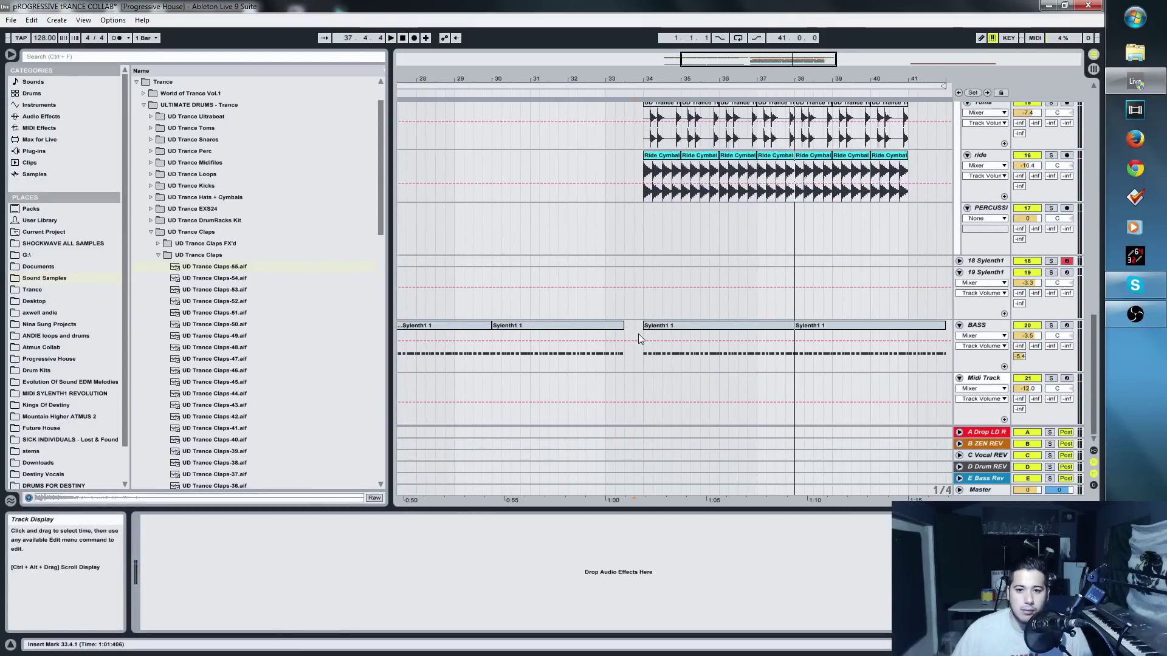
{"action": "left_click", "coordinate": [630, 331]}
{"action": "key", "text": "space"}
Step: Switch to the Open Broadcaster Software window to reach the recording controls
{"action": "left_click", "coordinate": [1135, 313]}
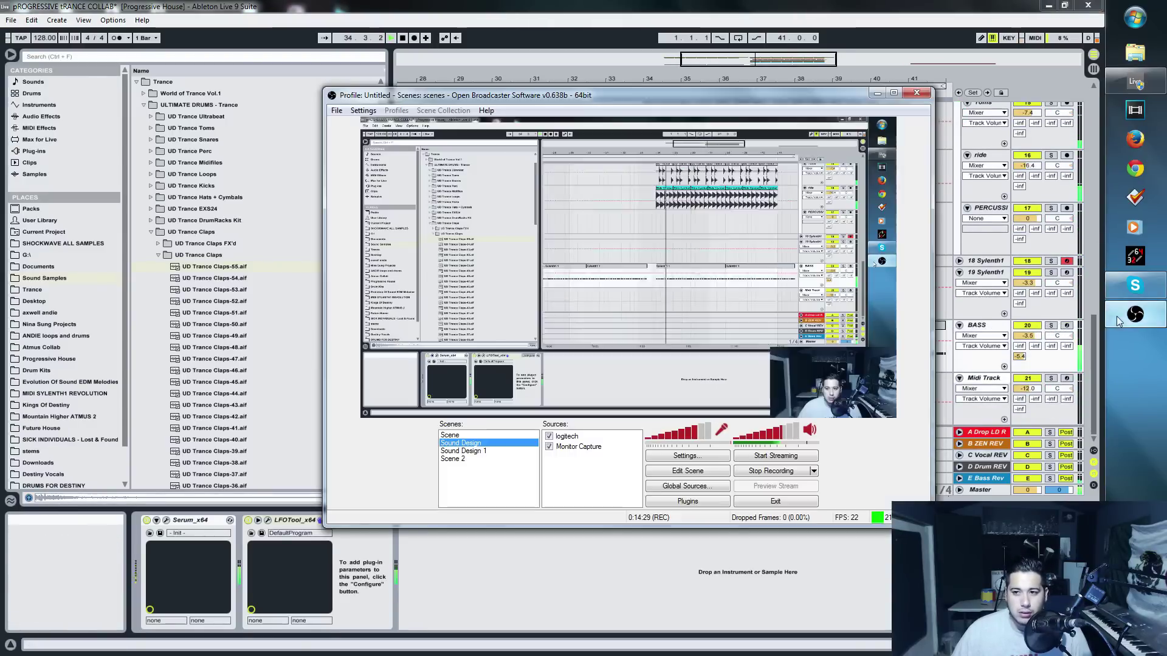
{"action": "left_click", "coordinate": [542, 569]}
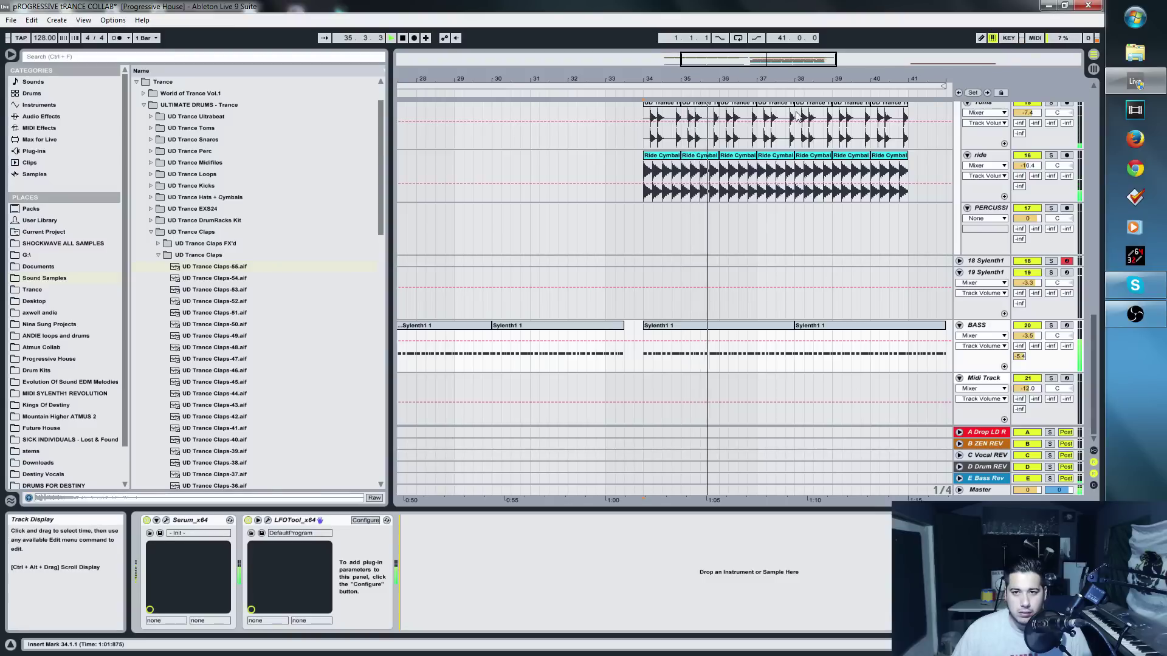
{"action": "left_click", "coordinate": [1150, 327]}
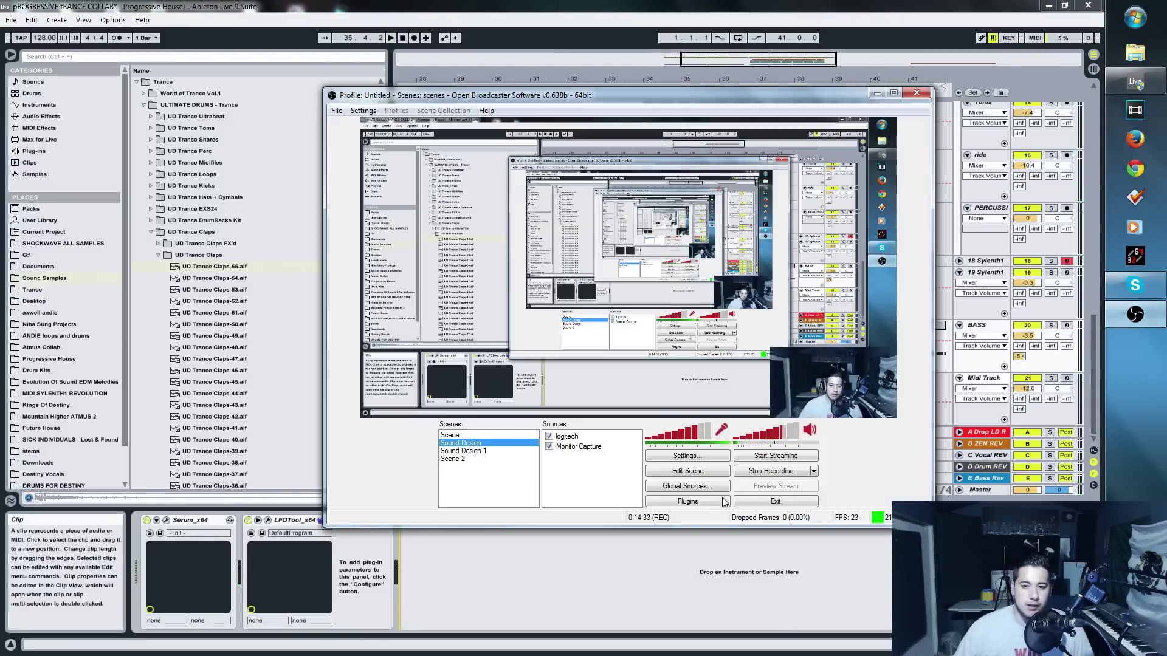